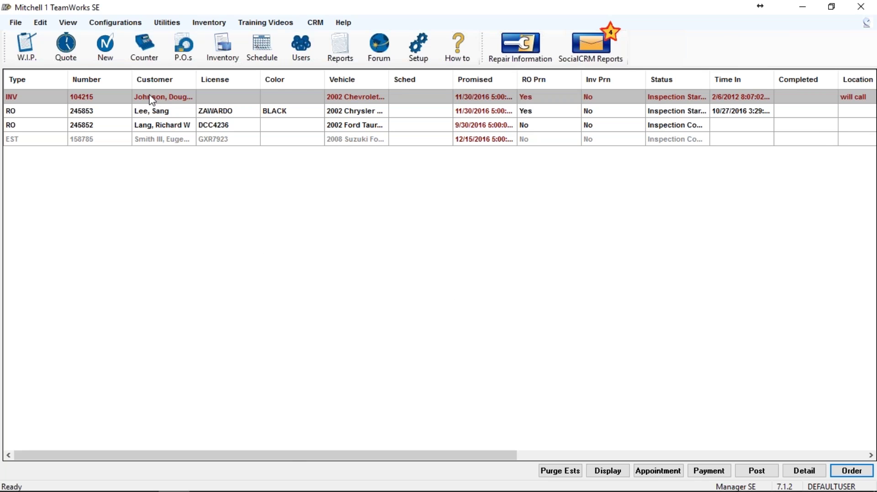
# - Open the 2002 Chevrolet Cavalier invoice from the work-in-progress list and launch Report Pro for it
pyautogui.doubleClick(152, 97)
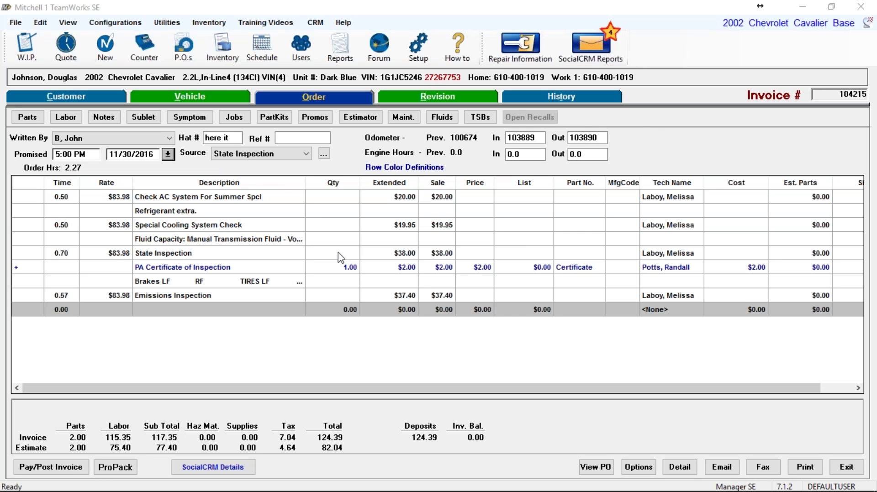
pyautogui.click(115, 471)
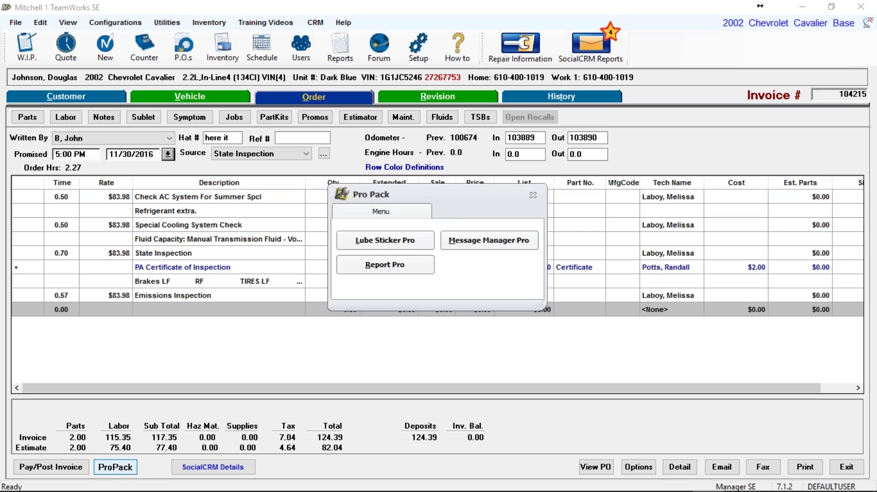
pyautogui.click(371, 266)
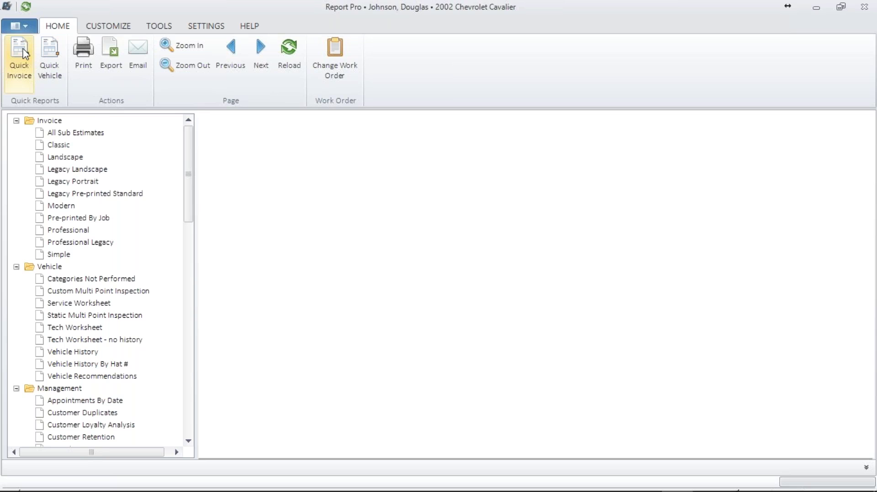
# - Check the invoice in Mitchell 1 TeamWorks, return to Report Pro and load its Tech Worksheet report
pyautogui.hotkey('alt', 'Tab')
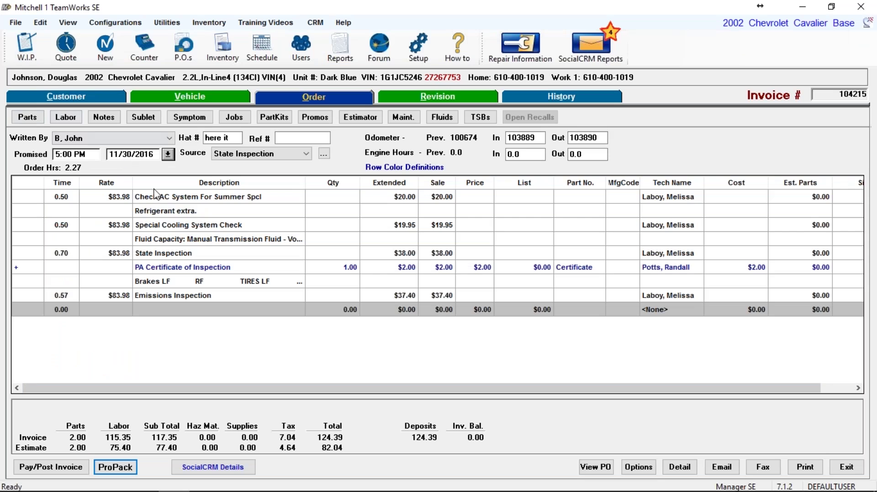
pyautogui.hotkey('alt', 'Tab')
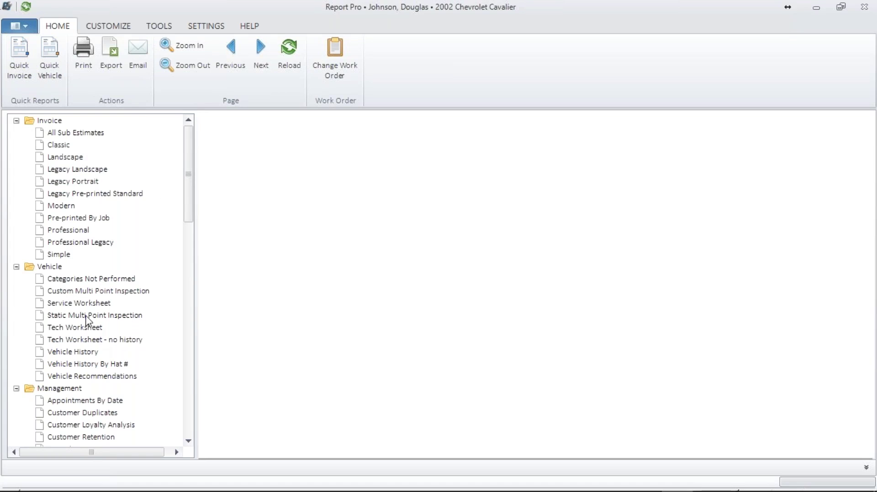
pyautogui.click(66, 328)
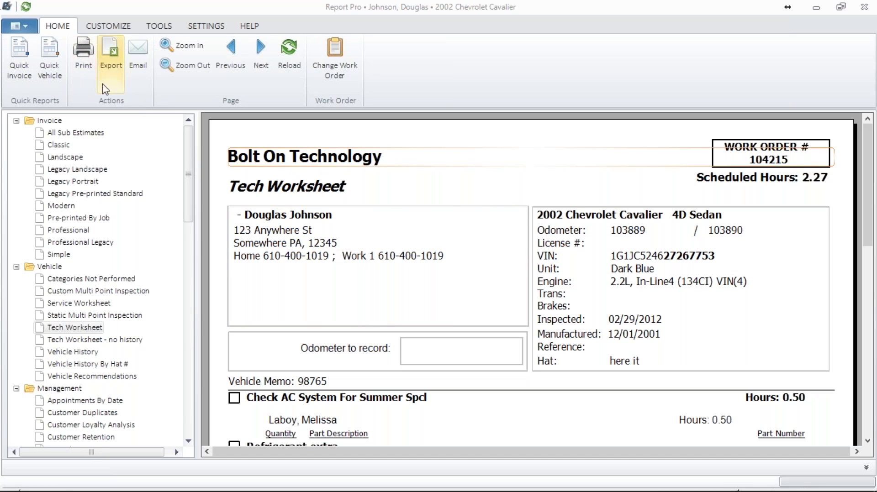
# - Check the file formats available for exporting the Tech Worksheet and leave without exporting it
pyautogui.click(111, 54)
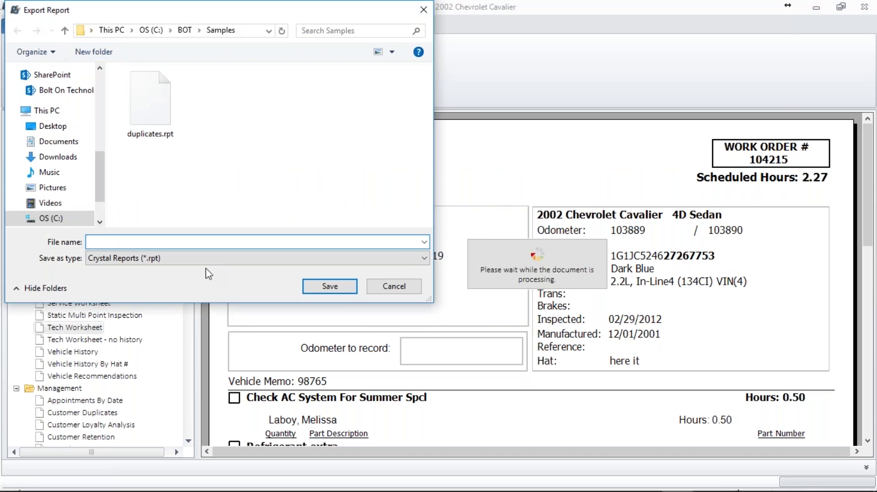
pyautogui.click(416, 258)
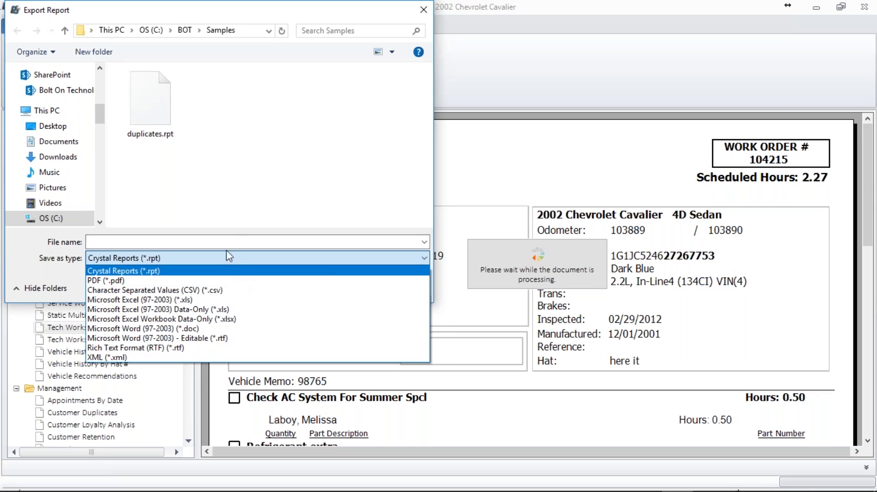
pyautogui.click(318, 255)
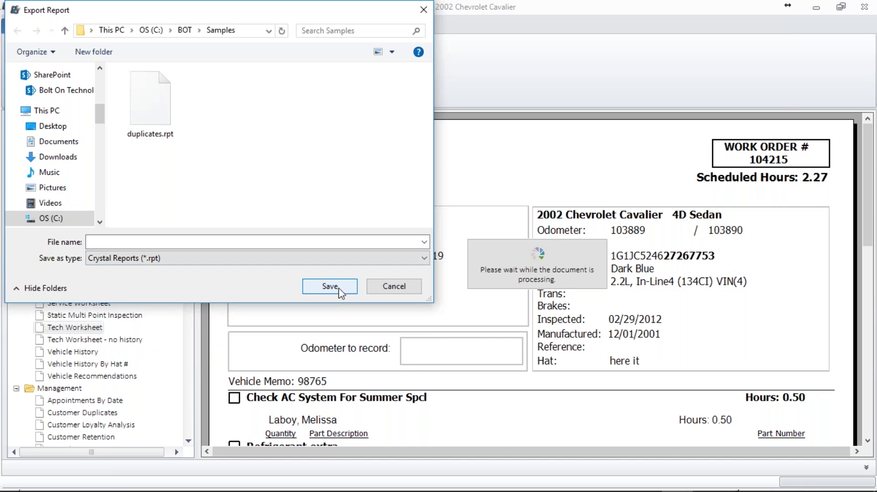
pyautogui.click(423, 10)
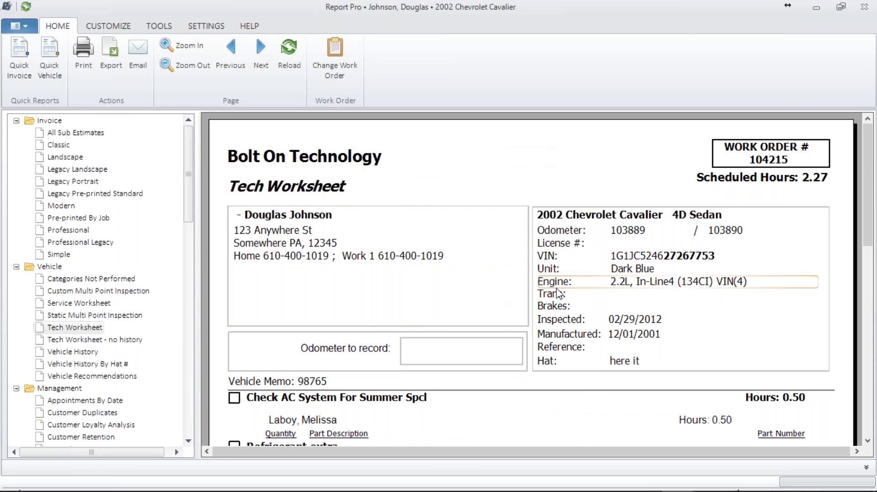
# - Examine the Tech Worksheet as a whole page and at reading size, through the end of its second page
pyautogui.click(183, 72)
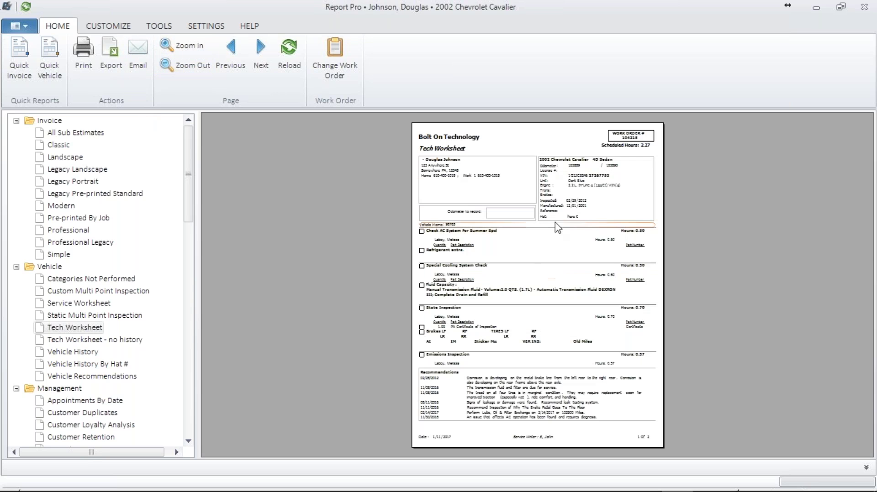
pyautogui.click(182, 45)
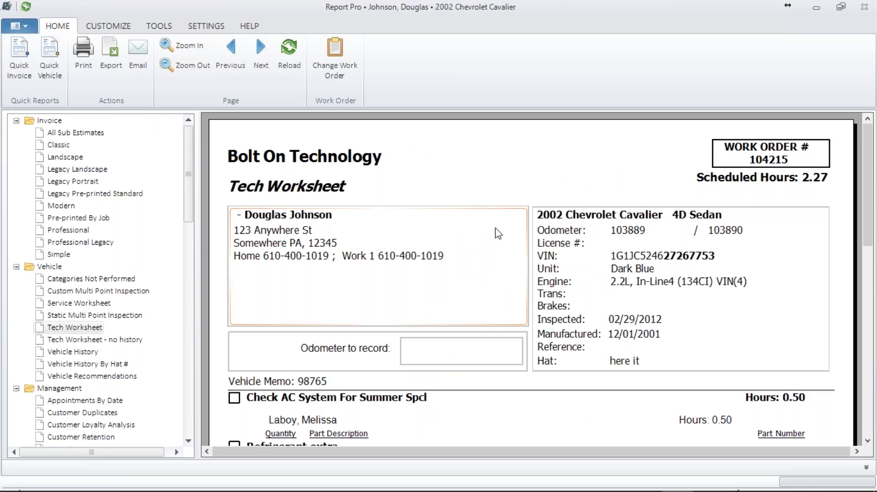
pyautogui.click(258, 55)
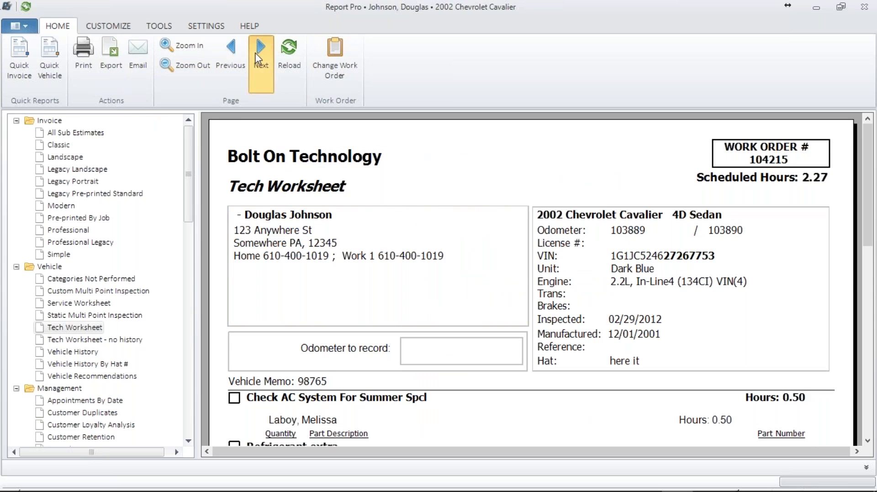
pyautogui.click(226, 54)
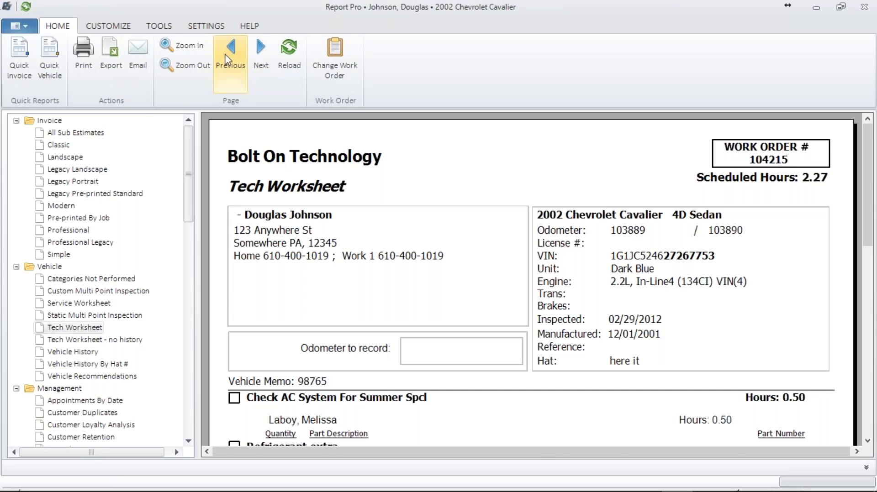
pyautogui.click(261, 51)
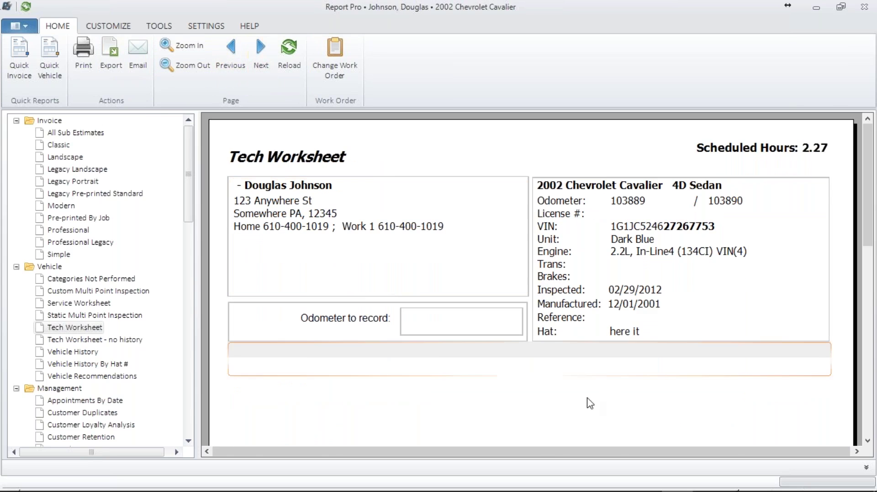
pyautogui.scroll(-5, 870, 309)
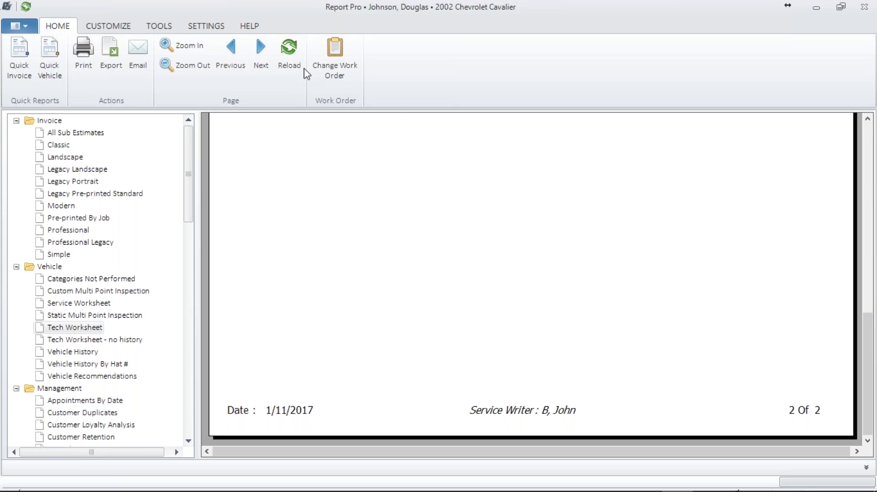
# - Look at the order in Mitchell 1 TeamWorks, return to Report Pro and reload the Tech Worksheet
pyautogui.hotkey('alt', 'Tab')
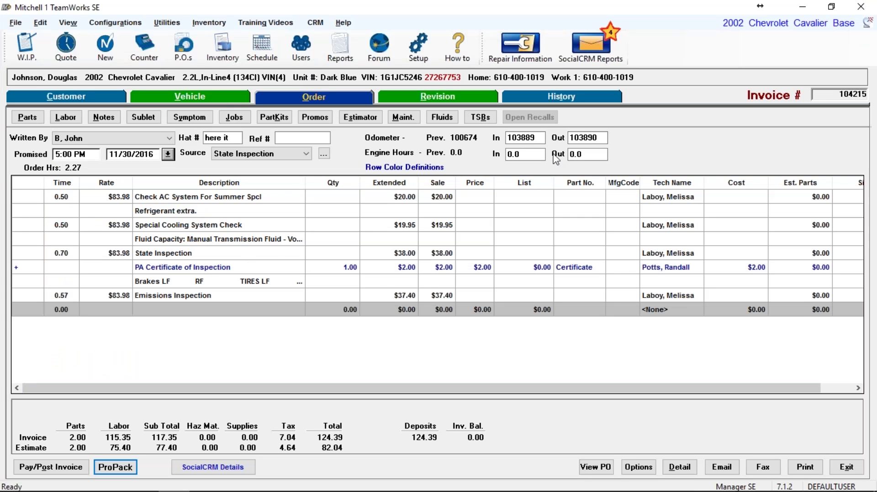
pyautogui.hotkey('alt', 'Tab')
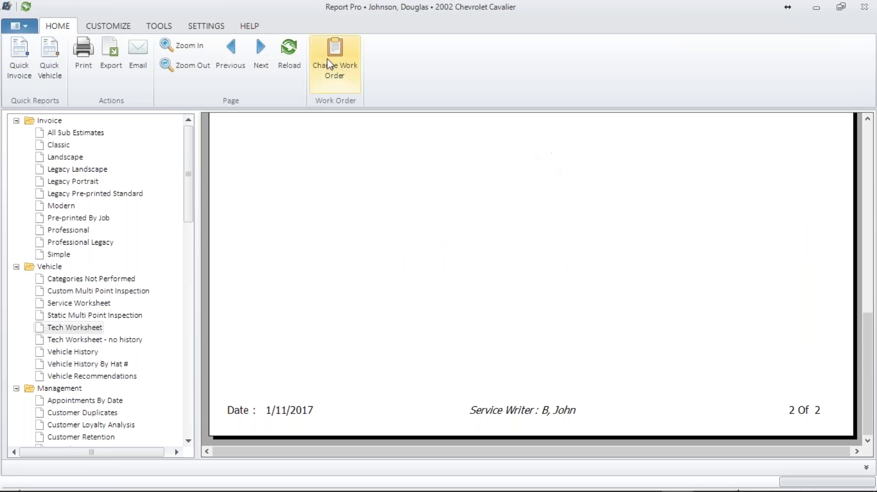
pyautogui.click(281, 47)
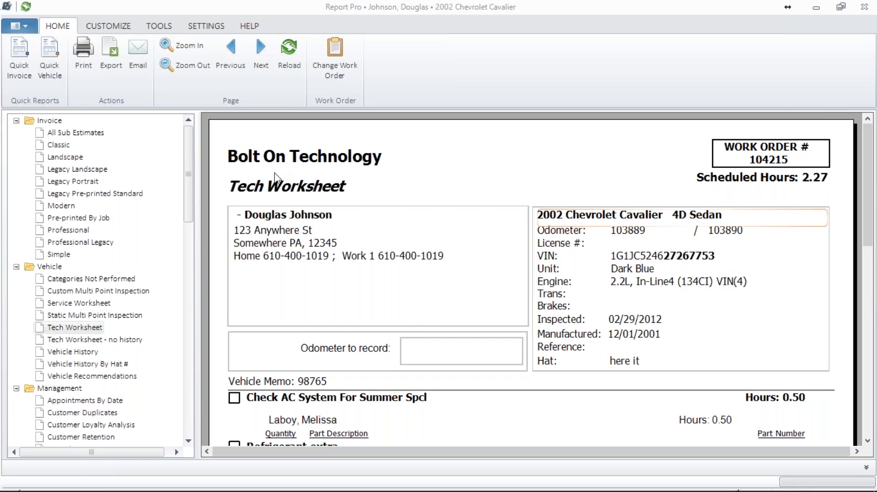
# - Try to email the Tech Worksheet, review the email setup options and close them without entering anything
pyautogui.click(143, 47)
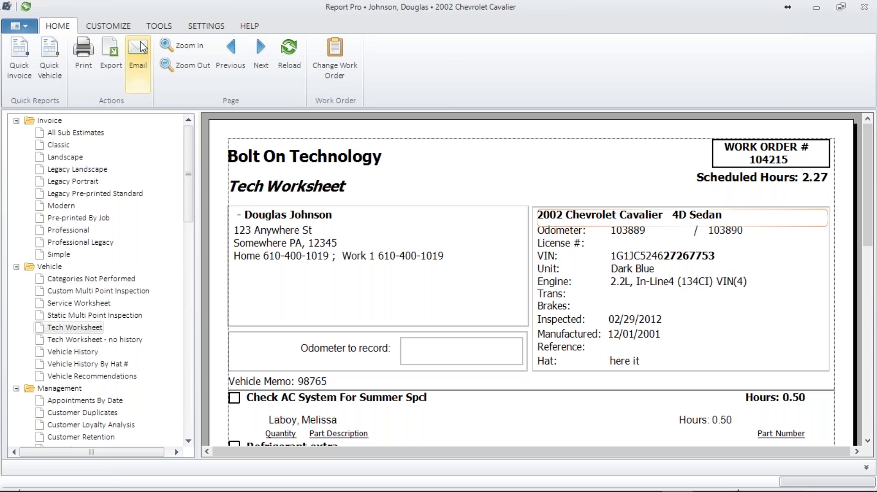
pyautogui.click(143, 47)
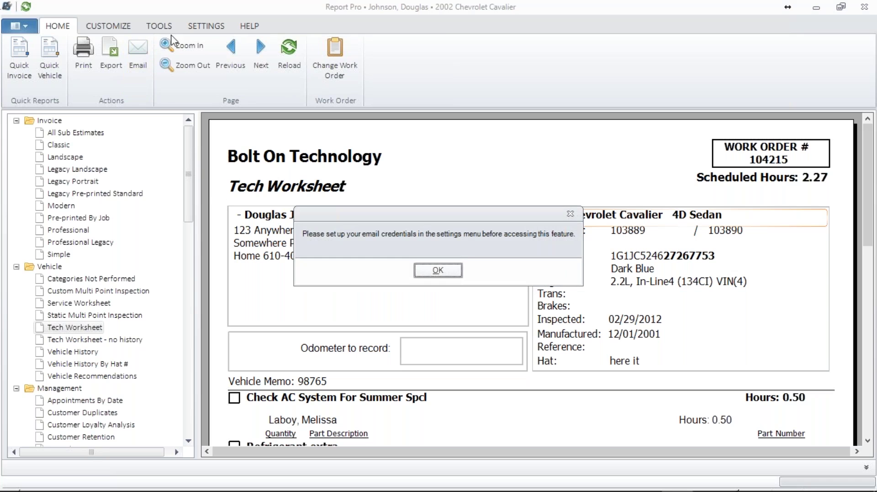
pyautogui.click(226, 178)
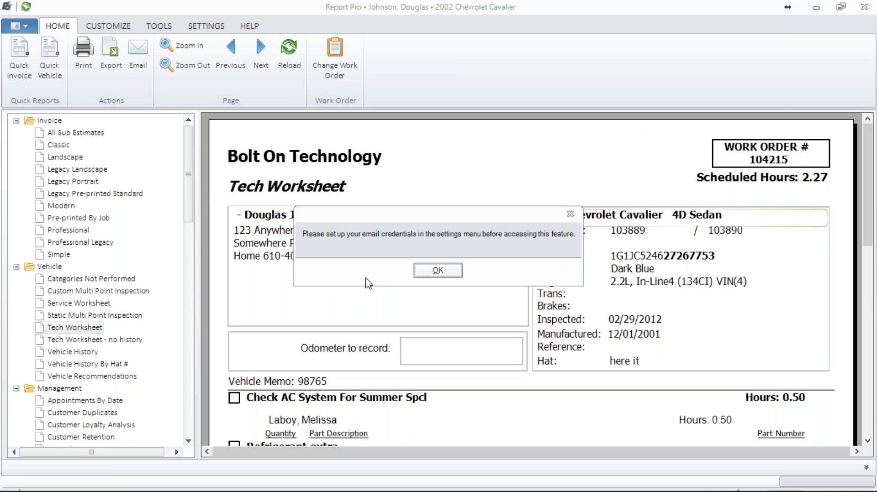
pyautogui.click(437, 273)
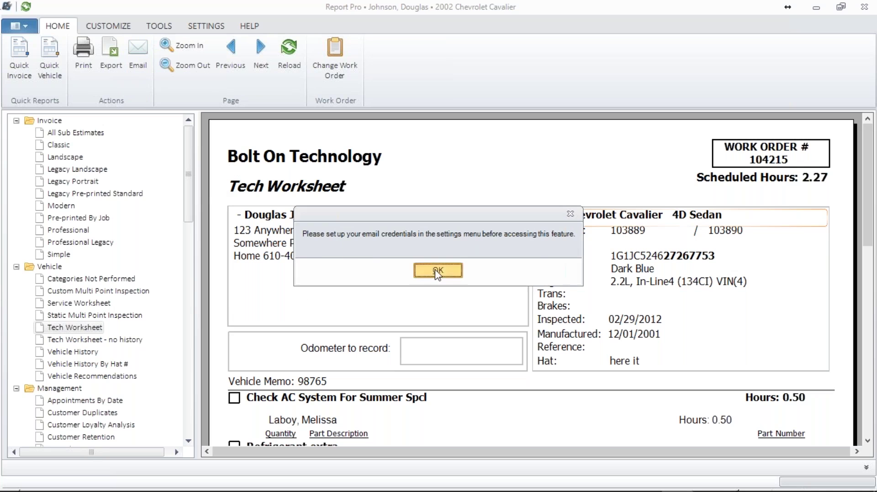
pyautogui.click(438, 272)
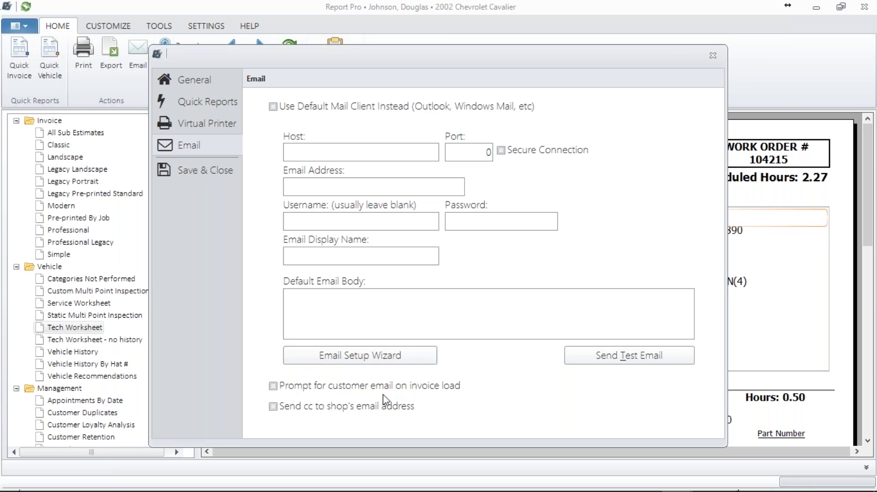
pyautogui.click(711, 56)
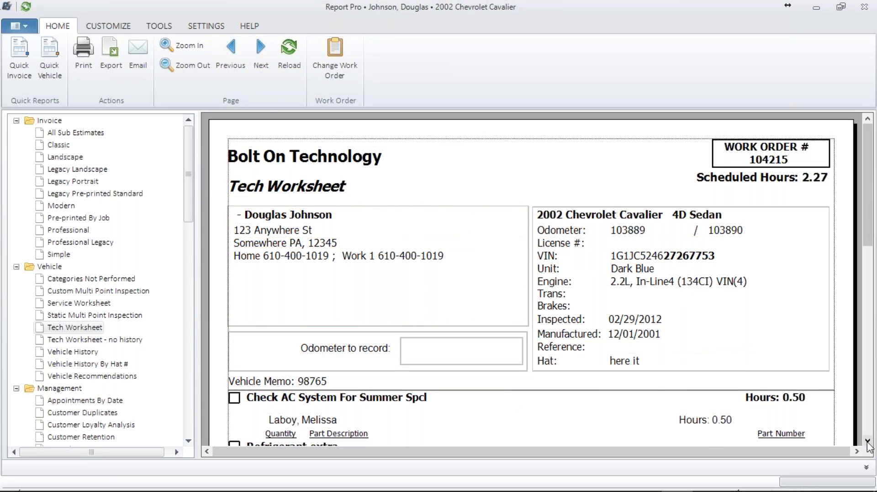
# - Inspect the invoice number parameter of the Tech Worksheet and hide the report parameters again
pyautogui.click(866, 468)
pyautogui.moveTo(57, 446); pyautogui.dragTo(13, 448)
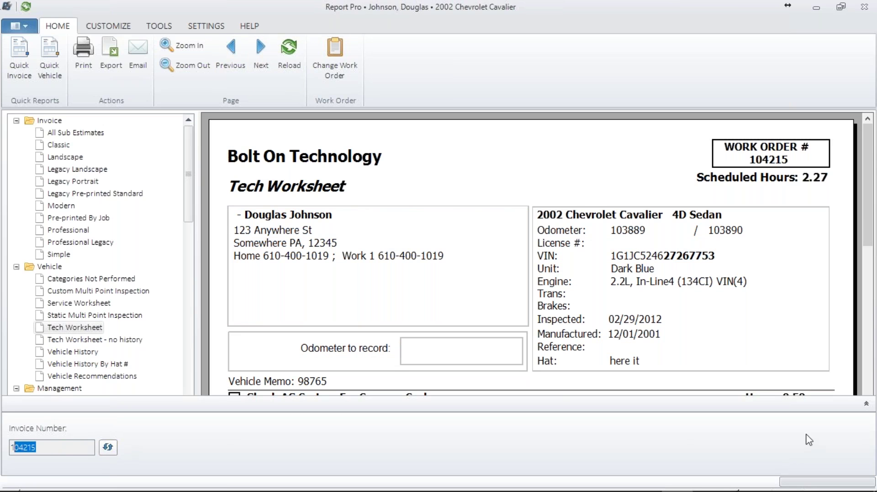
pyautogui.click(866, 404)
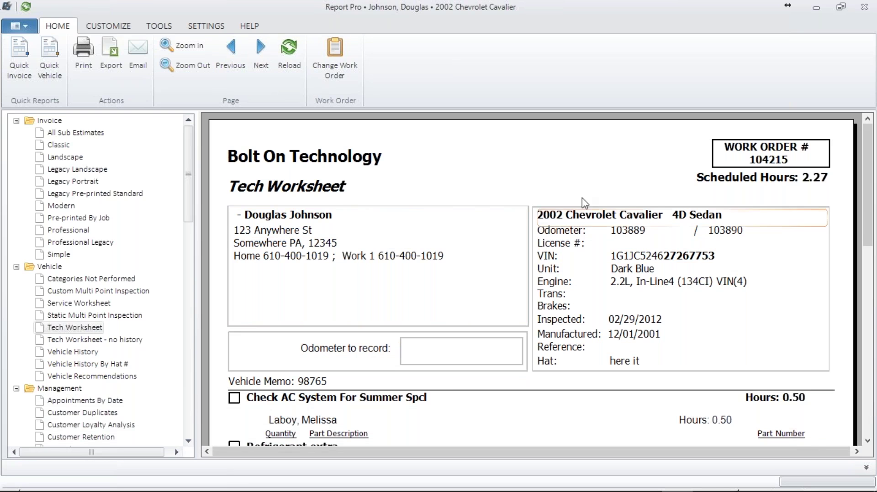
# - Compare the selectable work orders with the work-in-progress list in Mitchell 1 TeamWorks, and choose the 2002 Chevrolet Cavalier invoice for the report
pyautogui.click(344, 74)
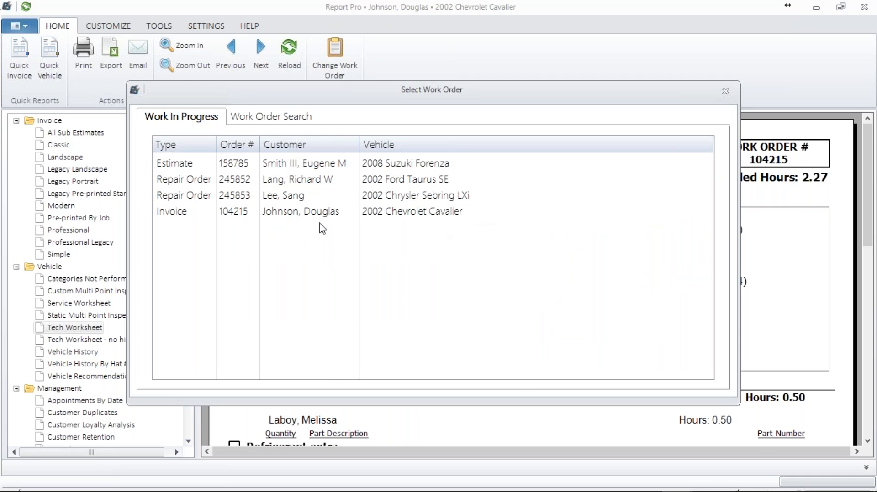
pyautogui.hotkey('alt', 'Tab')
pyautogui.press('Tab')
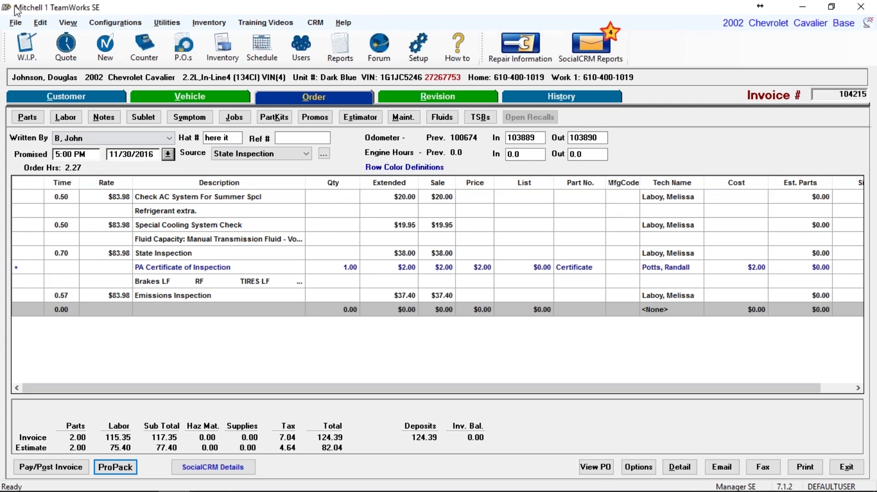
pyautogui.click(16, 46)
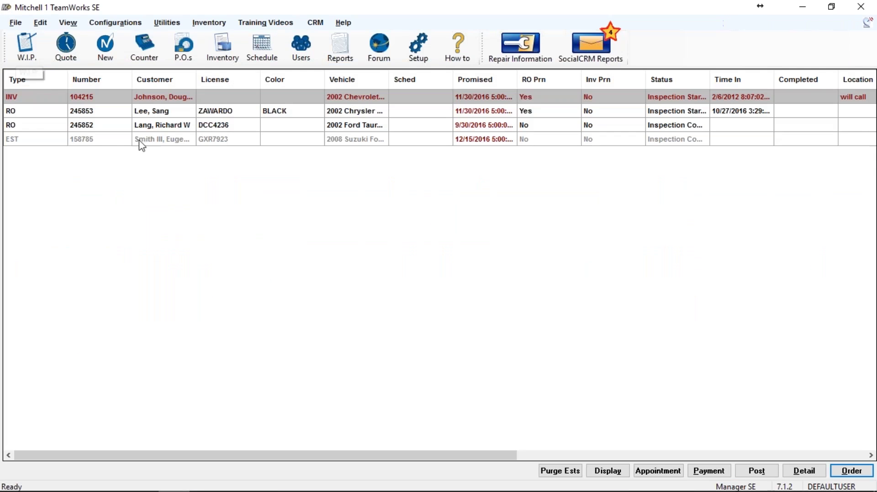
pyautogui.hotkey('alt', 'Tab')
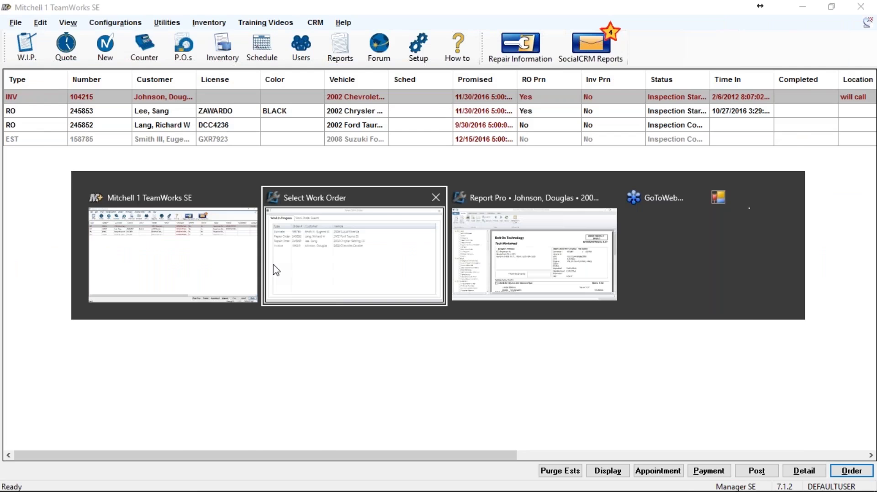
pyautogui.click(275, 270)
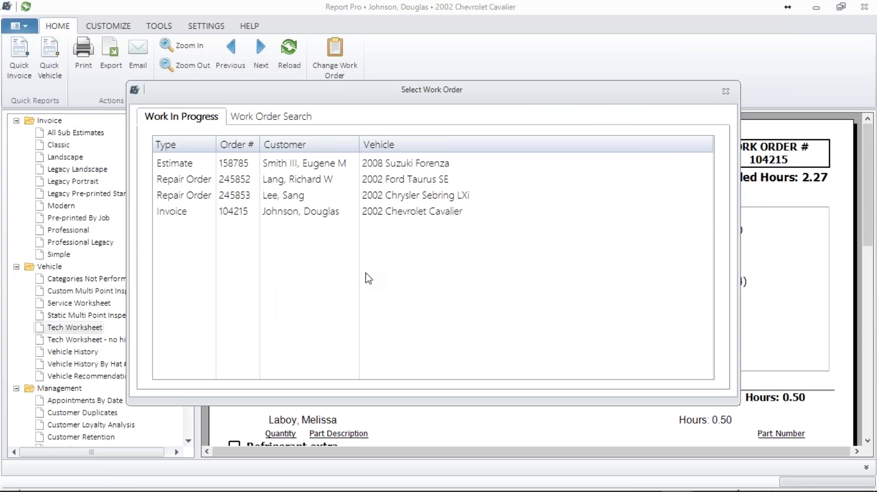
pyautogui.doubleClick(321, 213)
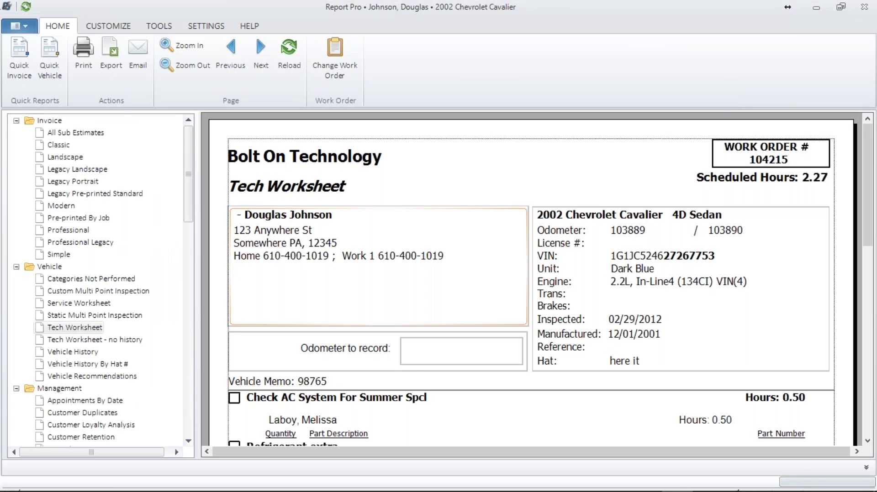
# - Search all work orders by the customer's last name and choose a 2004 Jaguar S-Type invoice for the report
pyautogui.click(341, 63)
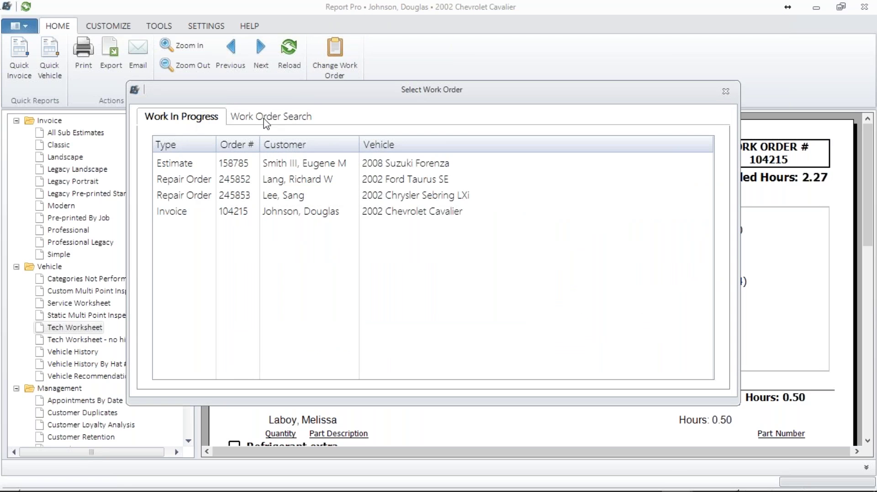
pyautogui.click(269, 120)
pyautogui.click(246, 140)
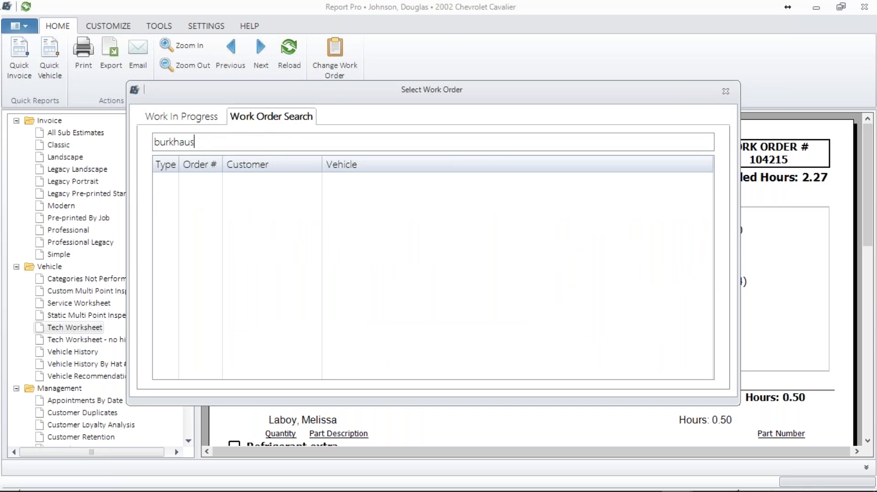
pyautogui.write('burkhauser')
pyautogui.press('Return')
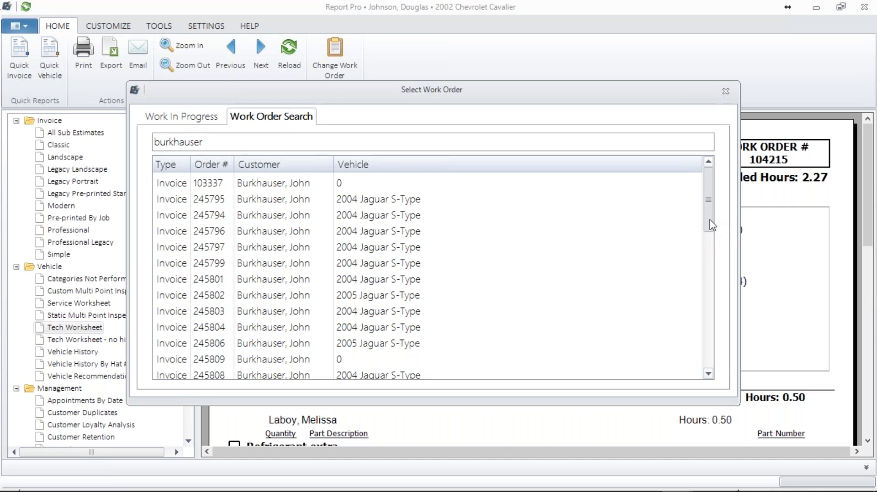
pyautogui.scroll(-1, 710, 225)
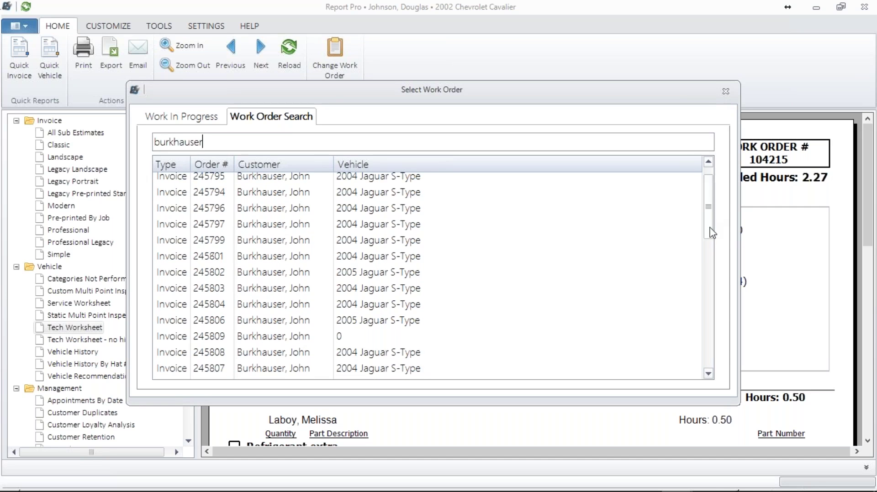
pyautogui.doubleClick(220, 230)
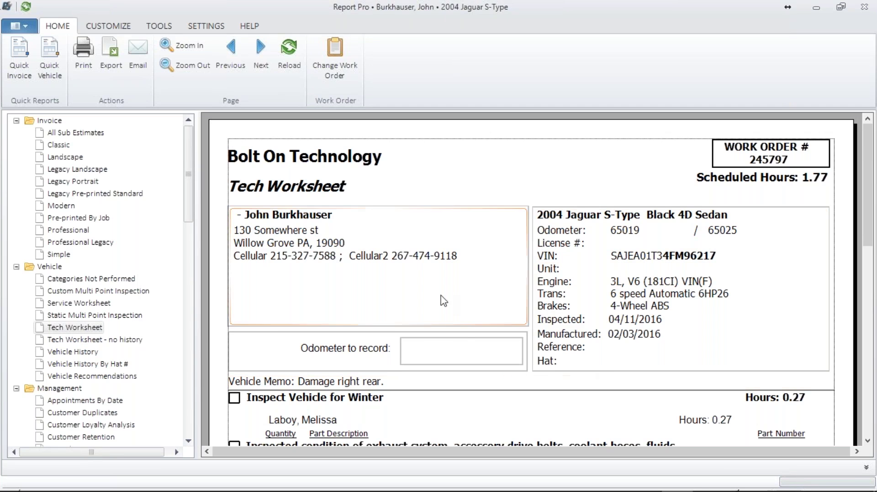
# - View the Simple invoice report and the Static Multi Point Inspection report for the selected work order
pyautogui.click(51, 255)
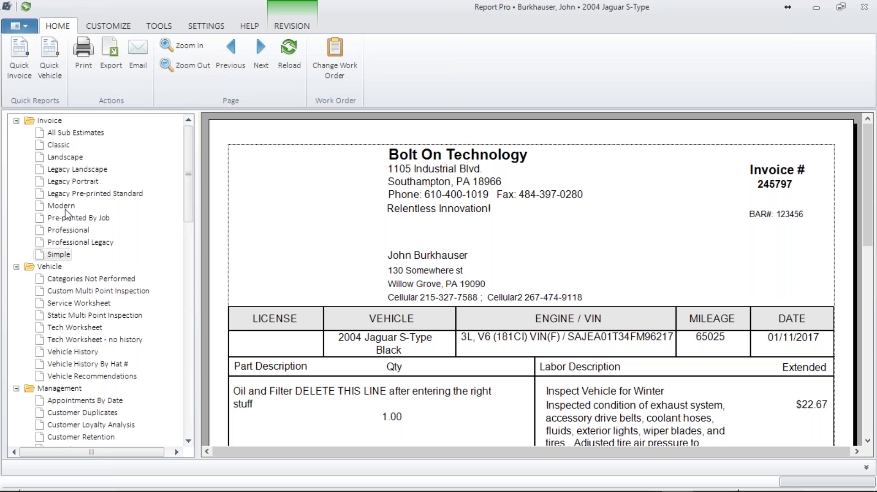
pyautogui.moveTo(190, 221); pyautogui.dragTo(191, 256)
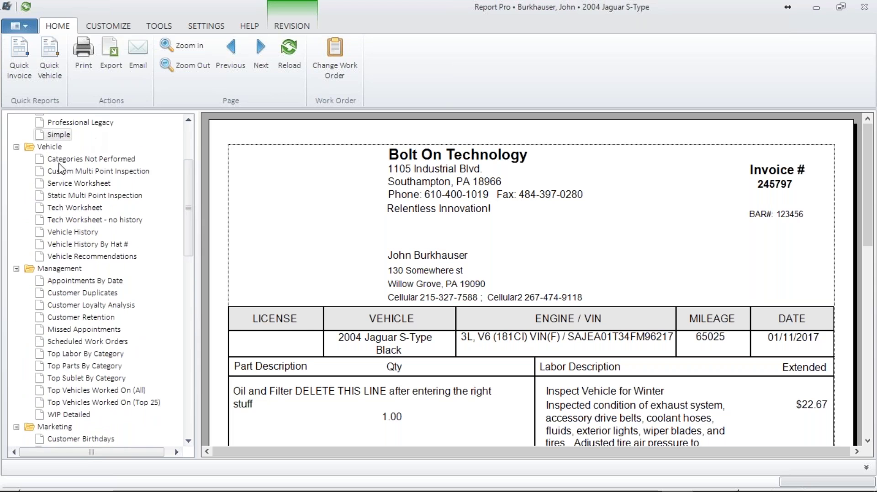
pyautogui.click(105, 196)
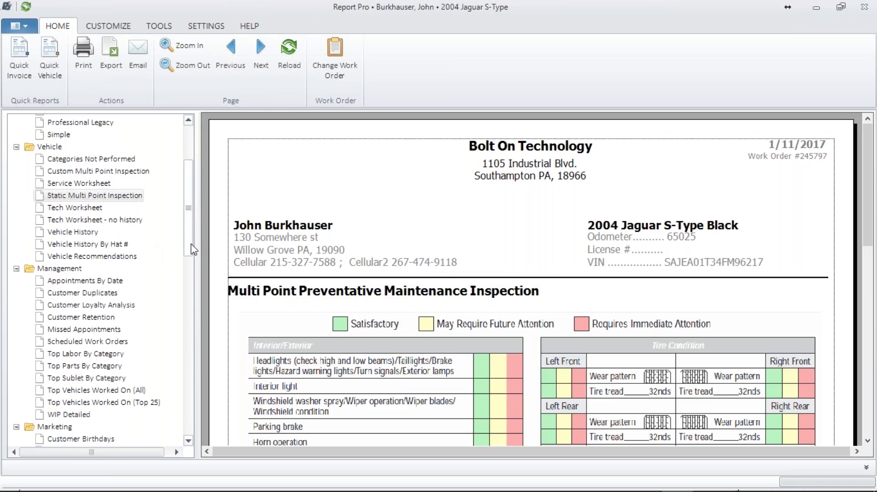
# - Run the Appointments By Date management report with the start date set to 1/1/2017
pyautogui.scroll(-2, 94, 230)
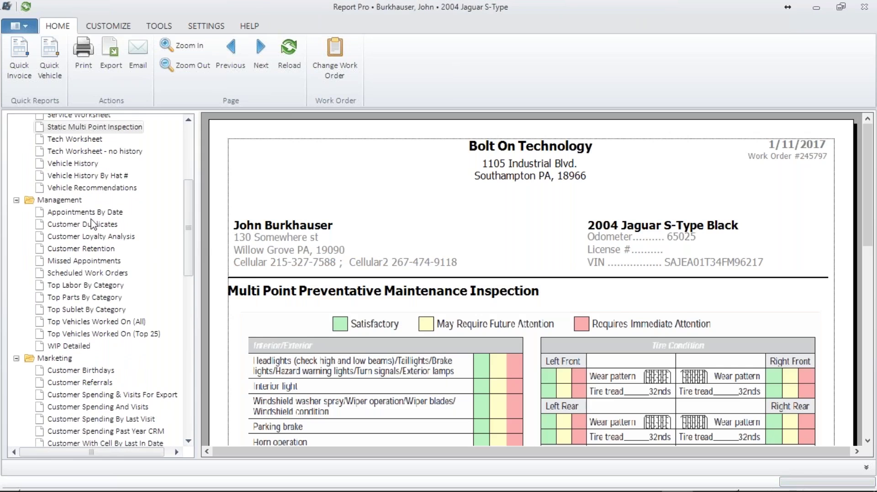
pyautogui.click(92, 213)
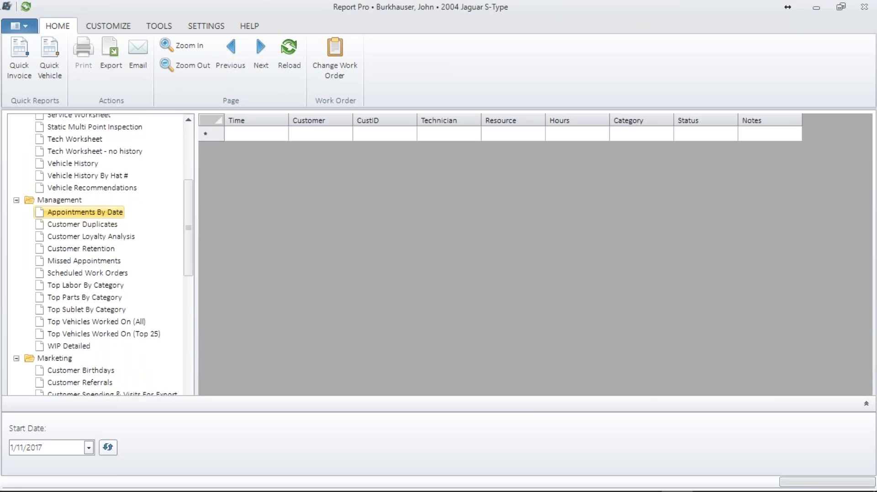
pyautogui.click(89, 450)
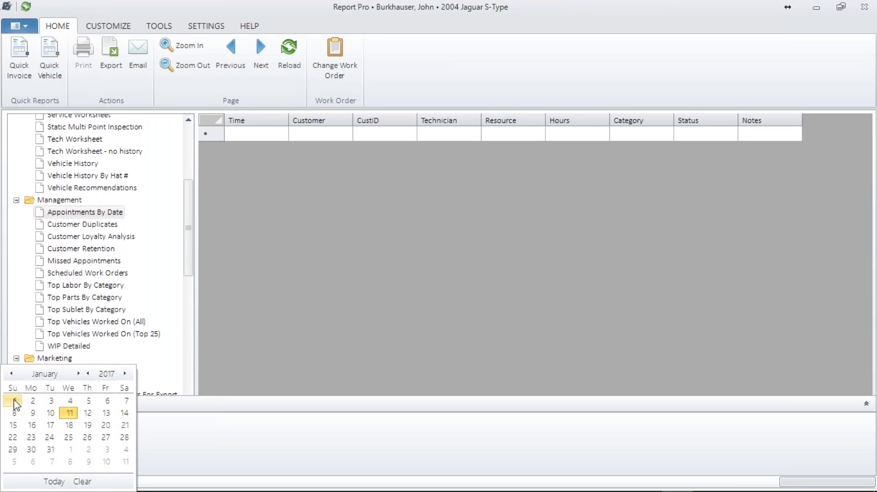
pyautogui.click(15, 402)
pyautogui.click(108, 448)
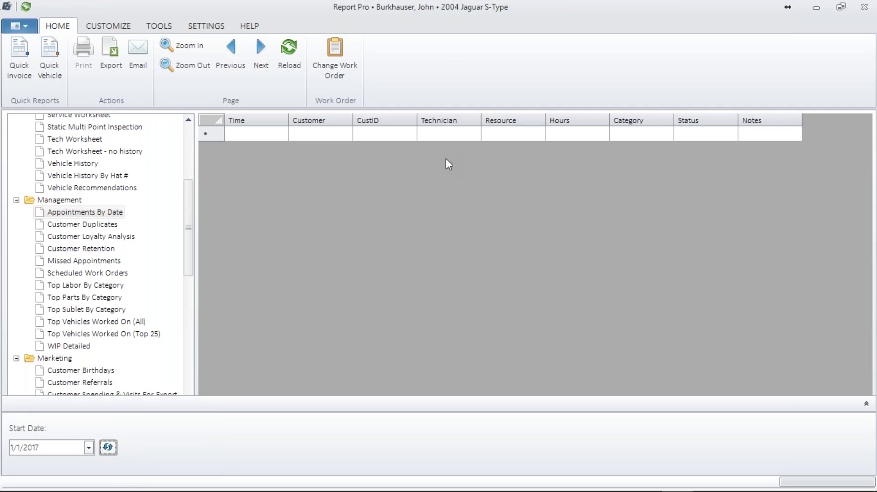
# - View the Customer Duplicates management report and hide its empty parameter area
pyautogui.click(92, 224)
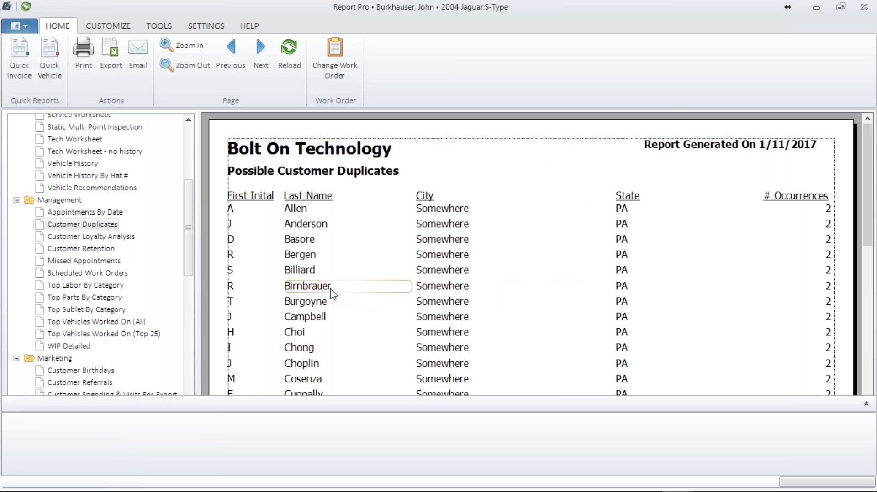
pyautogui.moveTo(191, 278); pyautogui.dragTo(188, 303)
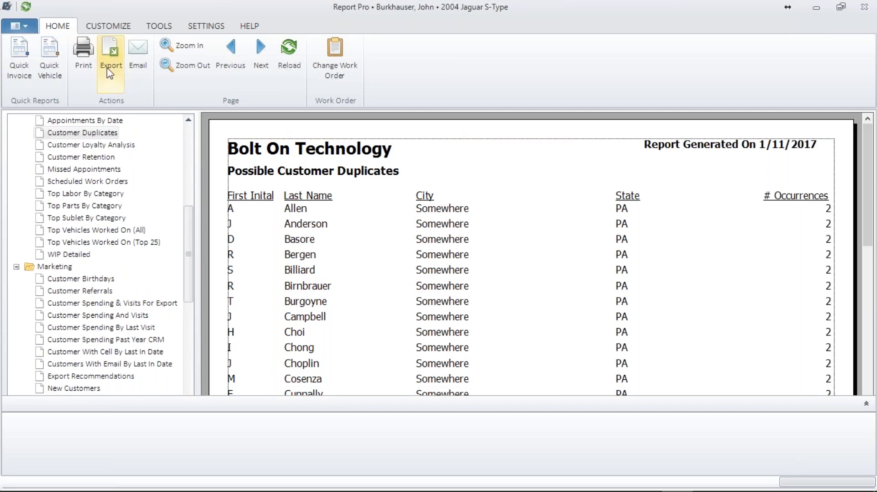
pyautogui.click(865, 405)
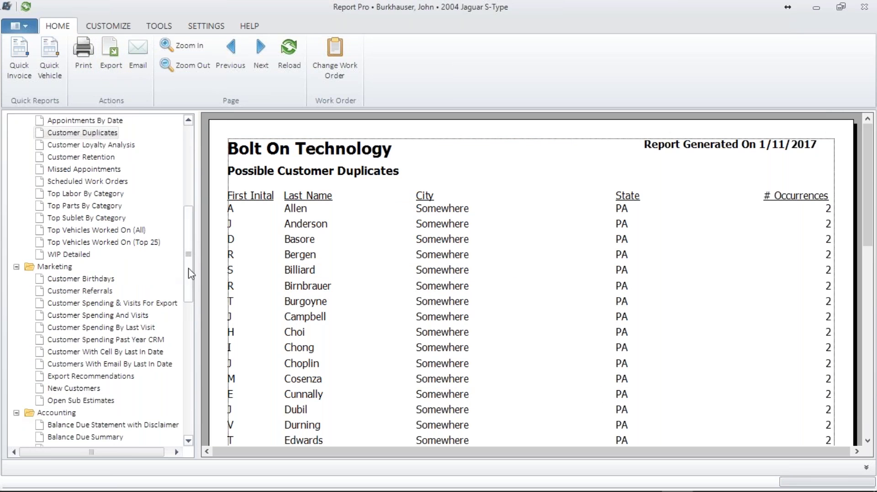
# - View the Customer Birthdays marketing report for January, hide its parameters and look through the remaining report categories down to ProPack
pyautogui.scroll(-2, 187, 273)
pyautogui.click(85, 224)
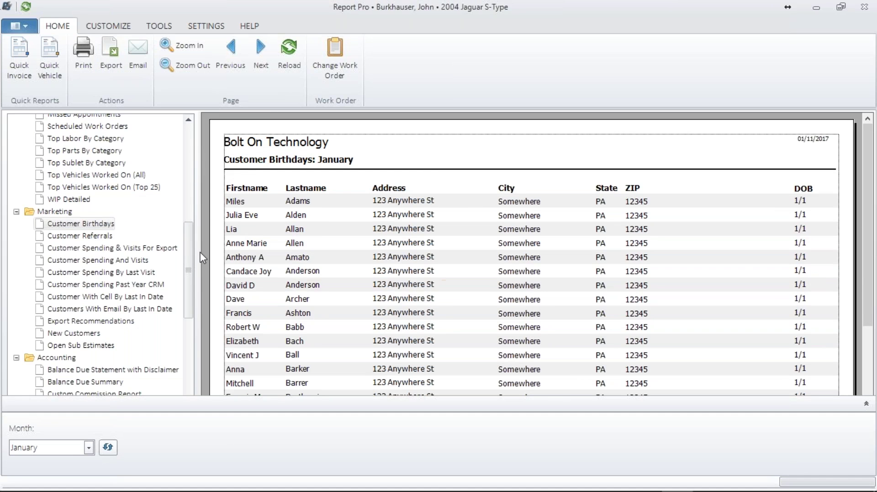
pyautogui.moveTo(188, 297); pyautogui.dragTo(167, 392)
pyautogui.click(326, 382)
pyautogui.click(866, 404)
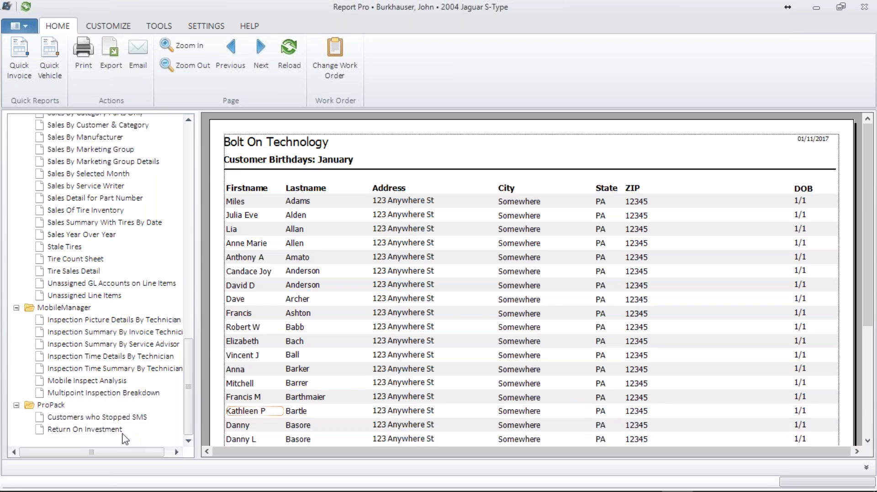
# - View the ProPack report Customers who Stopped SMS, hide its parameter area and return to the start of the report list
pyautogui.click(100, 418)
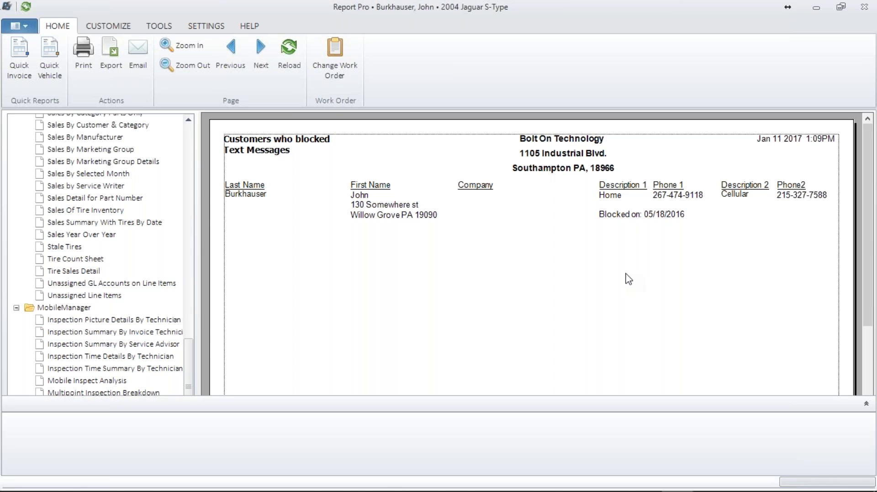
pyautogui.click(866, 404)
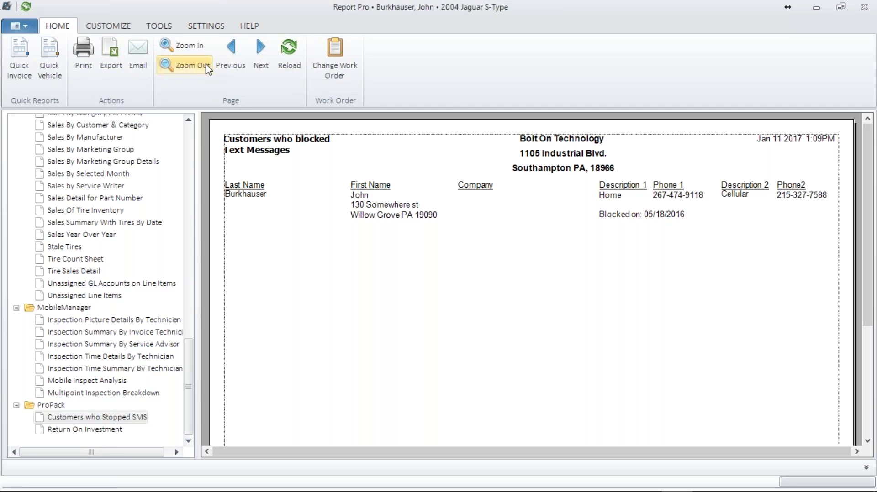
pyautogui.moveTo(189, 366); pyautogui.dragTo(192, 146)
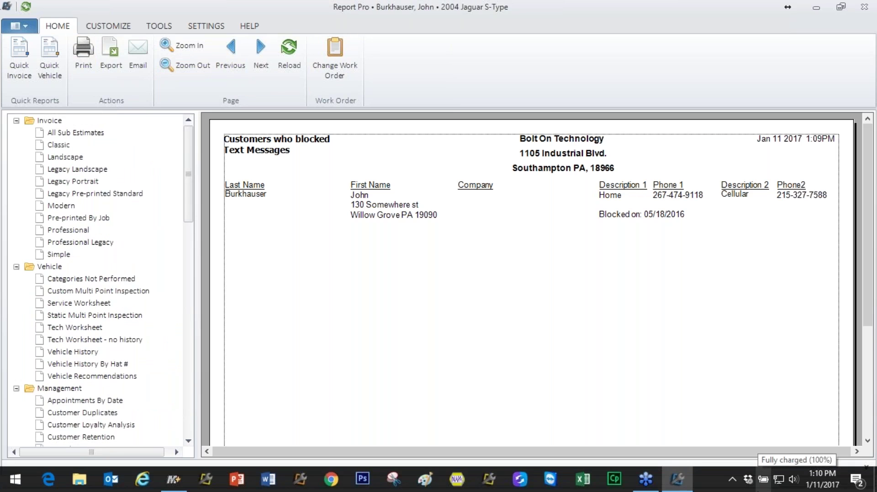
# - Switch to Mitchell 1 TeamWorks and preview the 2002 Chevrolet Cavalier invoice for printing, continuing past the validation warnings
pyautogui.click(121, 32)
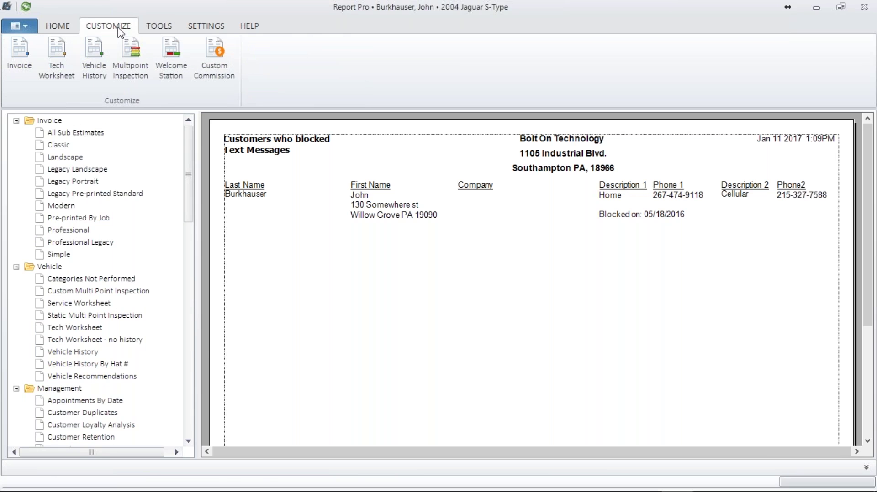
pyautogui.hotkey('alt', 'Tab')
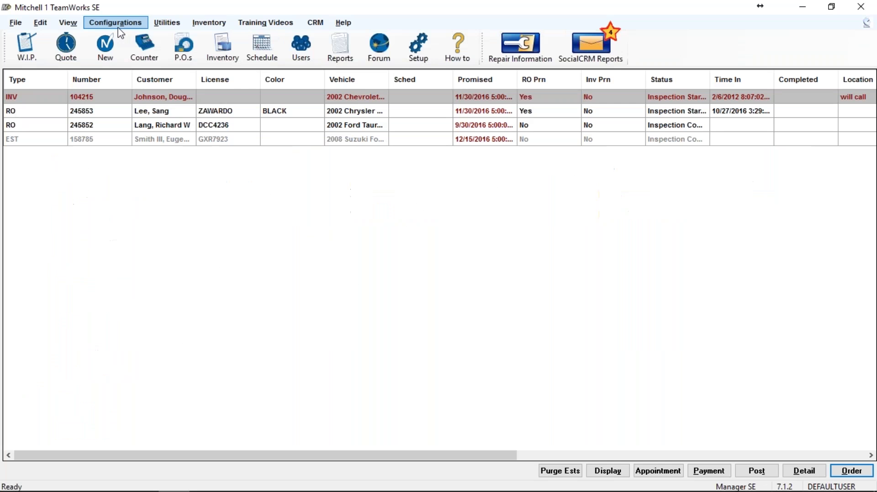
pyautogui.doubleClick(161, 96)
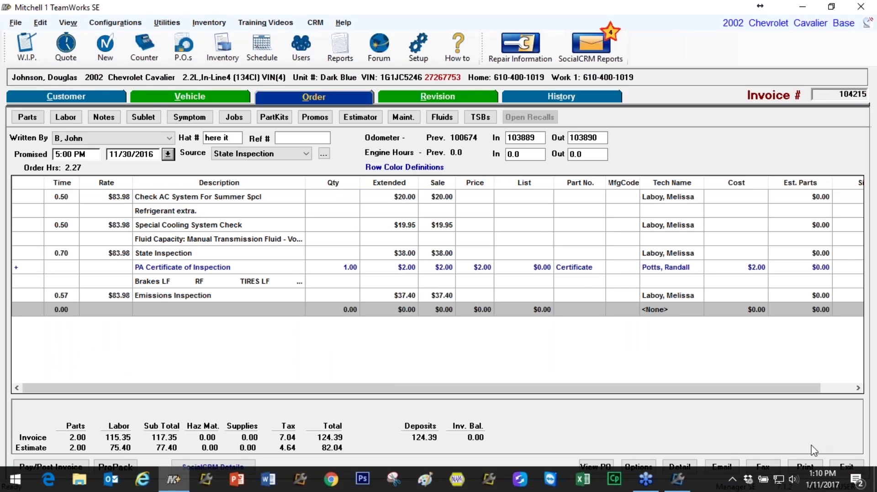
pyautogui.click(804, 467)
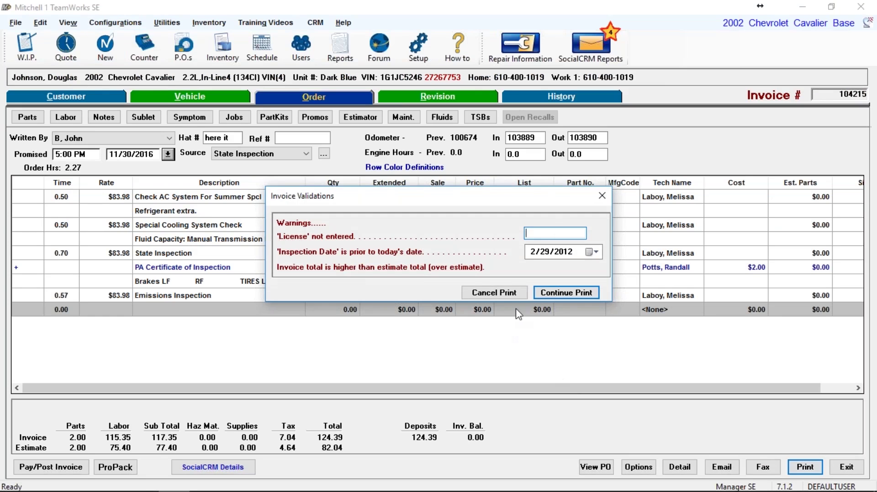
pyautogui.click(546, 295)
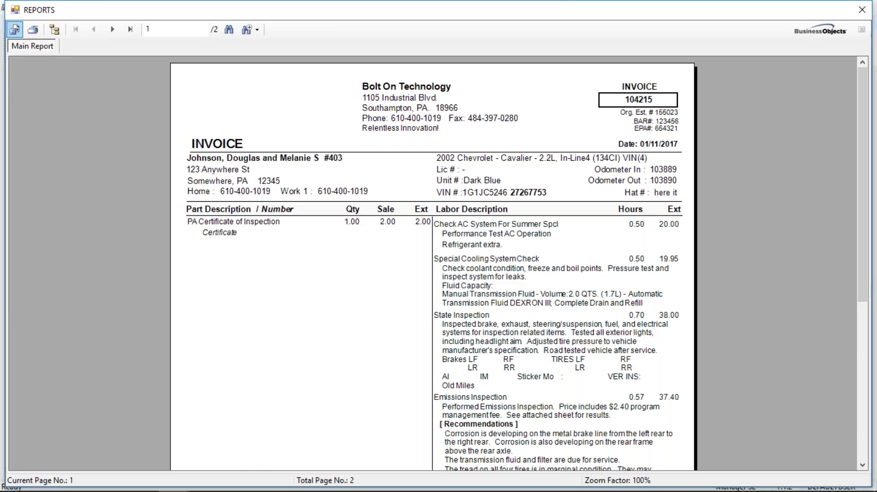
# - Review both pages of the printed invoice layout and close the preview without marking the order as printed
pyautogui.moveTo(861, 285); pyautogui.dragTo(846, 477)
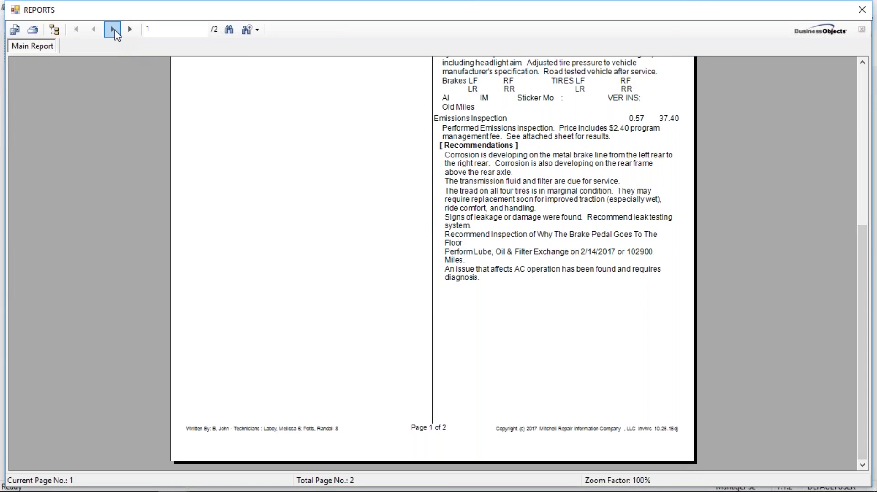
pyautogui.click(112, 29)
pyautogui.moveTo(863, 259)
pyautogui.mouseDown()
pyautogui.moveTo(847, 477)
pyautogui.moveTo(840, 233)
pyautogui.mouseUp()
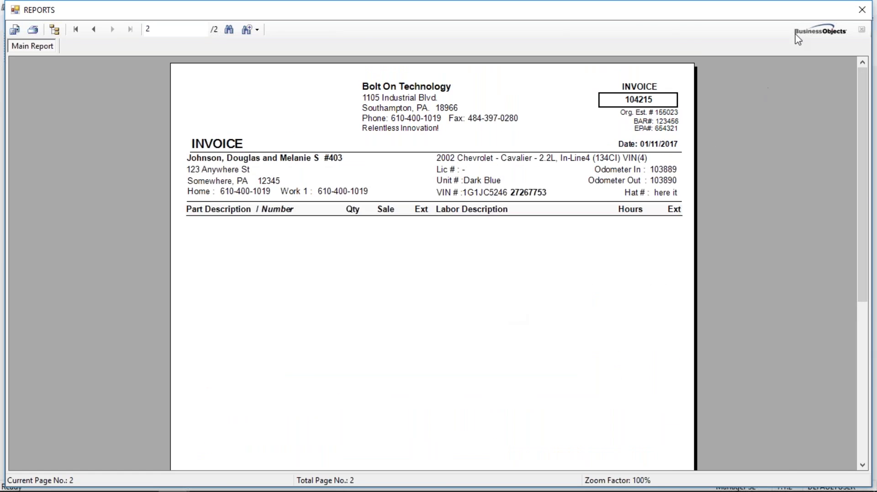
pyautogui.click(862, 10)
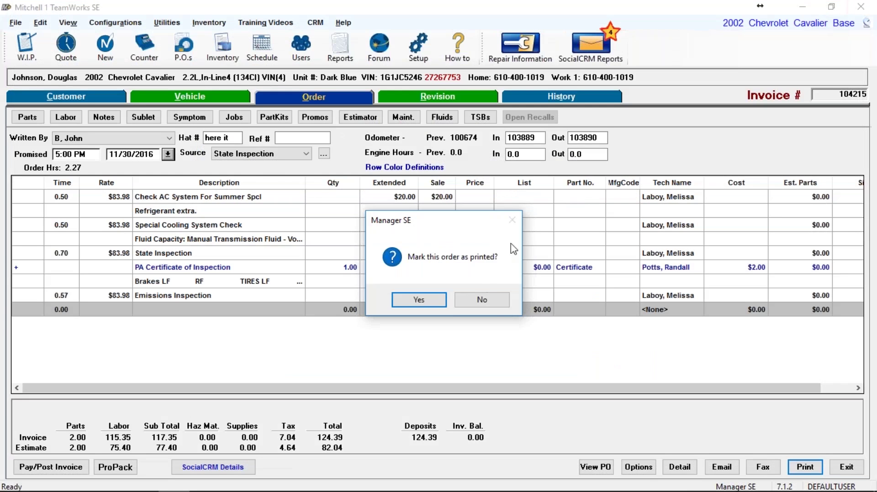
pyautogui.click(478, 302)
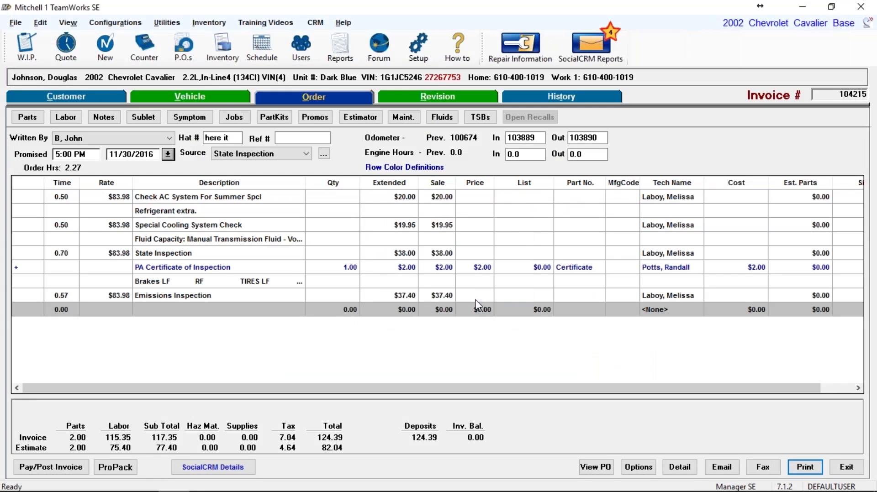
# - Reopen the 2002 Chevrolet Cavalier invoice from the work-in-progress list and switch back to Report Pro
pyautogui.click(25, 45)
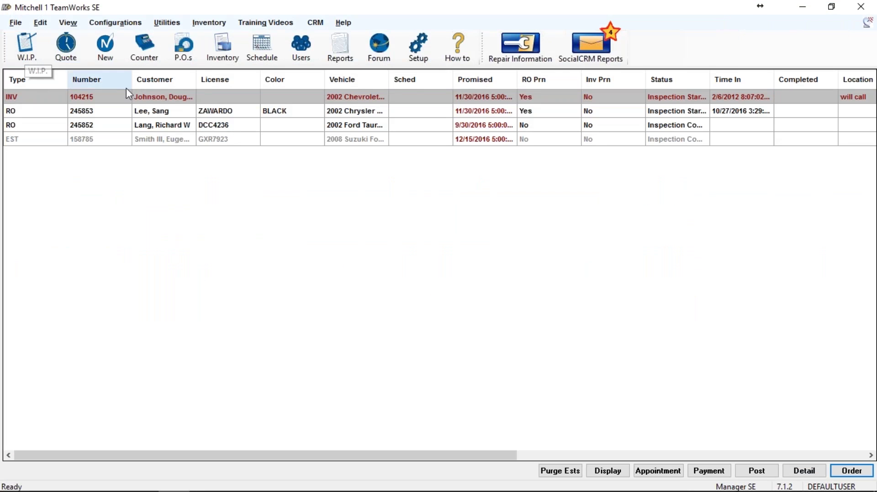
pyautogui.doubleClick(134, 96)
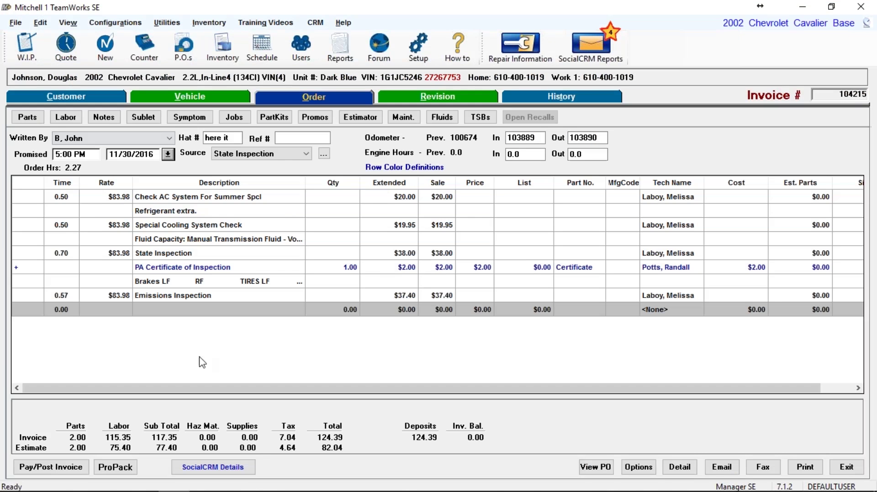
pyautogui.moveTo(201, 489)
pyautogui.click(668, 488)
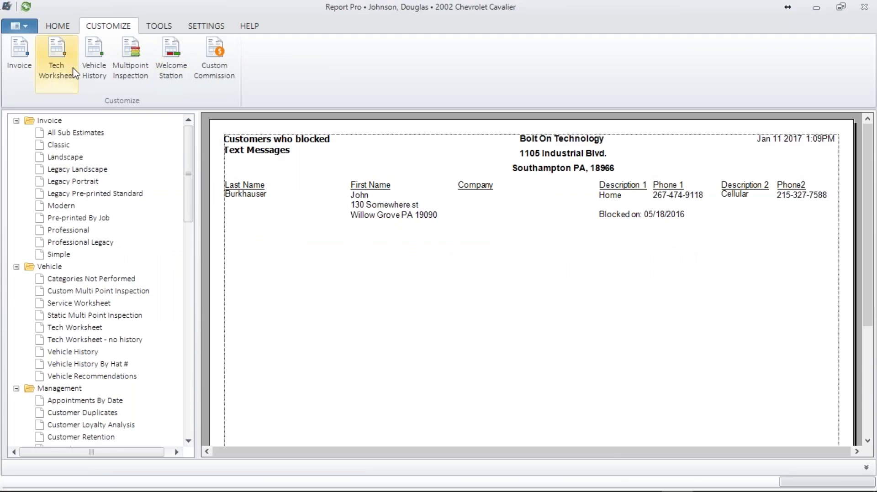
# - Review the header options for customizing invoices, close them unchanged and open the Simple invoice report for the 2002 Chevrolet Cavalier
pyautogui.click(21, 57)
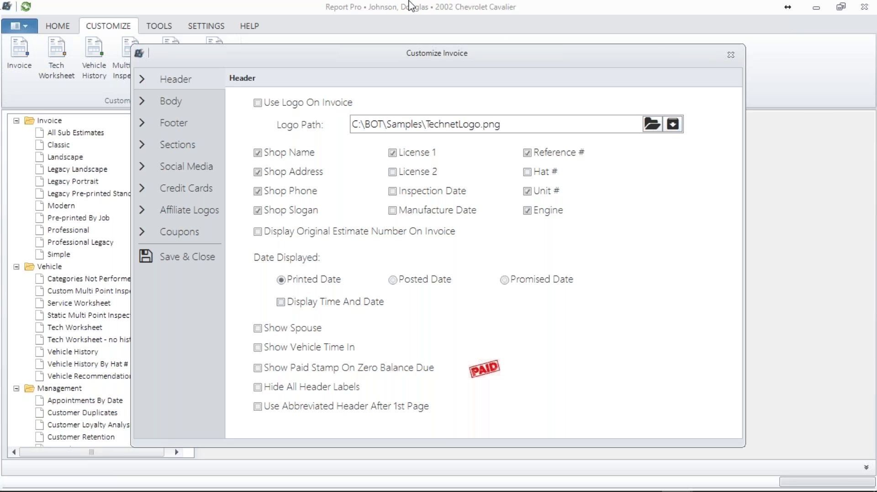
pyautogui.click(731, 54)
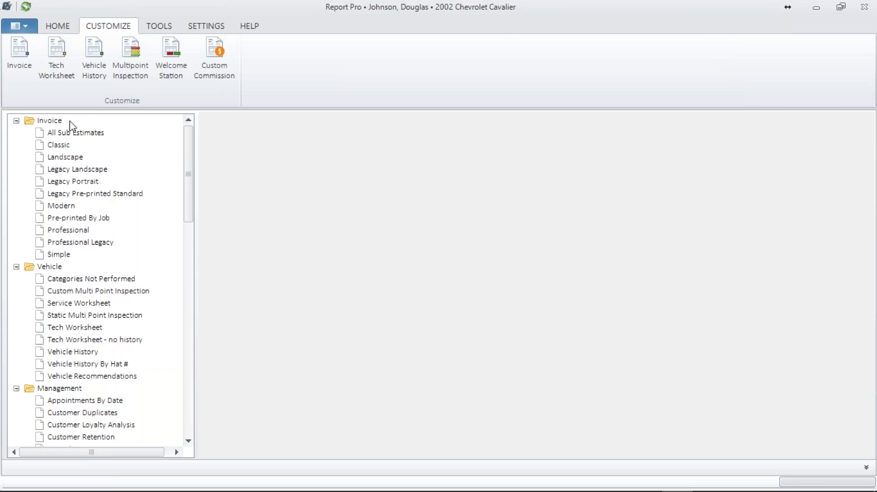
pyautogui.doubleClick(65, 254)
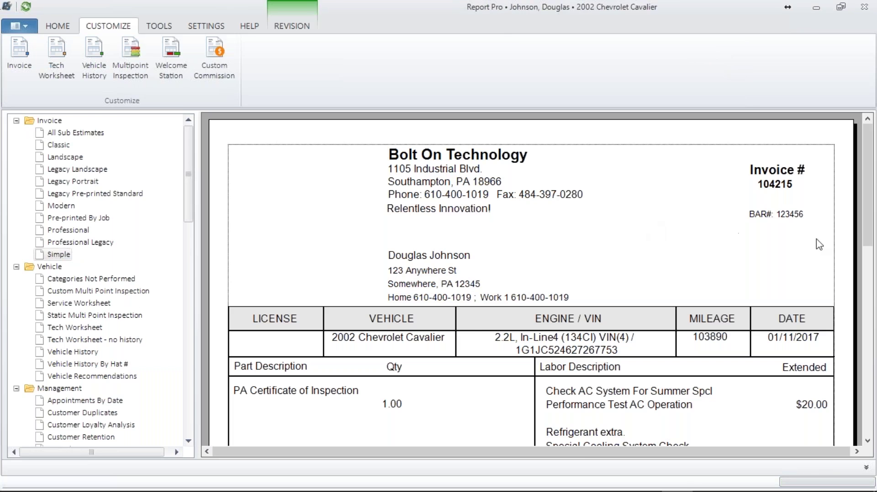
# - Look over the Simple invoice layout, open the Professional Legacy invoice and examine its full page
pyautogui.moveTo(864, 221); pyautogui.dragTo(837, 227)
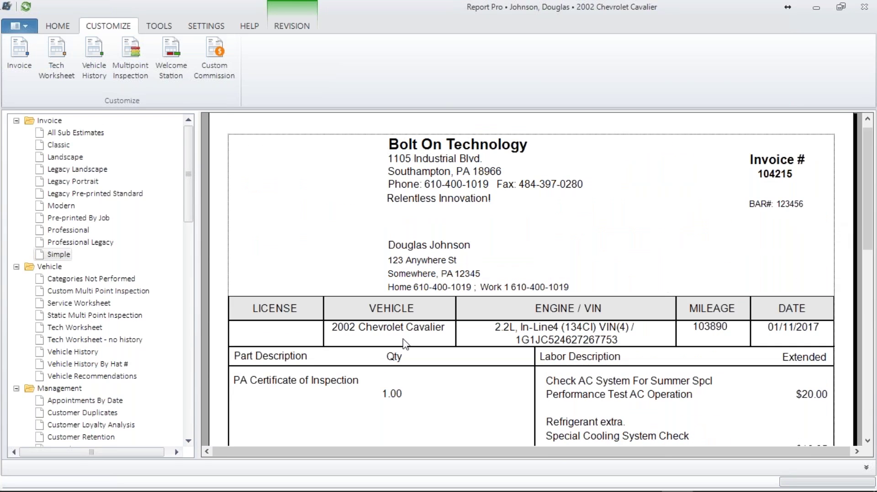
pyautogui.click(98, 242)
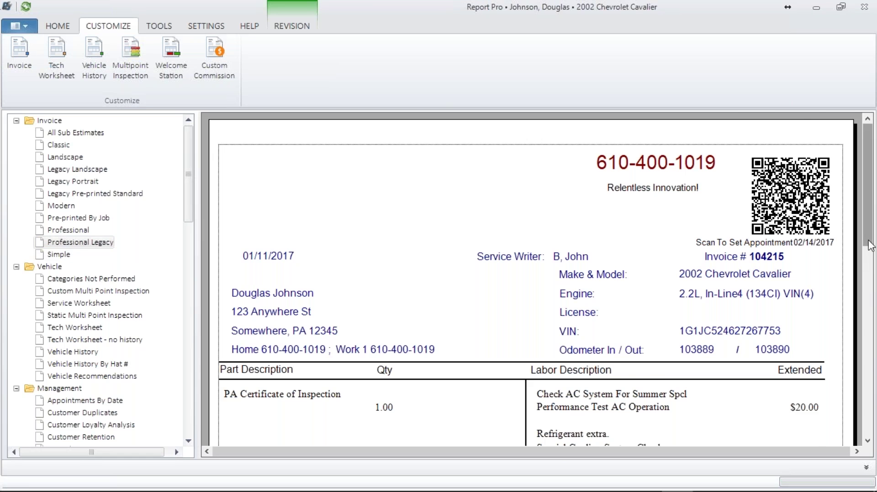
pyautogui.scroll(-10, 874, 456)
pyautogui.scroll(10, 874, 457)
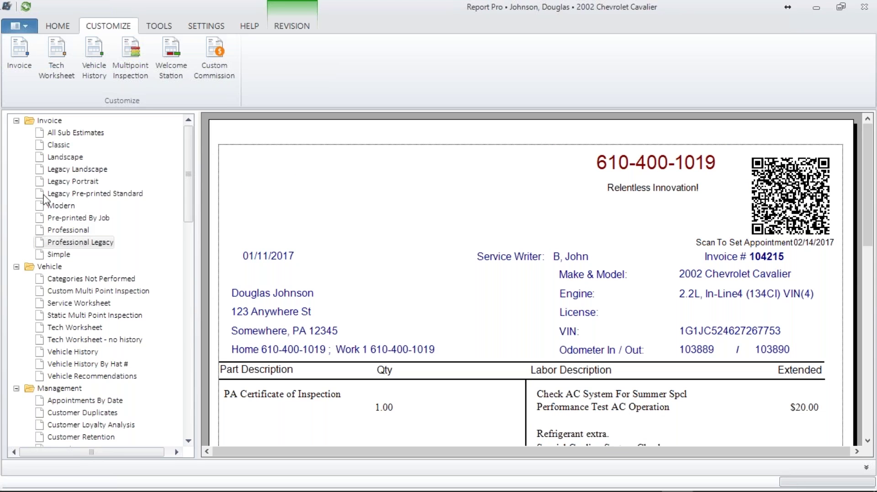
# - View the Legacy Pre-printed Standard invoice and compare it with the Modern invoice, examining the Modern layout's job sections
pyautogui.click(83, 195)
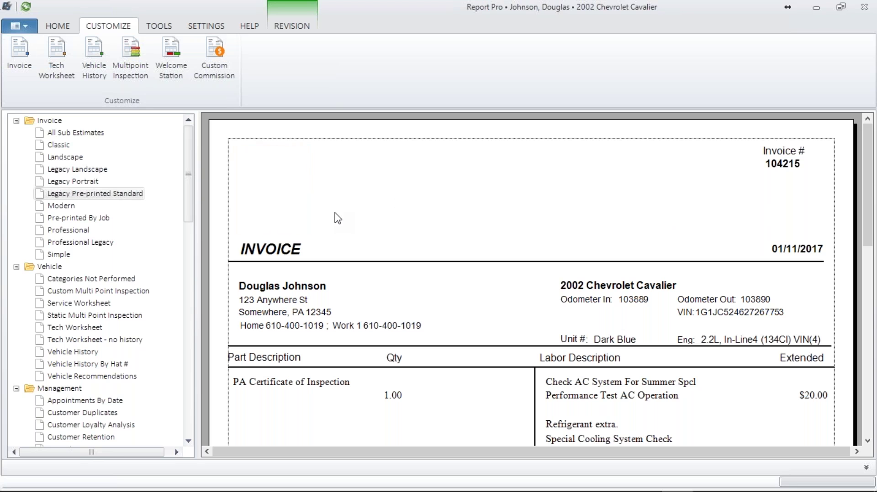
pyautogui.click(75, 207)
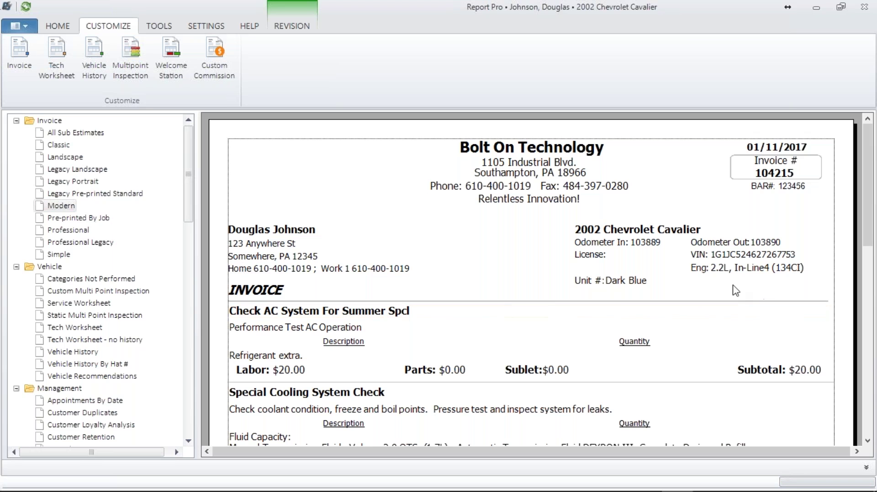
pyautogui.moveTo(868, 236); pyautogui.dragTo(868, 310)
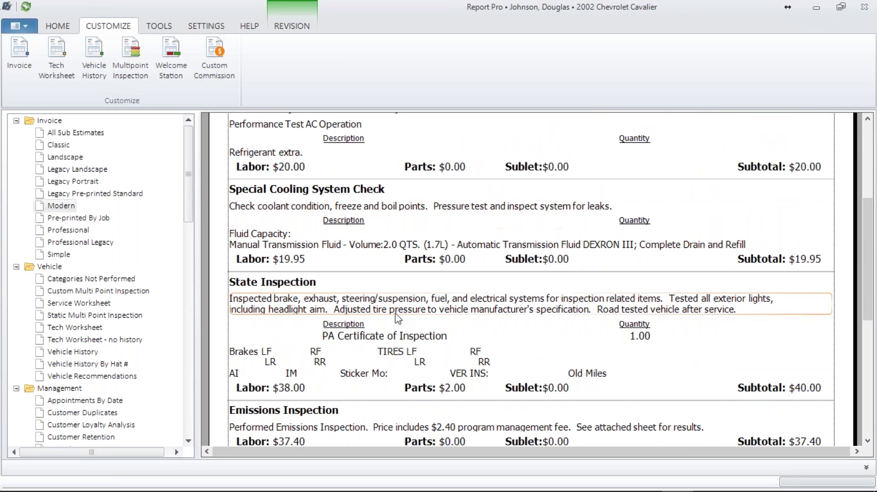
pyautogui.moveTo(873, 306); pyautogui.dragTo(874, 228)
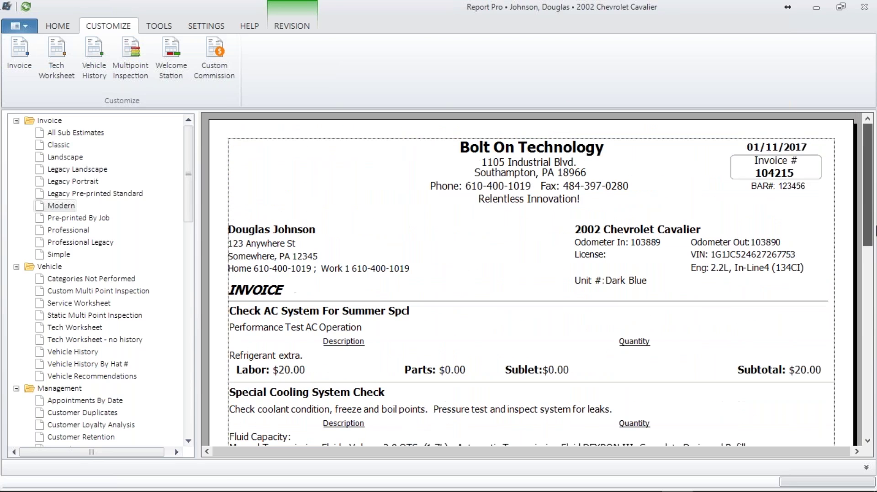
# - Enable the logo in the invoice header customization and look at the sample logo images without choosing one
pyautogui.click(20, 60)
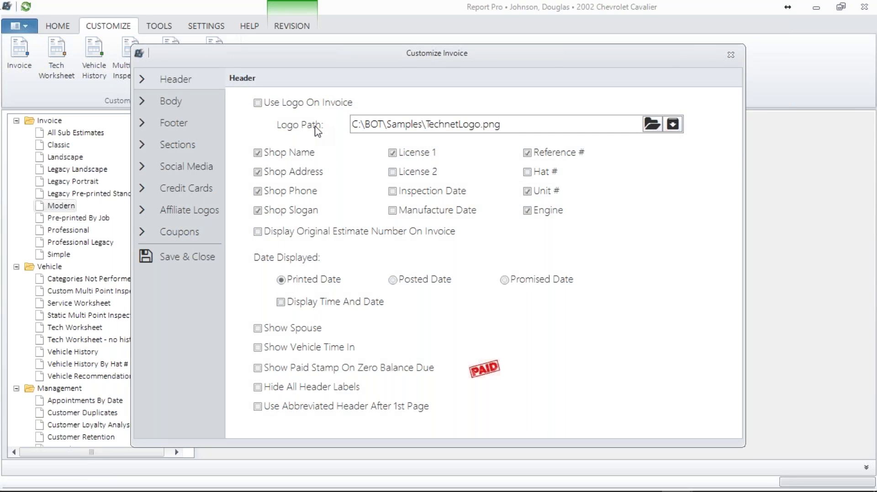
pyautogui.click(258, 103)
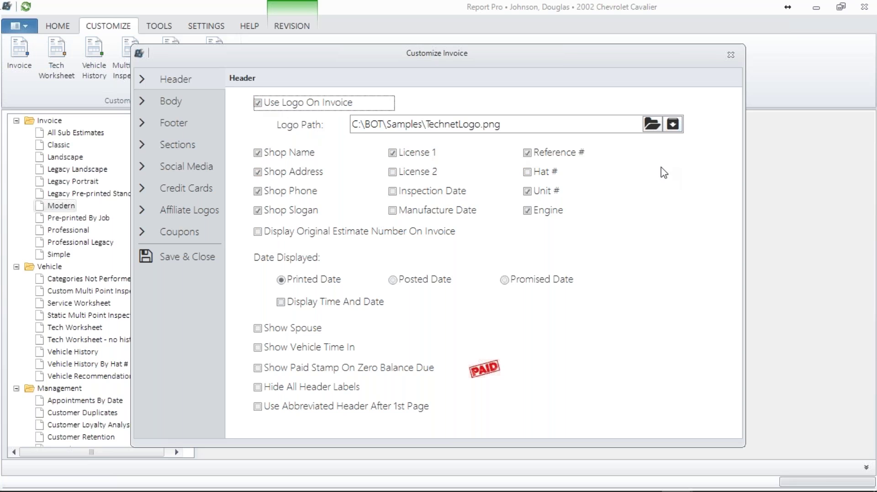
pyautogui.click(653, 124)
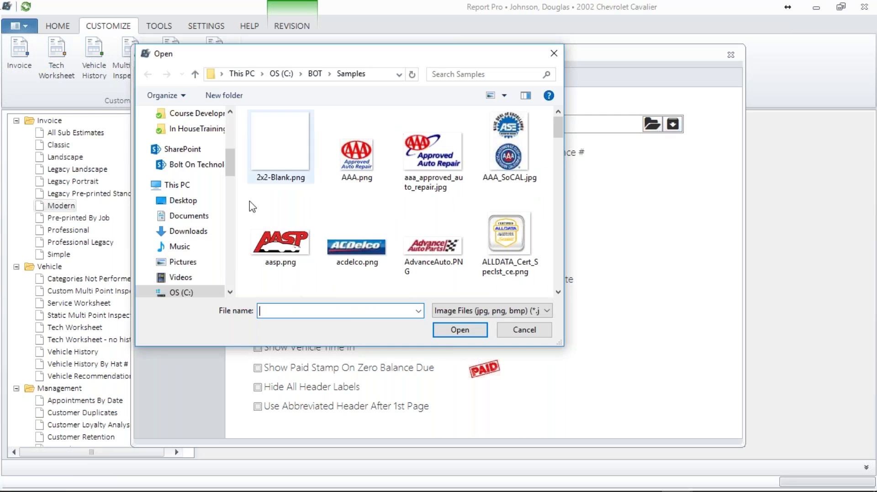
pyautogui.click(523, 329)
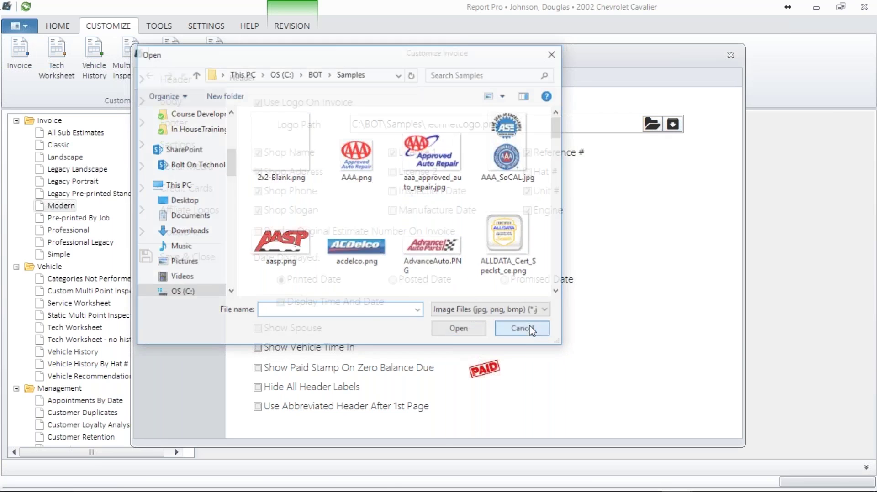
# - Switch to File Explorer, examine the logo images in the C:\BOT\Samples folder and close the window
pyautogui.click(74, 482)
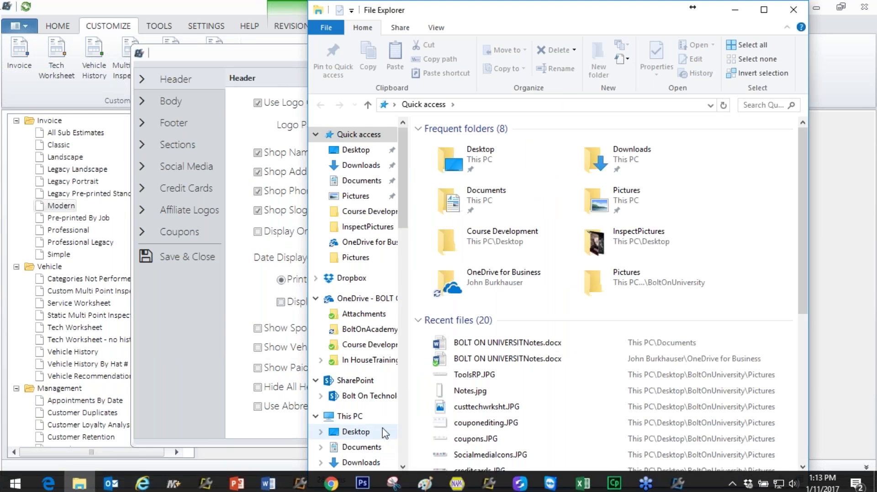
pyautogui.scroll(-3, 347, 314)
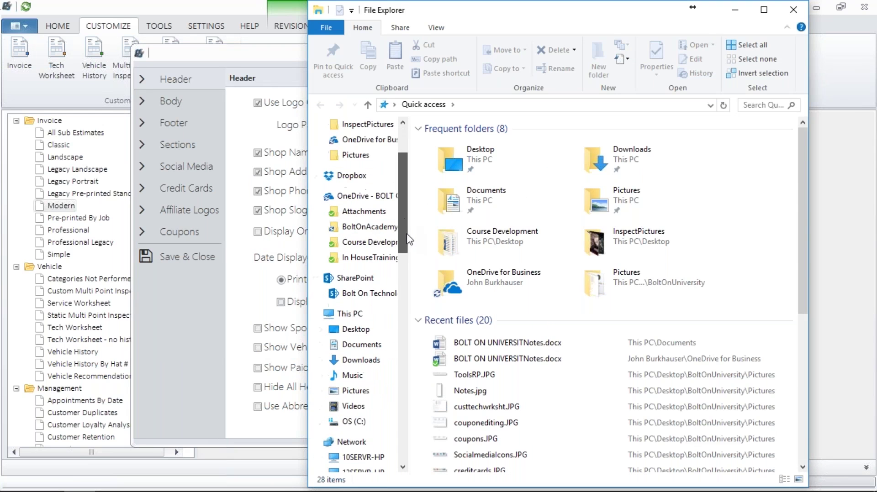
pyautogui.click(349, 421)
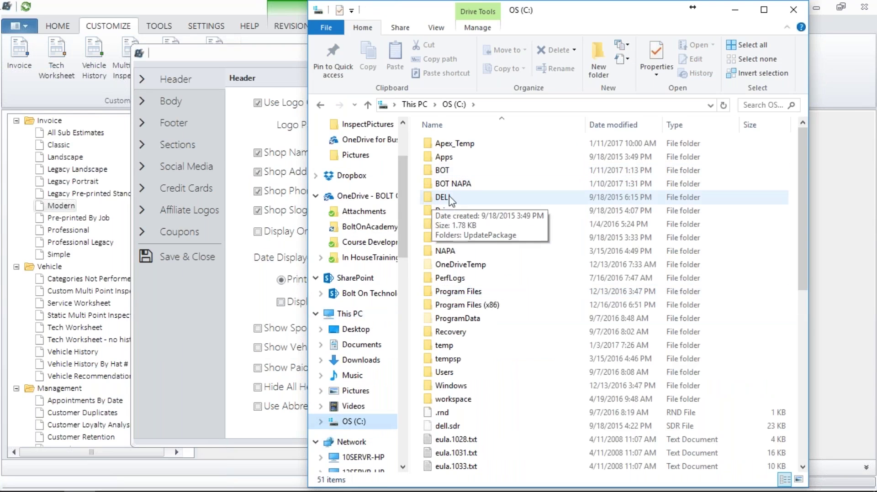
pyautogui.doubleClick(432, 176)
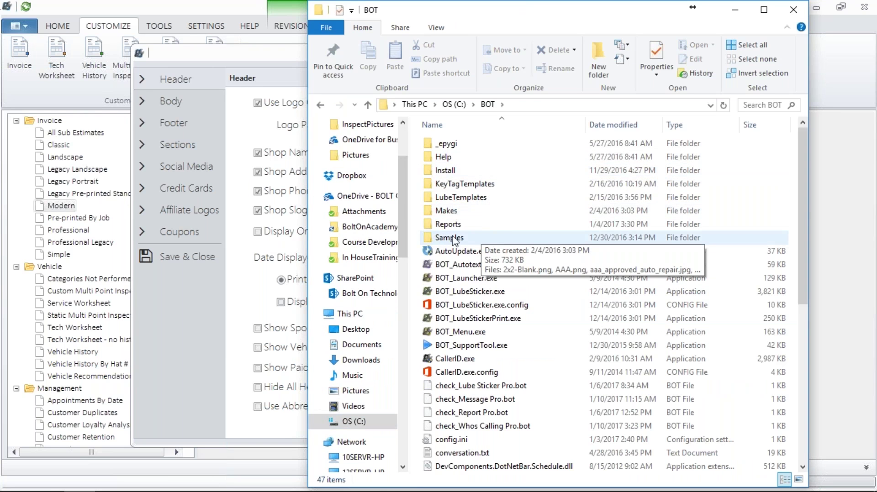
pyautogui.doubleClick(429, 241)
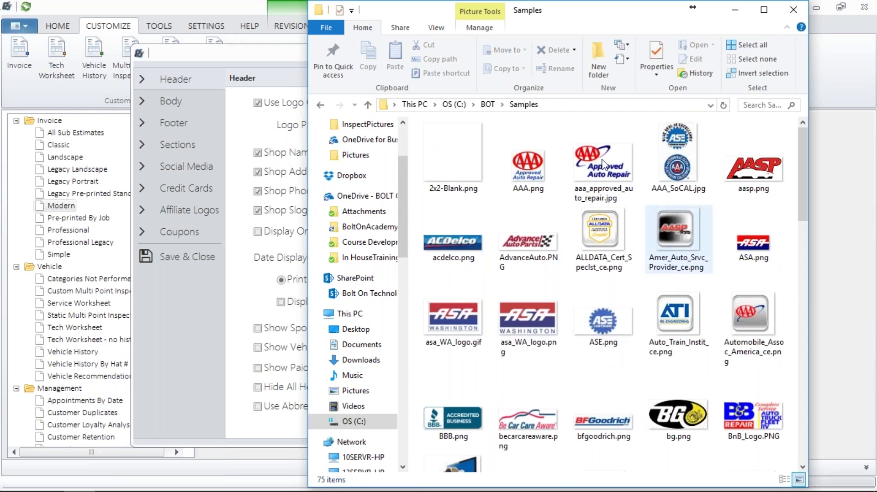
pyautogui.click(793, 9)
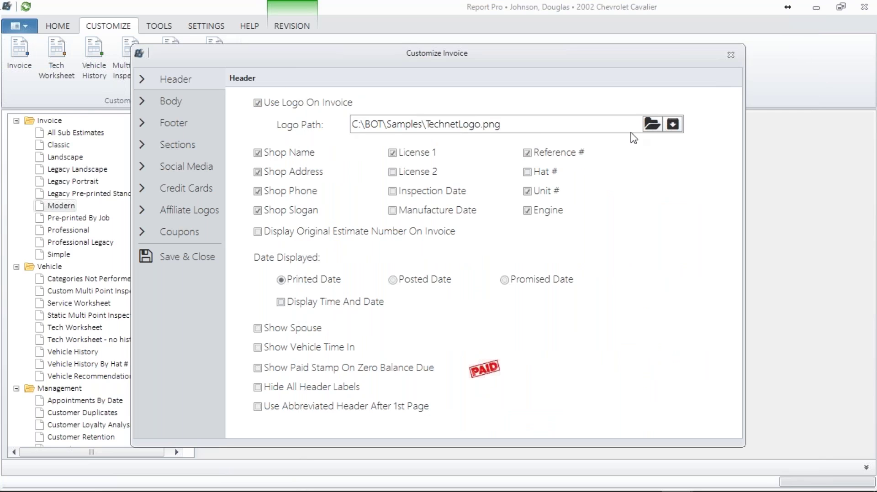
# - Set the invoice logo to BoltOnTechnology.png from the Samples folder
pyautogui.click(651, 125)
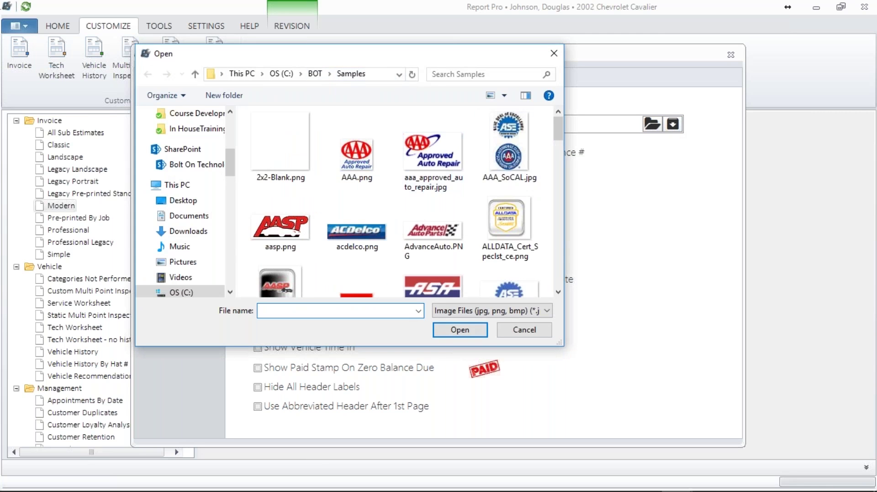
pyautogui.moveTo(561, 135); pyautogui.dragTo(558, 165)
pyautogui.click(506, 248)
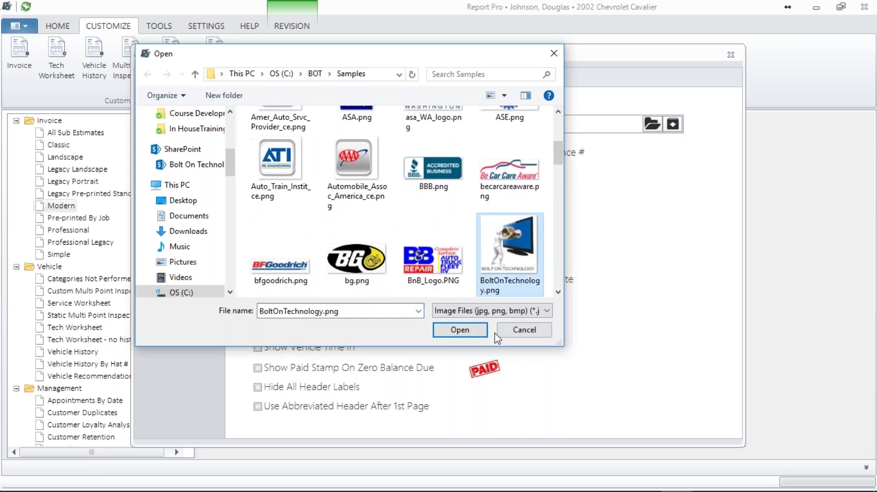
pyautogui.click(465, 334)
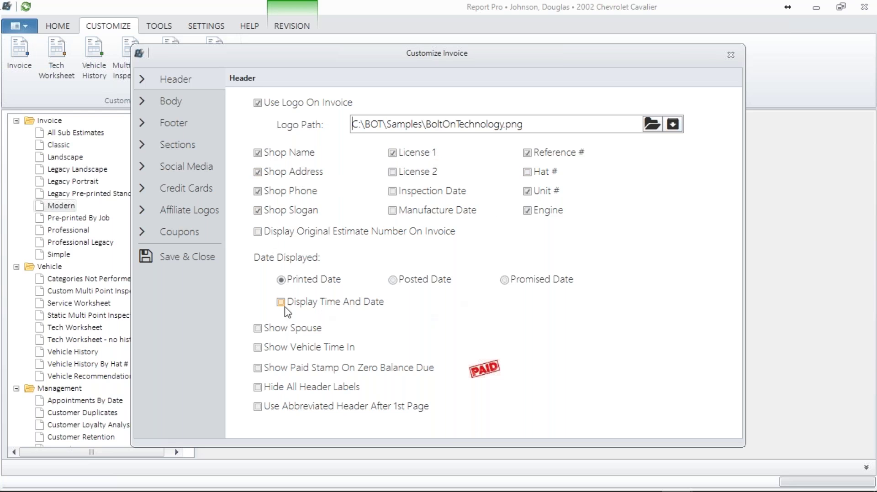
# - Enable the header options for showing the spouse, the paid stamp on zero balance, hidden header labels and an abbreviated header after the first page
pyautogui.click(258, 328)
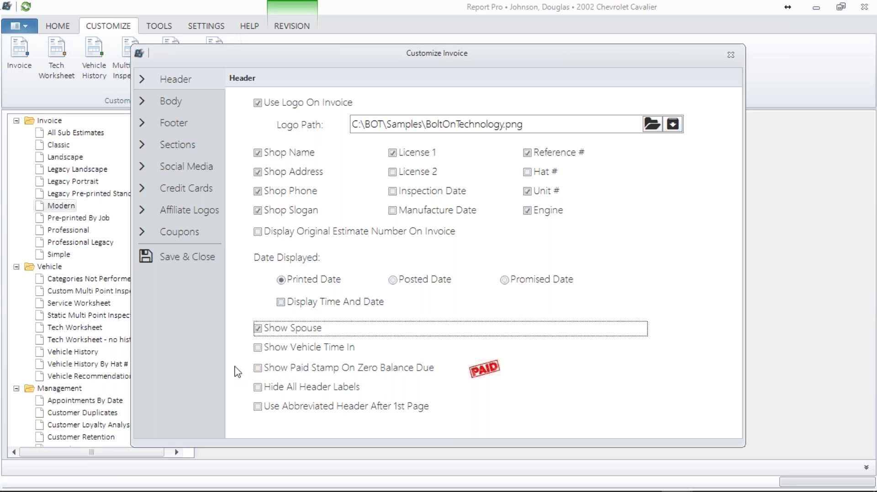
pyautogui.click(258, 369)
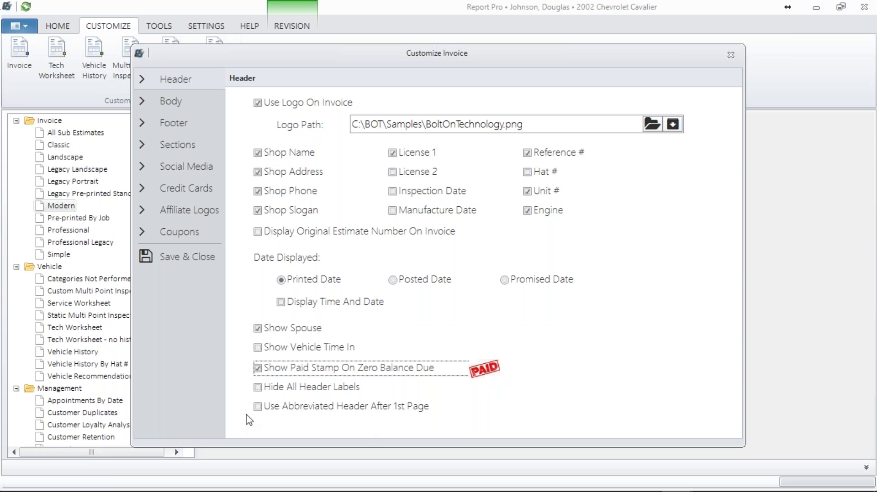
pyautogui.click(258, 408)
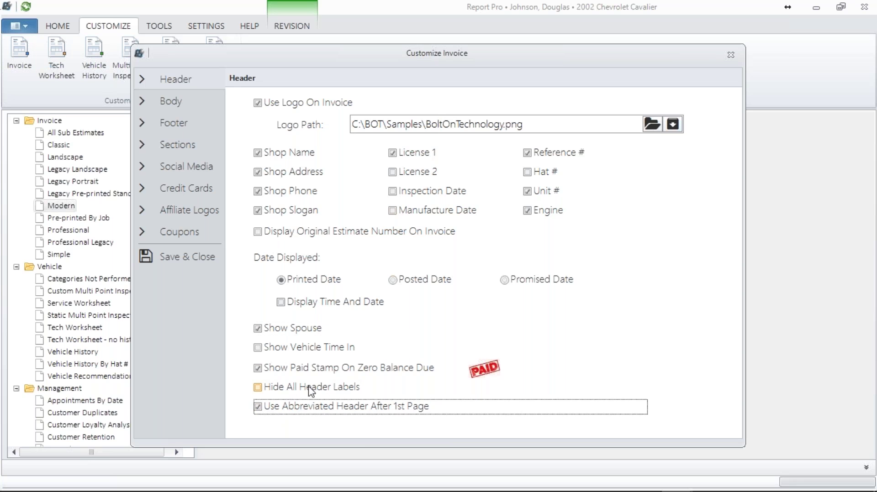
pyautogui.click(258, 389)
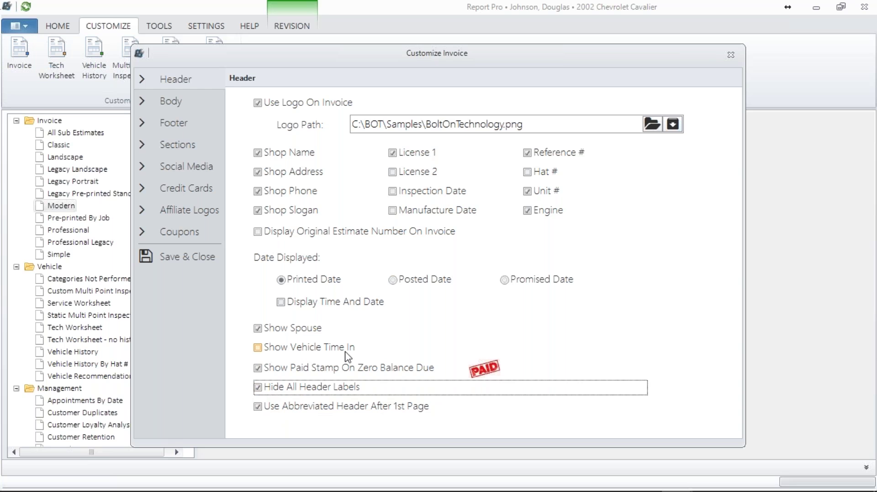
pyautogui.click(868, 191)
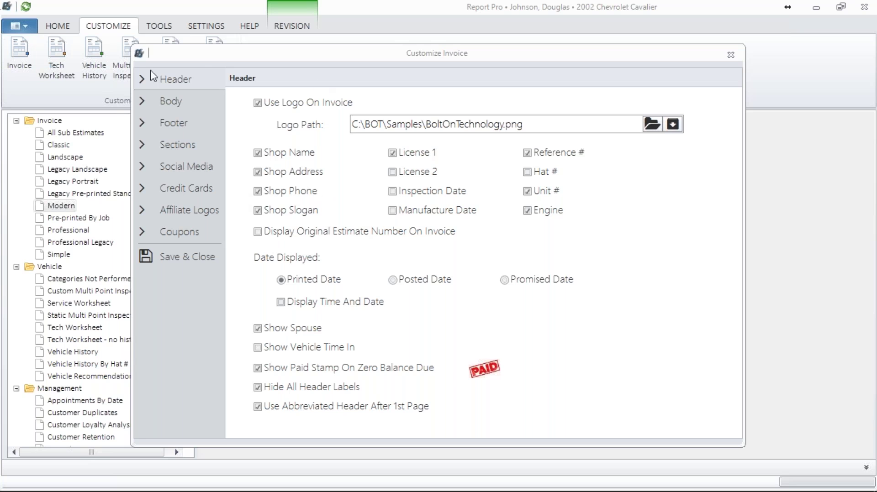
# - Set the invoice body's primary accent color to light blue and its secondary accent color to light gray
pyautogui.click(183, 101)
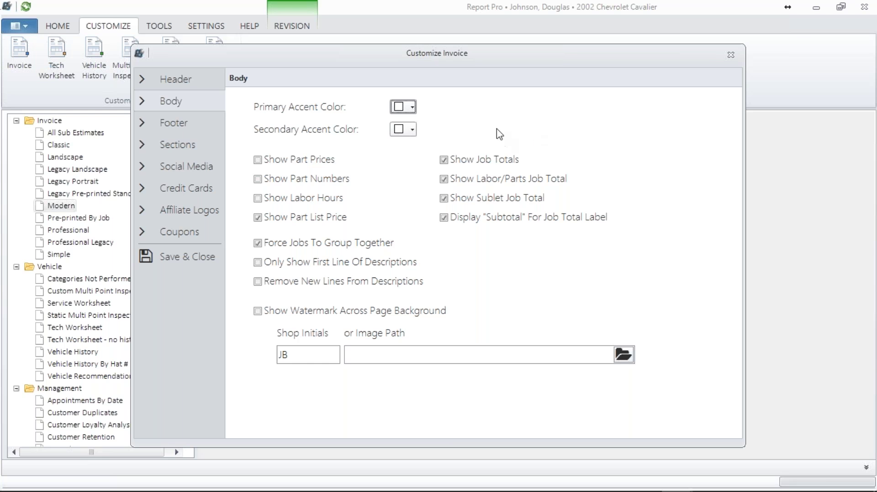
pyautogui.click(412, 106)
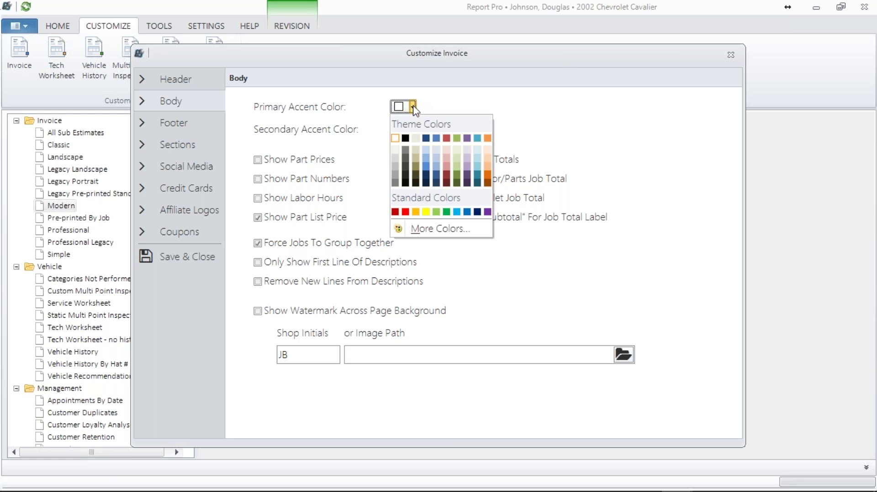
pyautogui.click(435, 152)
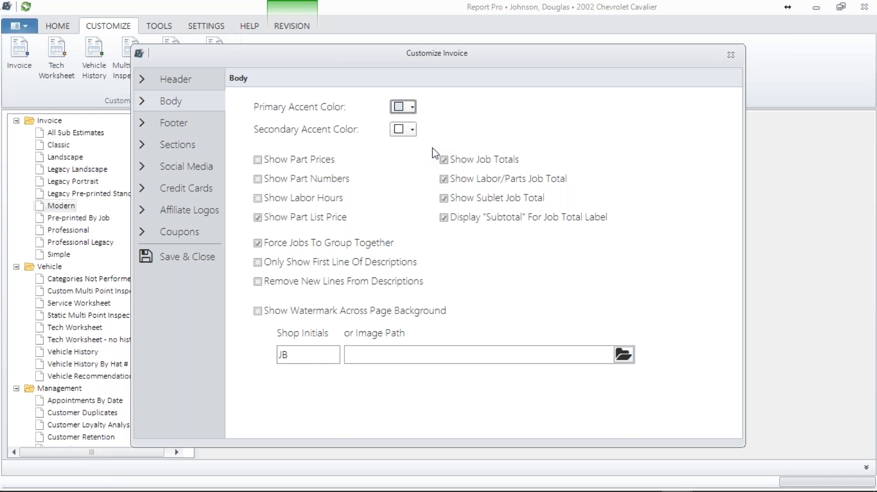
pyautogui.click(413, 130)
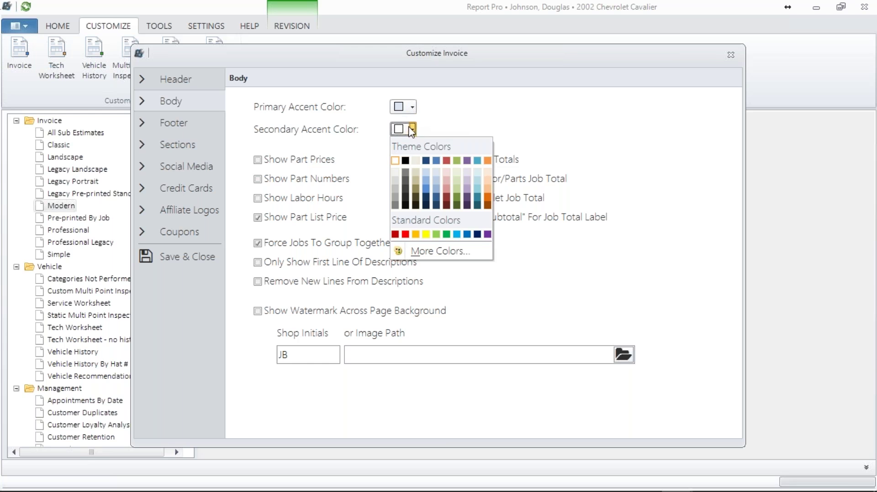
pyautogui.click(399, 173)
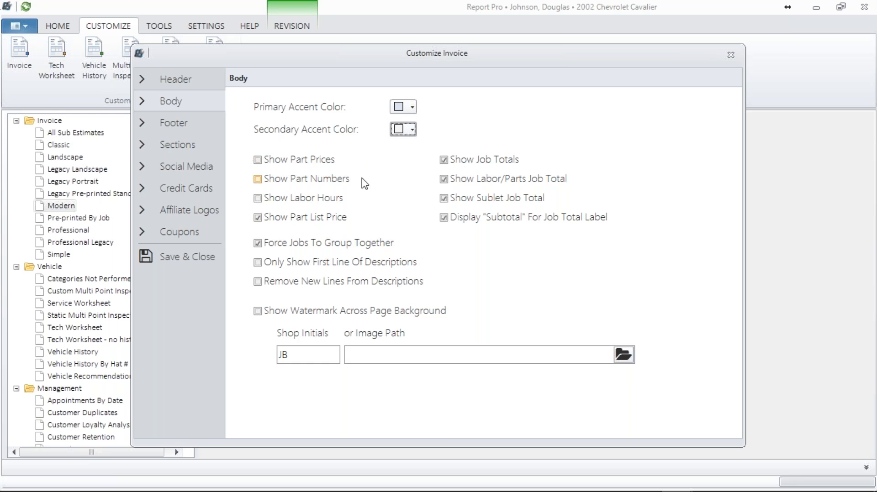
pyautogui.click(258, 198)
pyautogui.click(258, 178)
pyautogui.click(258, 160)
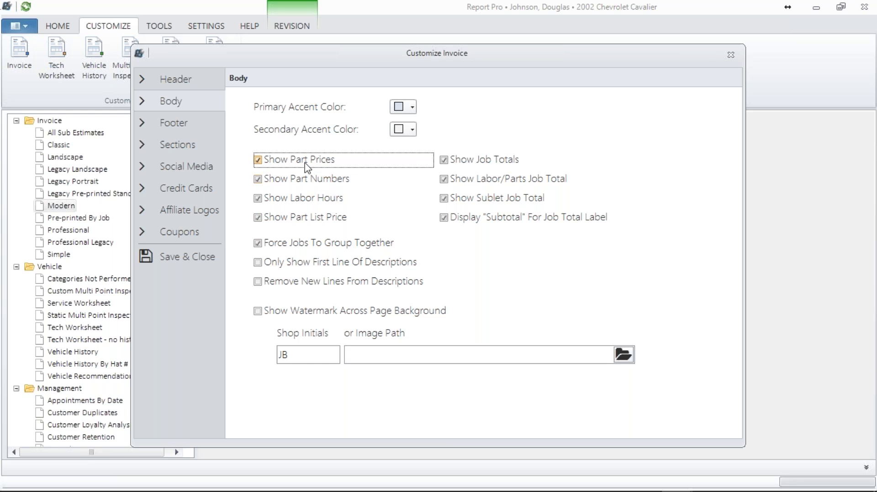
pyautogui.click(258, 160)
pyautogui.click(258, 180)
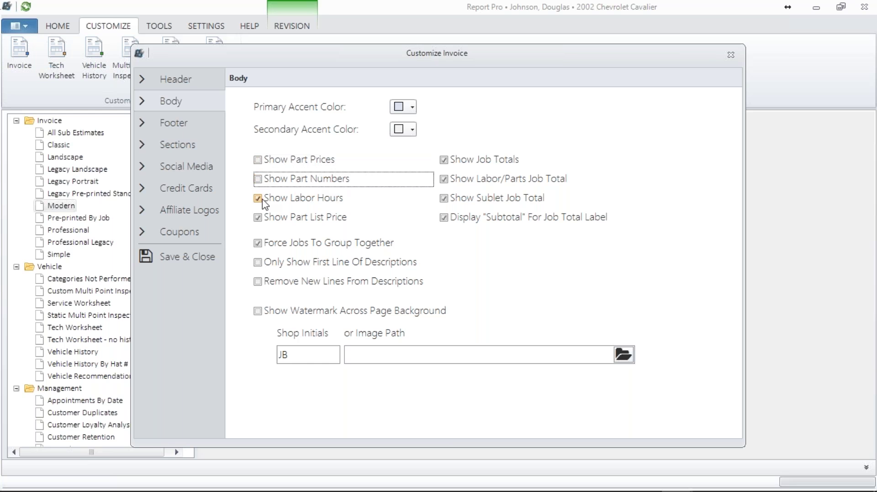
pyautogui.click(263, 199)
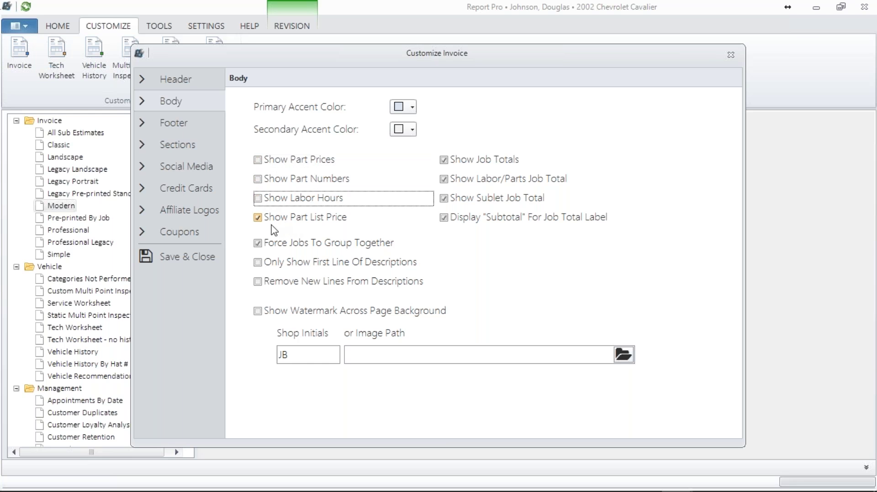
# - Turn off Show Part List Price for the invoice body and try the Only Show First Line Of Descriptions option
pyautogui.click(258, 218)
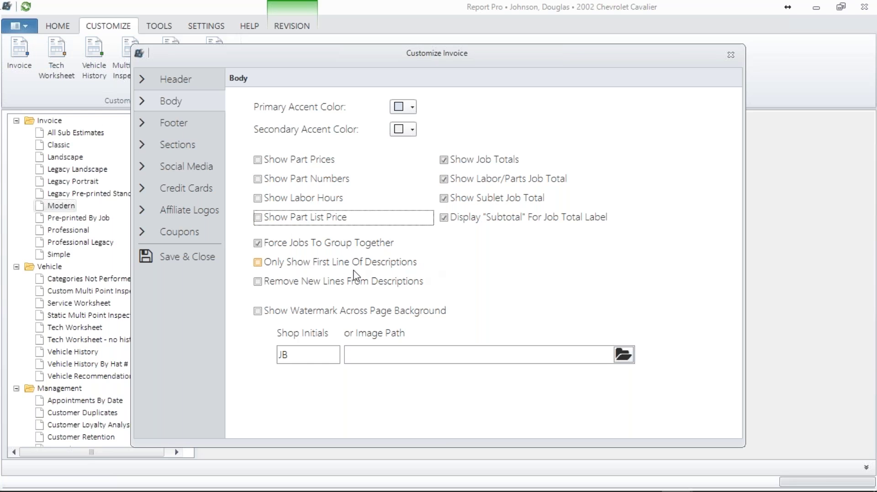
pyautogui.click(260, 265)
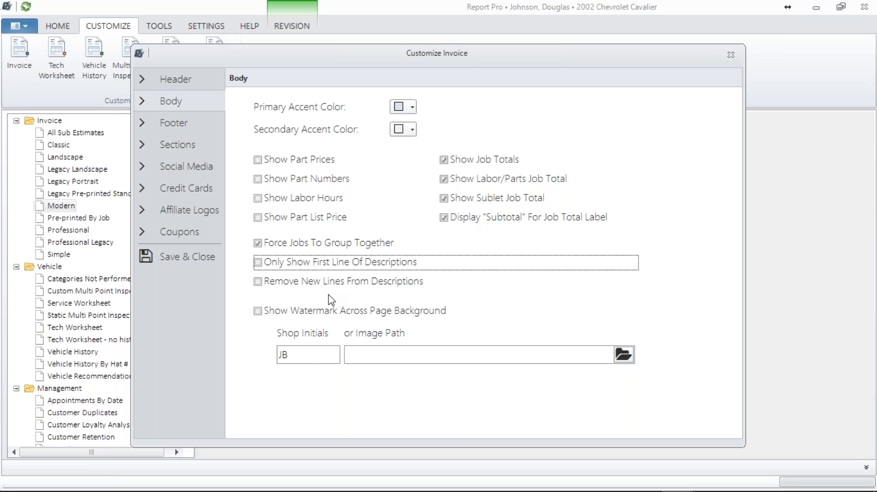
# - Try the invoice body's Remove New Lines From Descriptions option and enable the watermark across the page background
pyautogui.click(258, 283)
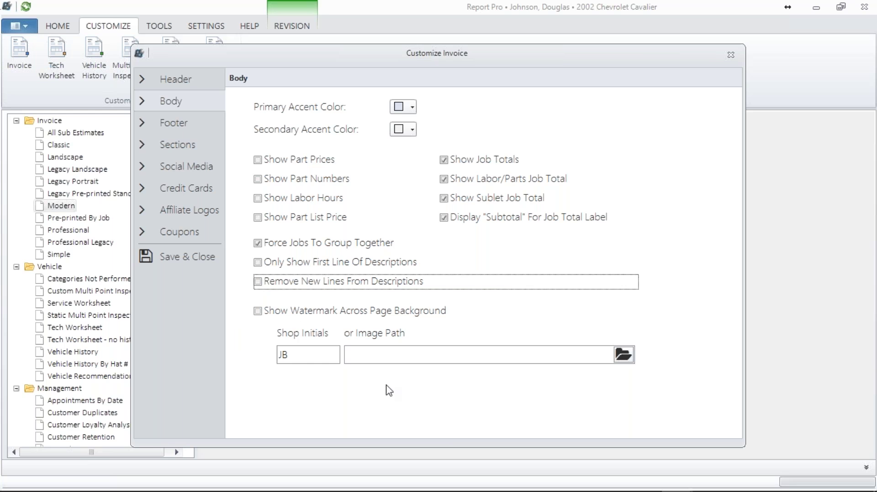
pyautogui.click(262, 313)
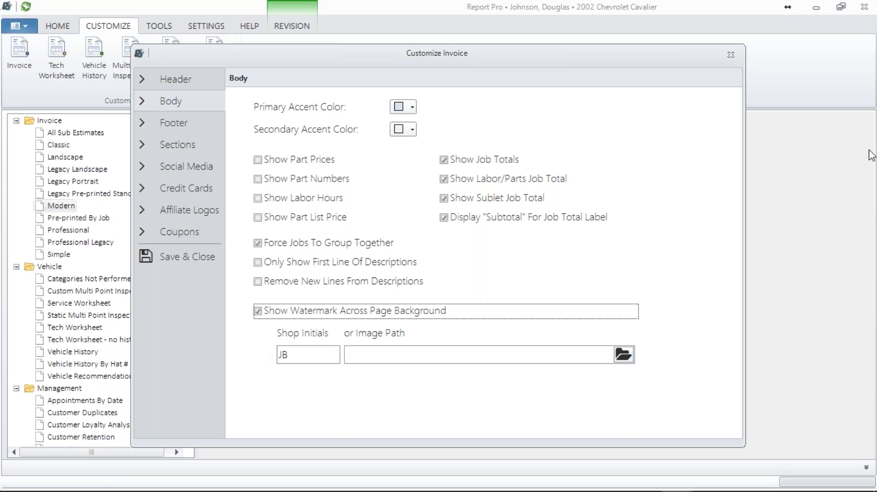
pyautogui.click(867, 177)
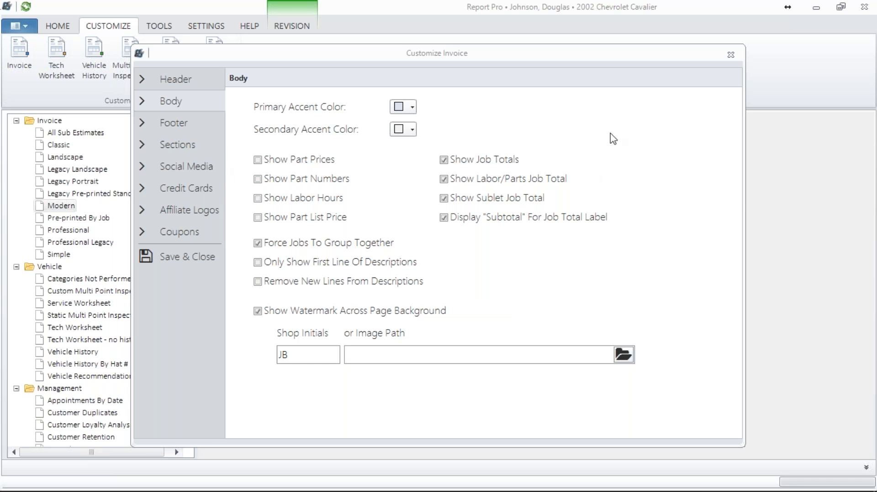
# - Show the shop website in the invoice footer with a QR code for its link, and set its color to red
pyautogui.click(169, 124)
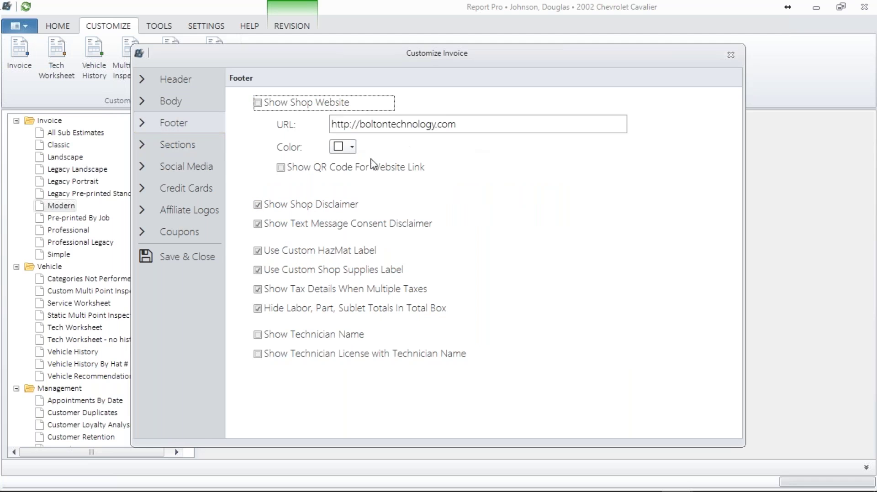
pyautogui.click(258, 102)
pyautogui.click(280, 168)
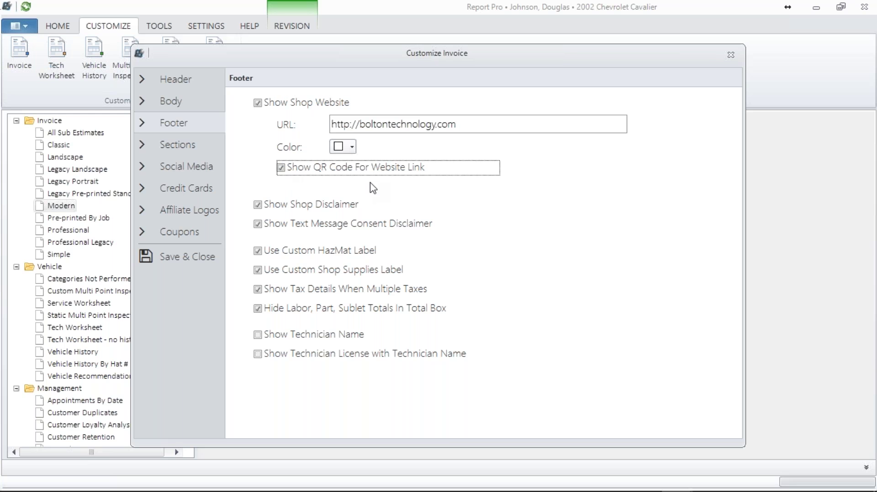
pyautogui.click(353, 147)
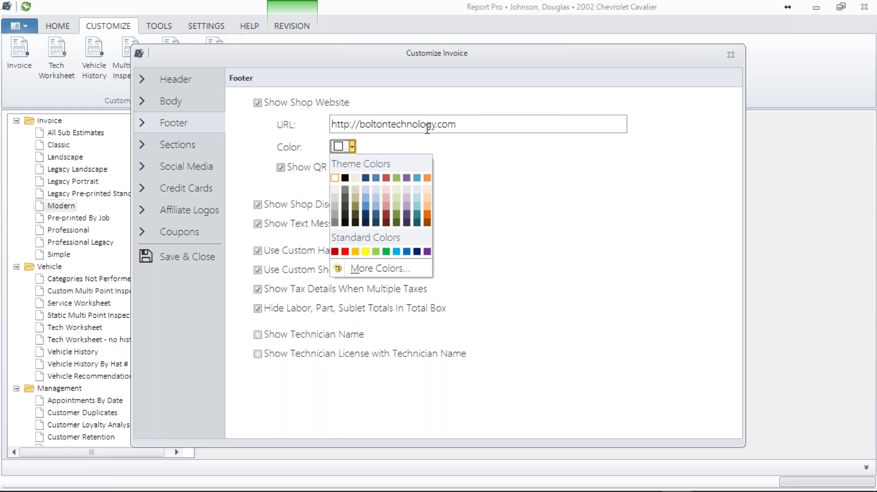
pyautogui.click(375, 200)
pyautogui.click(353, 150)
pyautogui.click(344, 252)
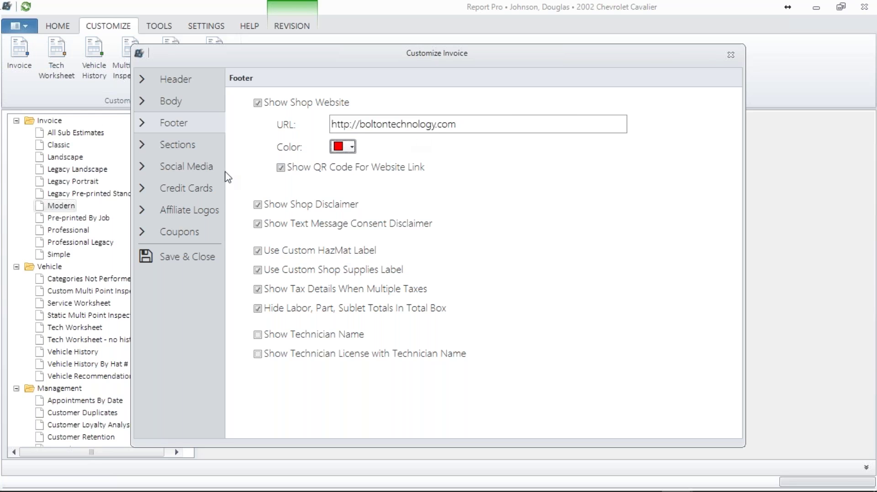
pyautogui.click(257, 222)
pyautogui.click(261, 224)
pyautogui.click(258, 224)
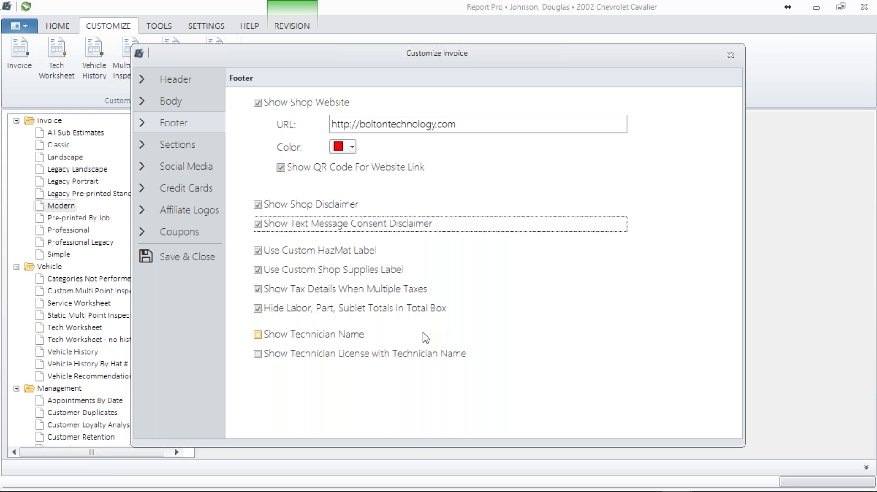
# - Turn off Hide Labor, Part, Sublet Totals In Total Box and turn on Show Technician Name for the invoice footer
pyautogui.click(264, 315)
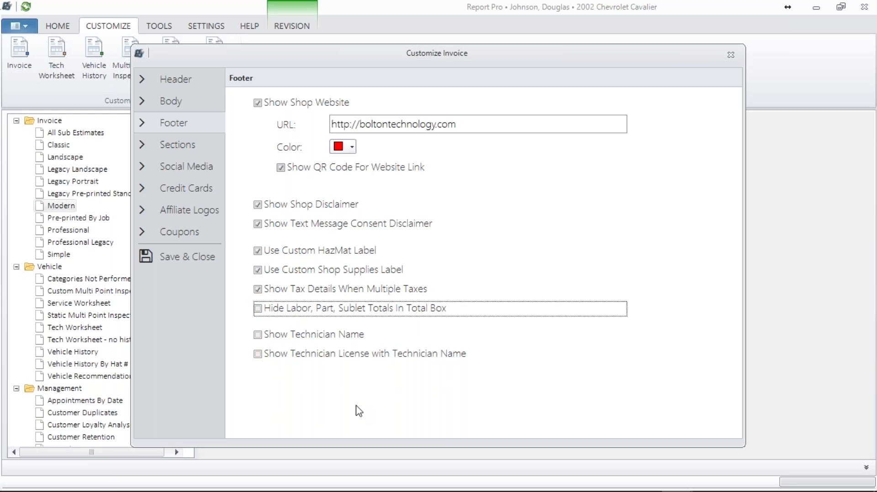
pyautogui.click(258, 335)
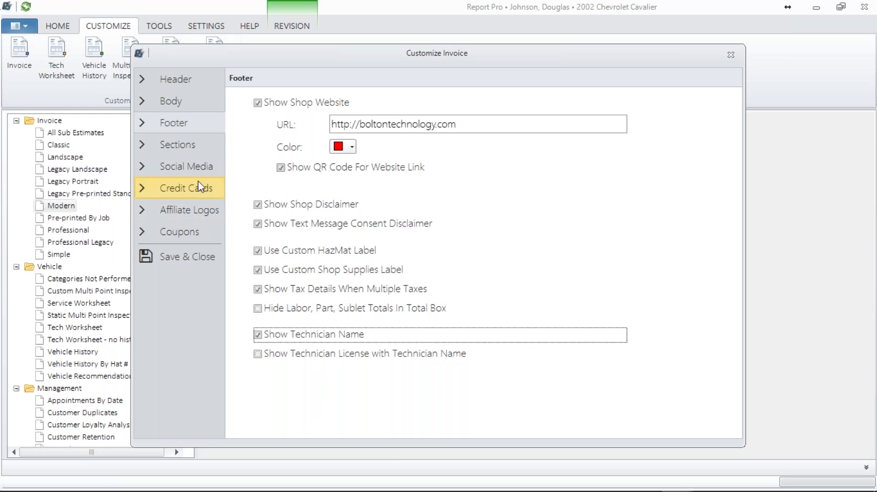
# - Enable Show Recommendations in the invoice's sections settings
pyautogui.click(177, 146)
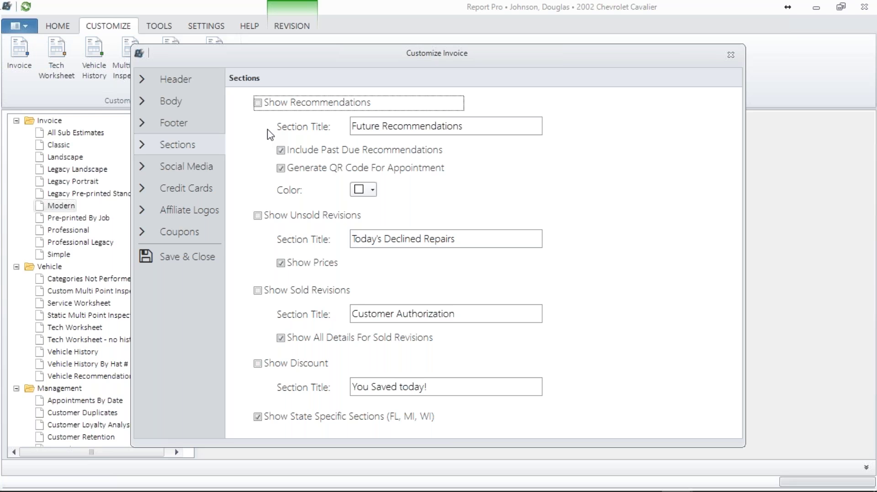
pyautogui.click(258, 103)
# - Try "You Need this stufff" as the title of the recommendations section
pyautogui.moveTo(464, 126); pyautogui.dragTo(335, 124)
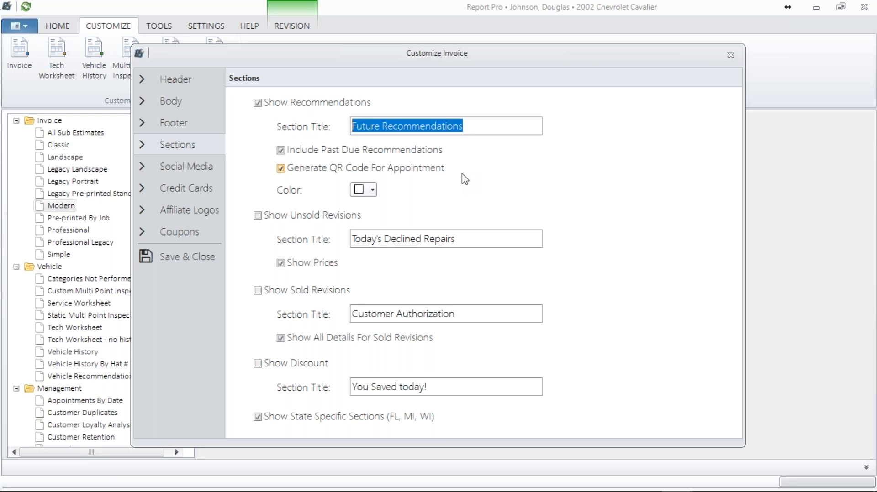
pyautogui.write('Yo')
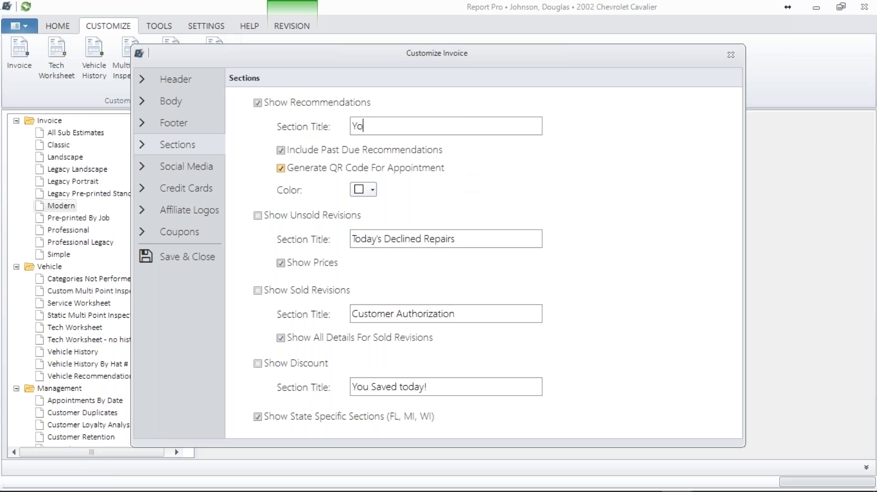
pyautogui.write('u Need this studff')
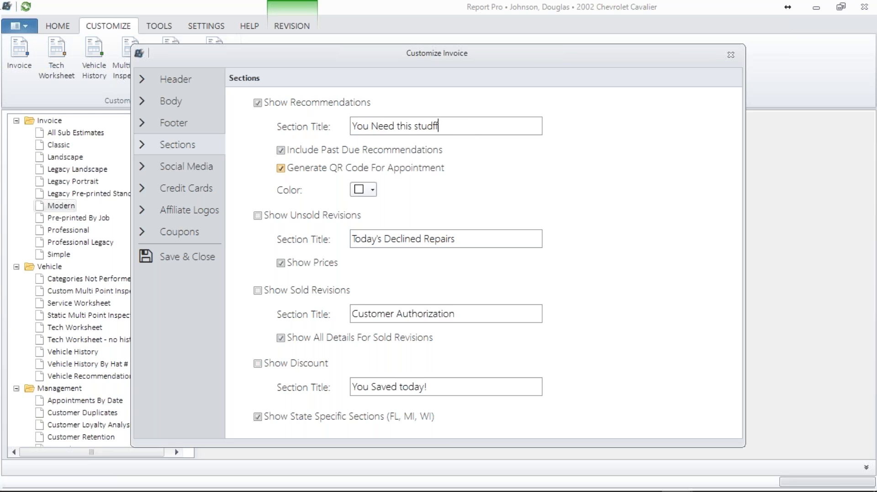
pyautogui.press('BackSpace')
pyautogui.press('BackSpace')
pyautogui.press('BackSpace')
pyautogui.write('fff')
# - Set the recommendations section's title to "Recommendations" and its color to yellow
pyautogui.moveTo(466, 125); pyautogui.dragTo(306, 116)
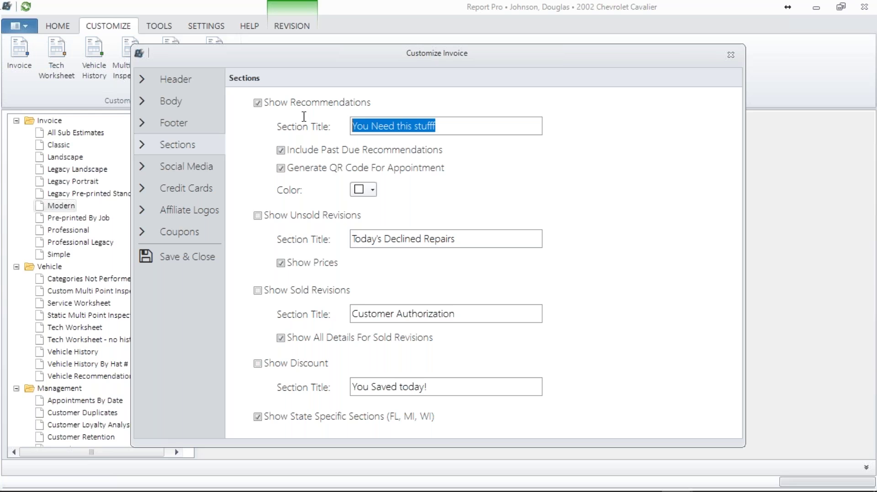
pyautogui.write('REcommendations')
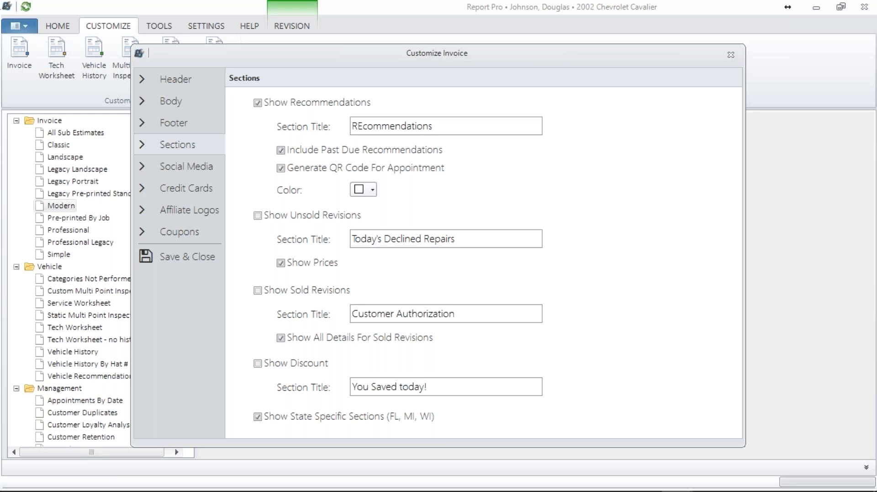
pyautogui.click(363, 126)
pyautogui.press('BackSpace')
pyautogui.write('e')
pyautogui.moveTo(462, 239); pyautogui.dragTo(269, 232)
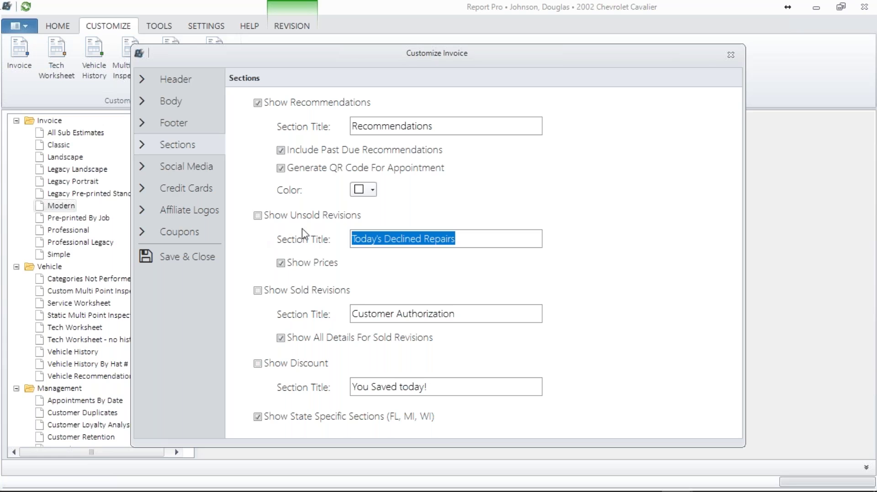
pyautogui.click(373, 189)
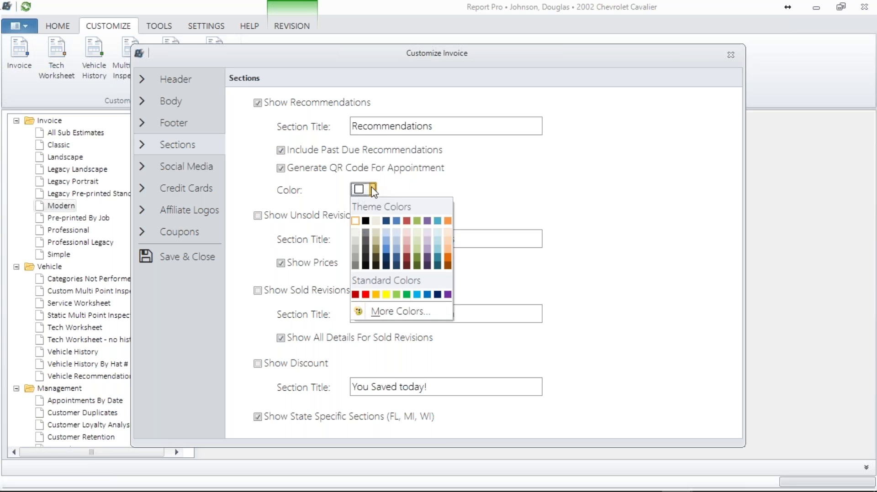
pyautogui.click(388, 295)
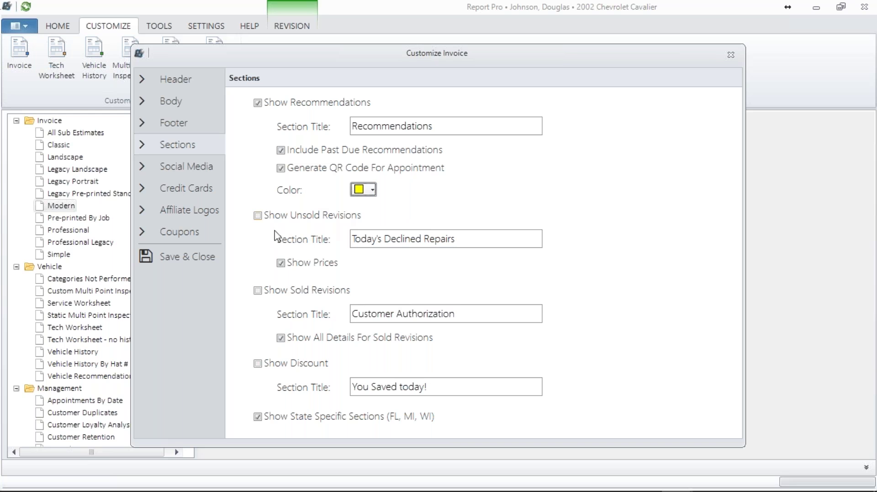
# - Enable the unsold revisions, sold revisions and discount sections on the invoice
pyautogui.click(258, 215)
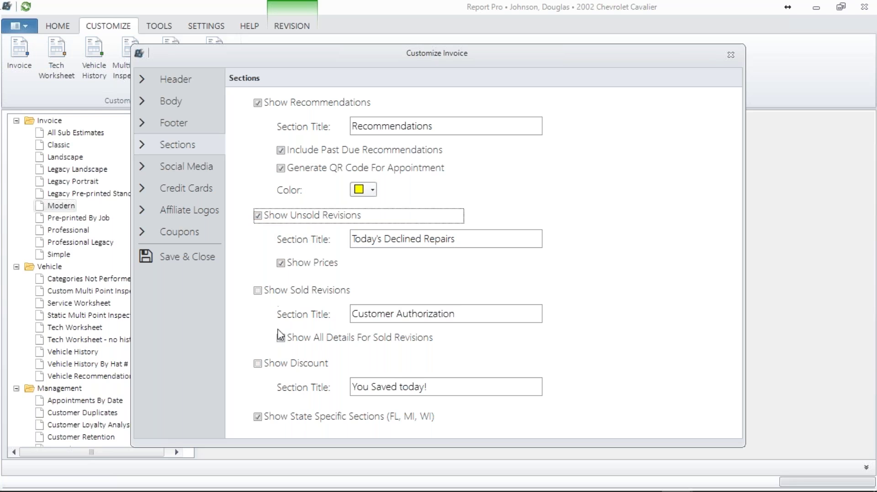
pyautogui.click(257, 291)
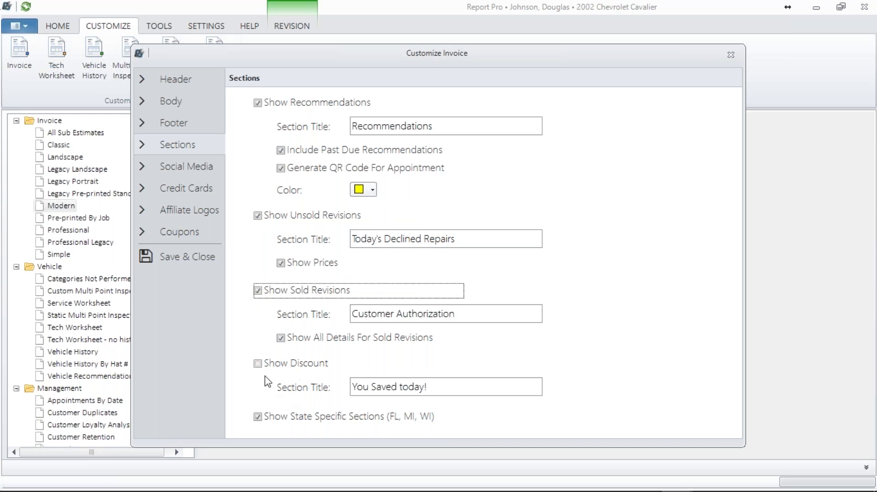
pyautogui.click(258, 363)
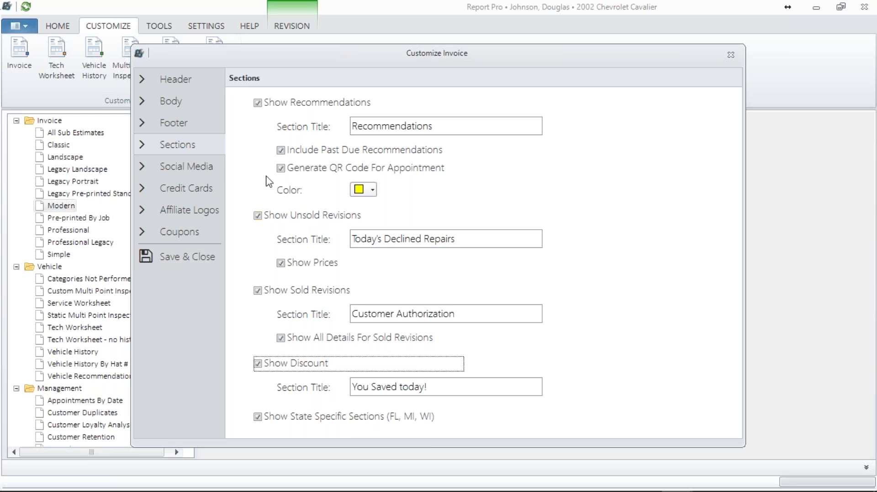
# - Enable the Facebook and YouTube links in the invoice's social media settings, keeping their existing URLs
pyautogui.click(182, 167)
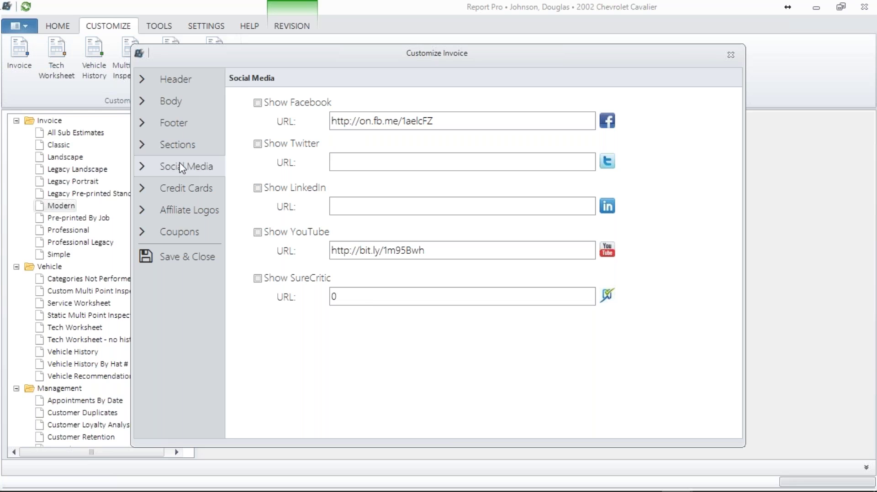
pyautogui.moveTo(467, 121); pyautogui.dragTo(303, 113)
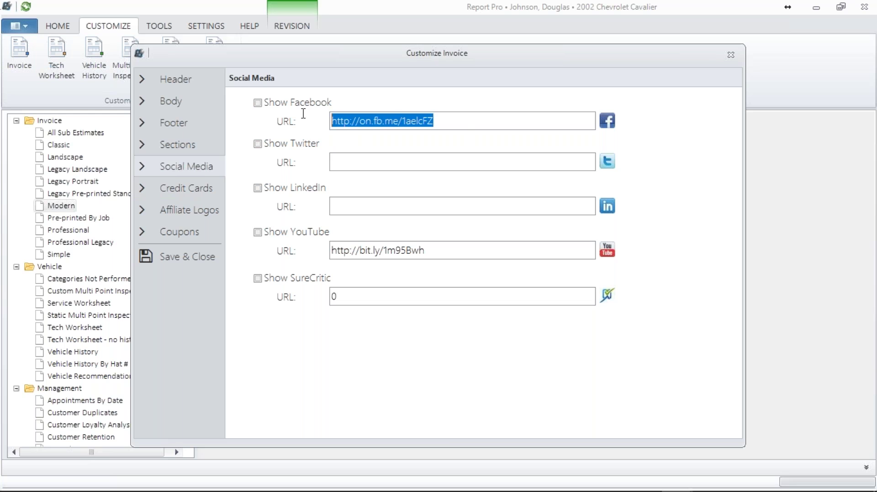
pyautogui.click(259, 104)
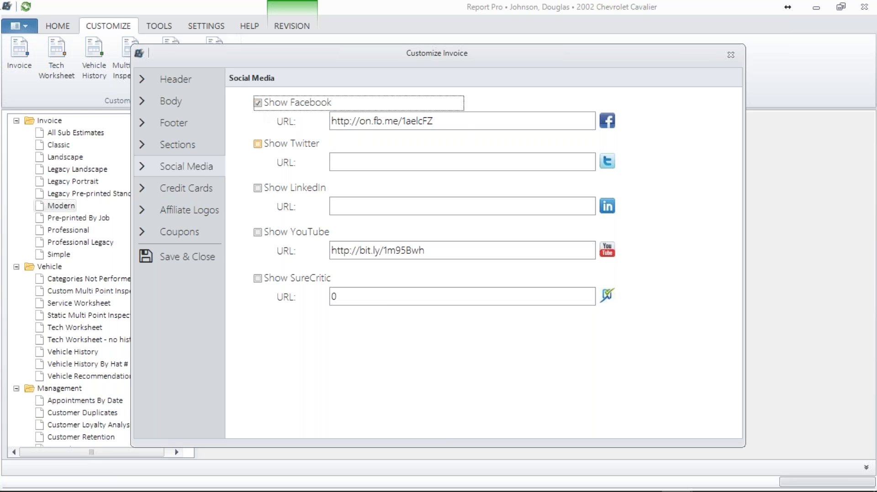
pyautogui.click(415, 165)
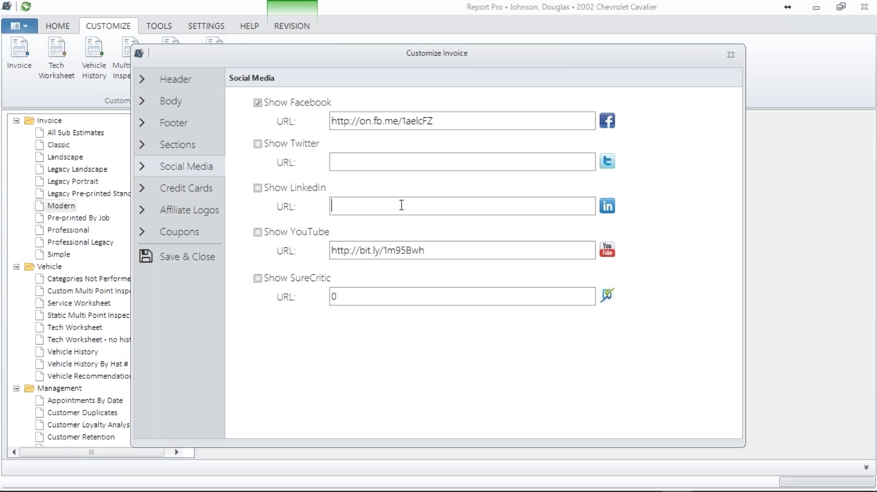
pyautogui.moveTo(427, 250); pyautogui.dragTo(309, 250)
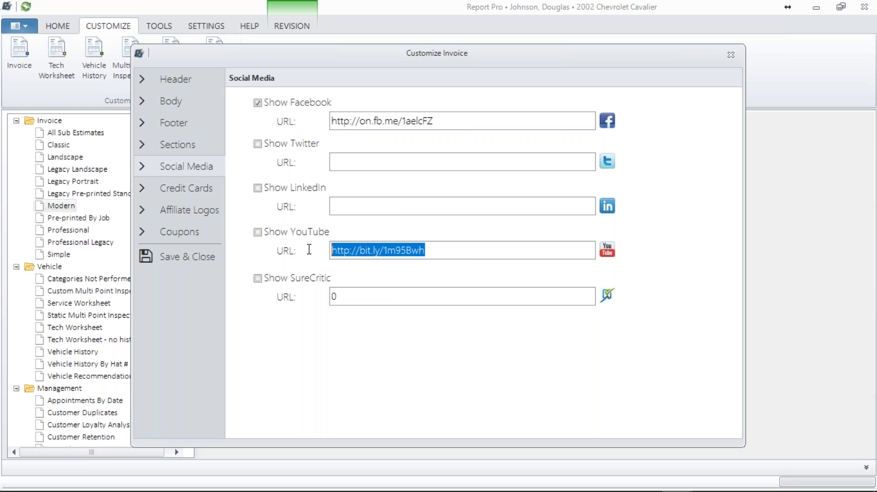
pyautogui.click(269, 230)
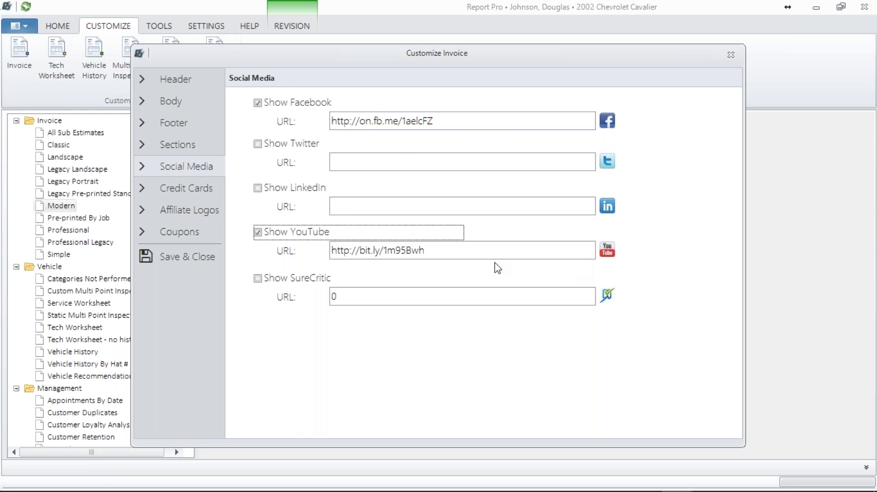
# - Show the Visa and MasterCard logos on the invoice, and turn Discover and American Express on and back off
pyautogui.click(207, 193)
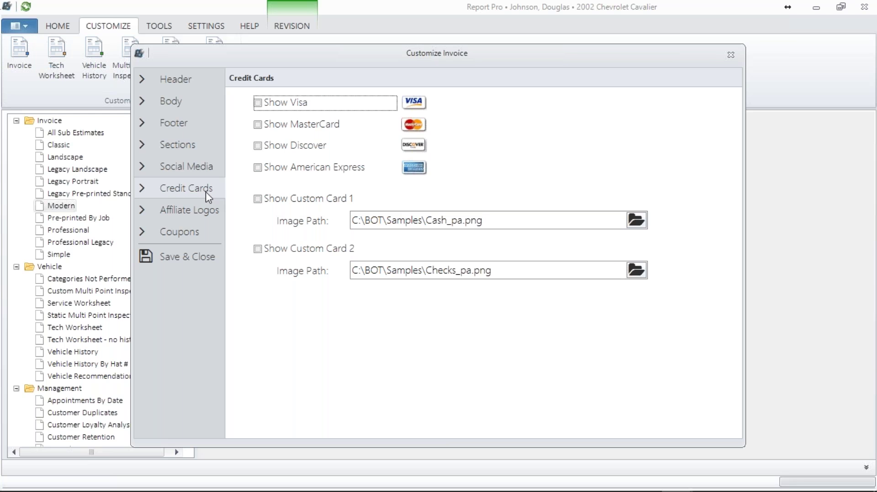
pyautogui.click(259, 103)
pyautogui.click(258, 124)
pyautogui.click(259, 146)
pyautogui.click(258, 168)
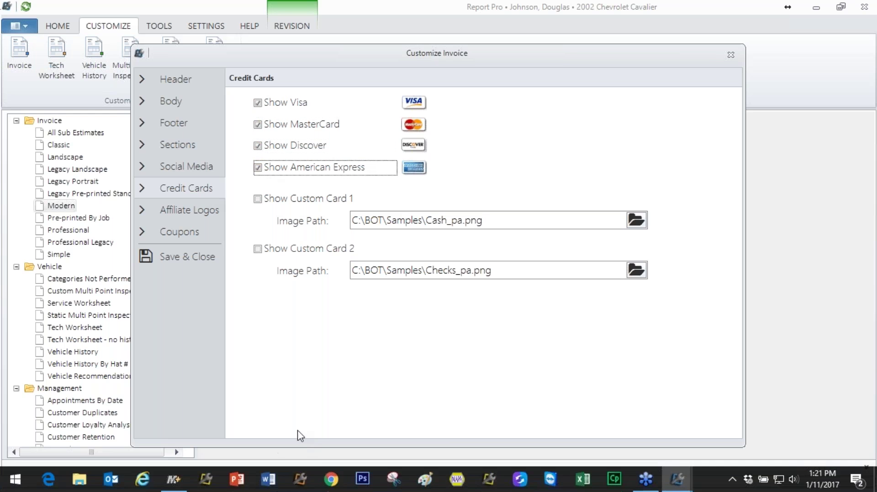
pyautogui.click(258, 168)
pyautogui.click(258, 146)
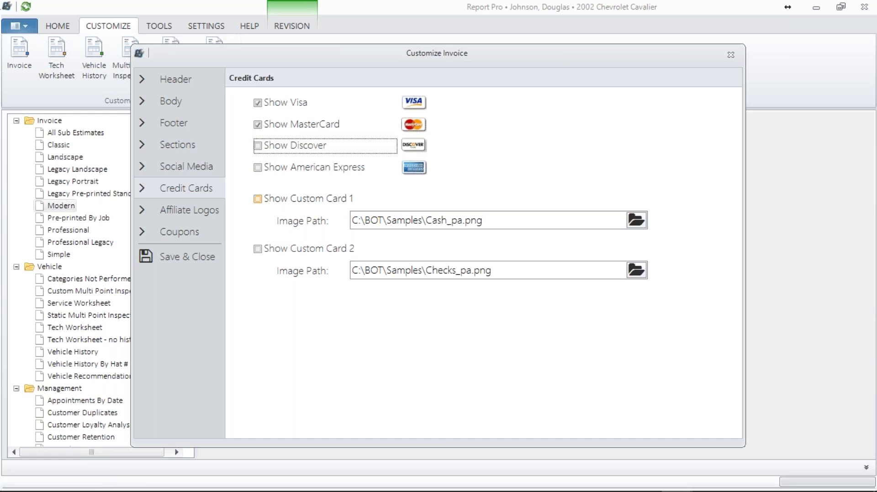
# - Enable Custom Card 1 on the invoice and set its image to Cash_pa.png from the Samples folder
pyautogui.click(257, 200)
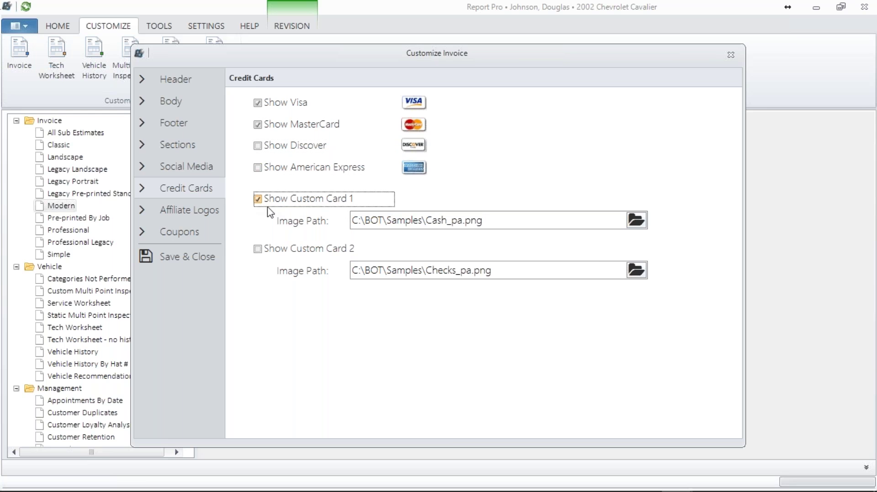
pyautogui.click(631, 223)
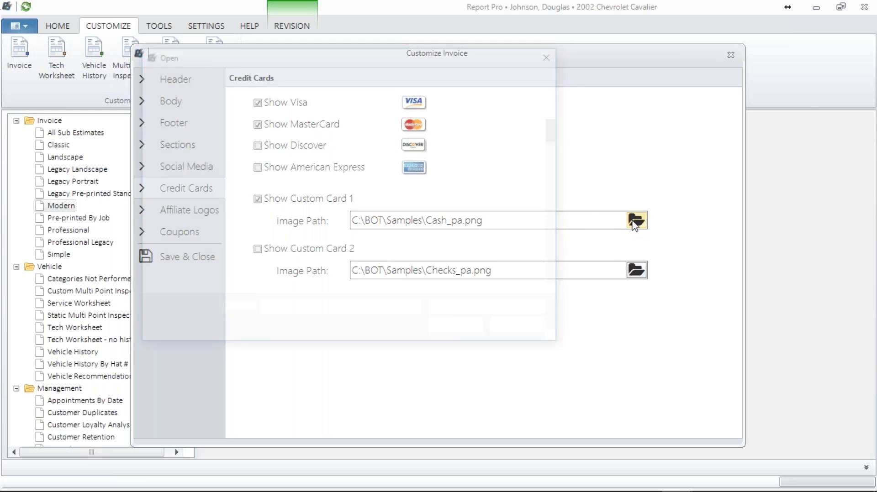
pyautogui.moveTo(561, 142); pyautogui.dragTo(548, 186)
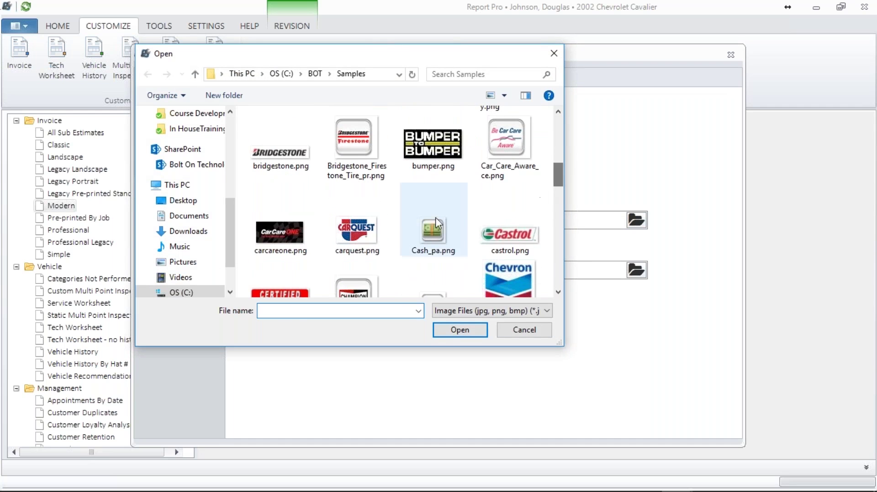
pyautogui.click(434, 229)
pyautogui.click(448, 333)
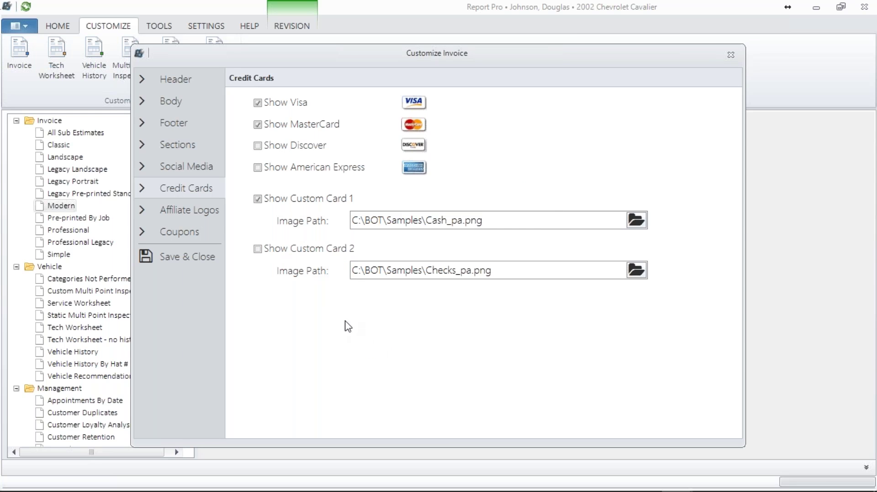
# - Show affiliate logos 1, 2 and 3 on the invoice, leaving logos 4 and 5 off, and save the customization
pyautogui.click(208, 210)
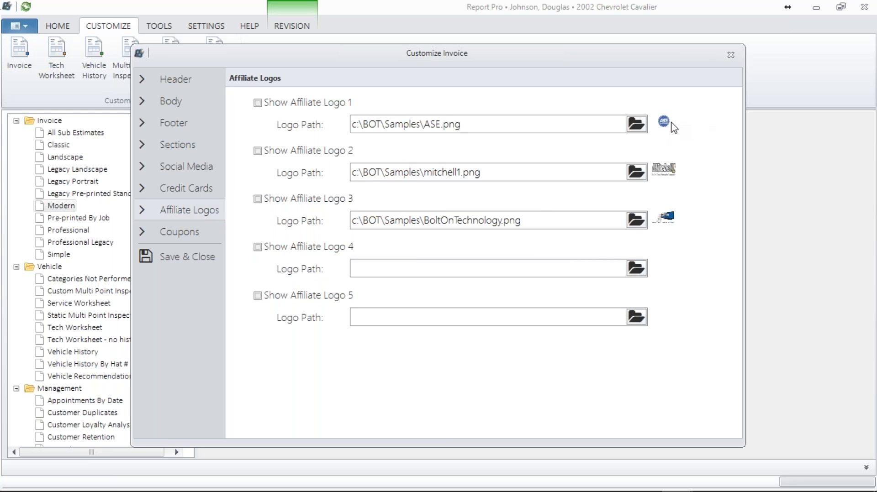
pyautogui.click(260, 104)
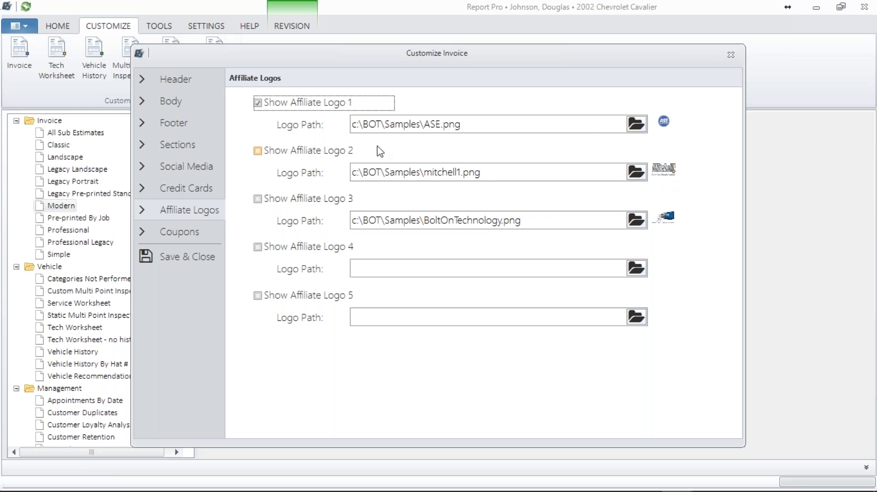
pyautogui.click(262, 155)
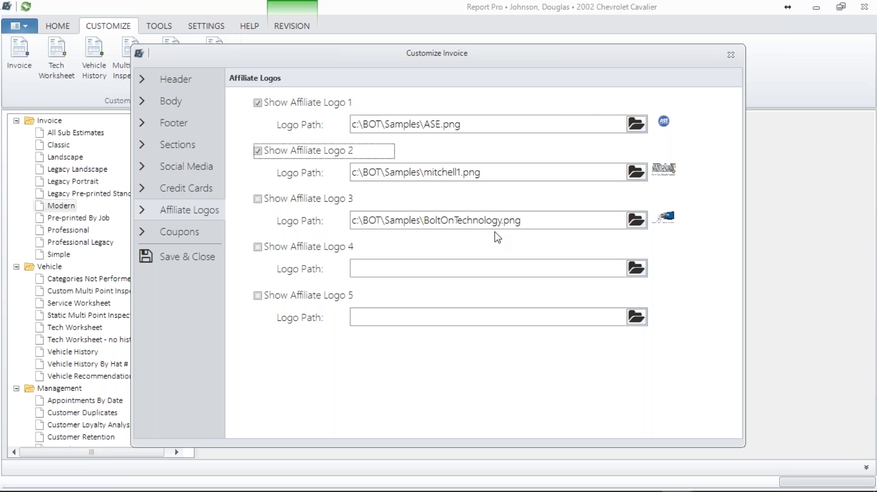
pyautogui.click(260, 202)
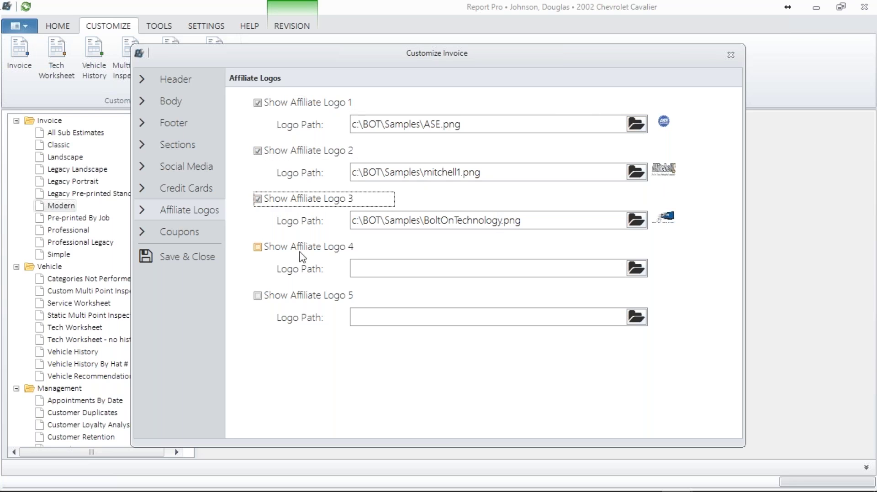
pyautogui.click(396, 270)
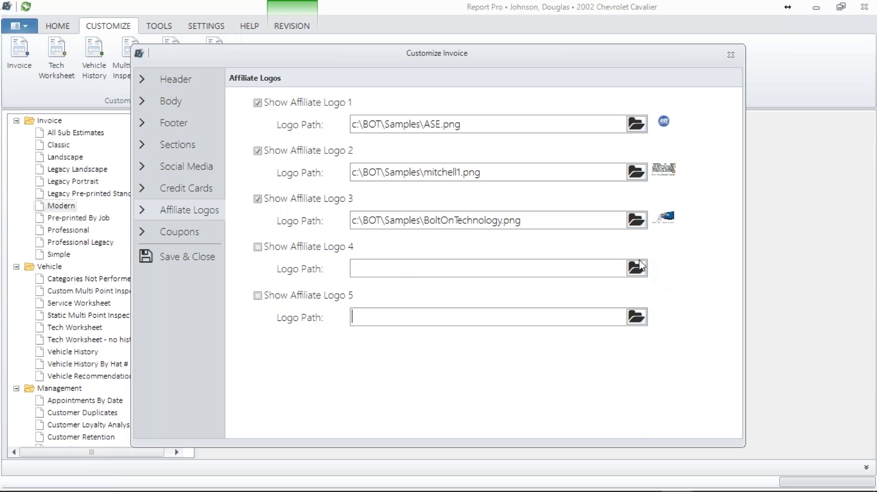
pyautogui.click(446, 265)
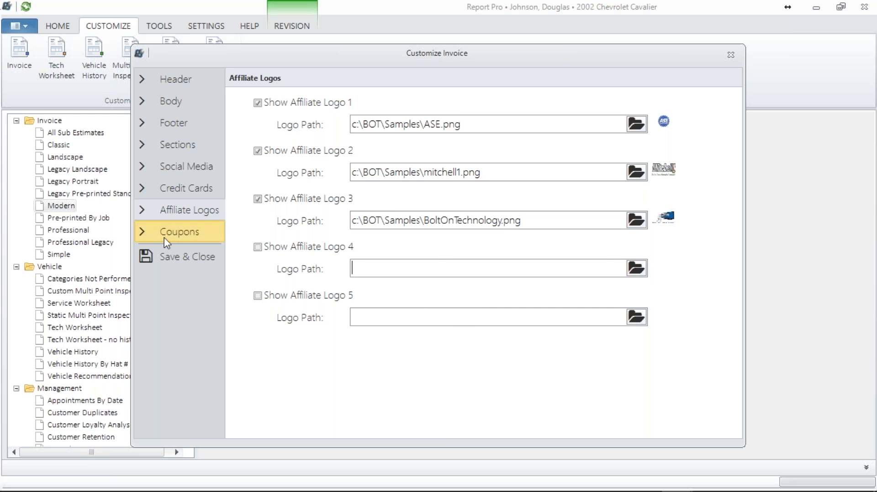
pyautogui.click(191, 264)
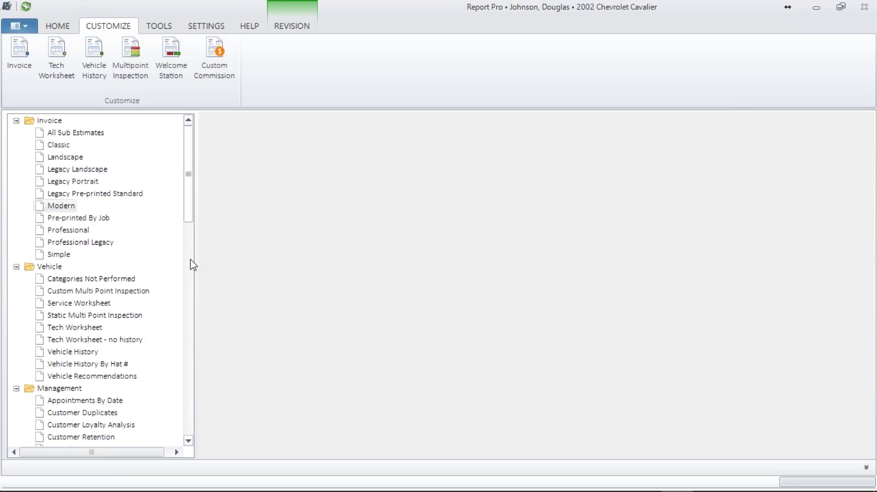
# - Open the Modern invoice, reload it, and review its first page from the header down to the footer links
pyautogui.doubleClick(68, 206)
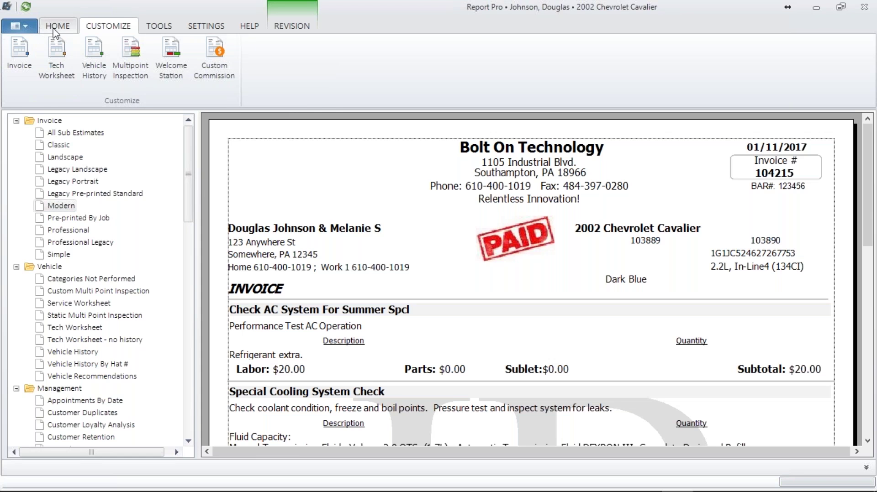
pyautogui.click(55, 28)
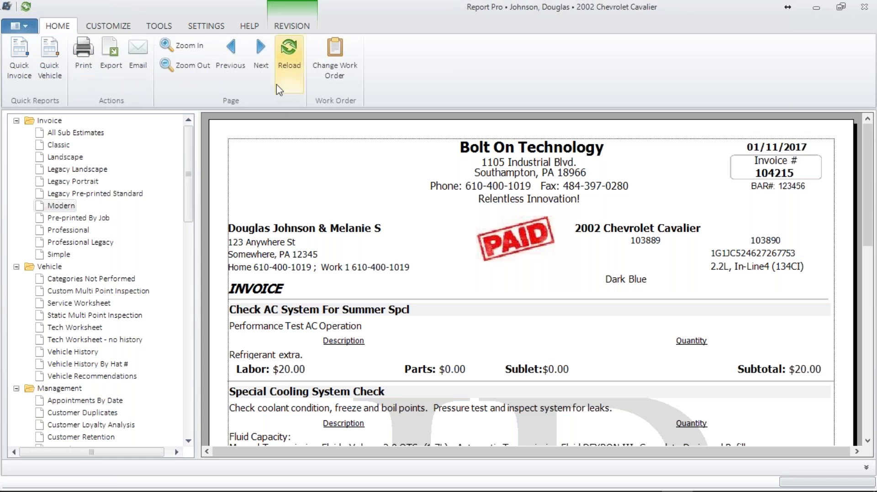
pyautogui.click(289, 52)
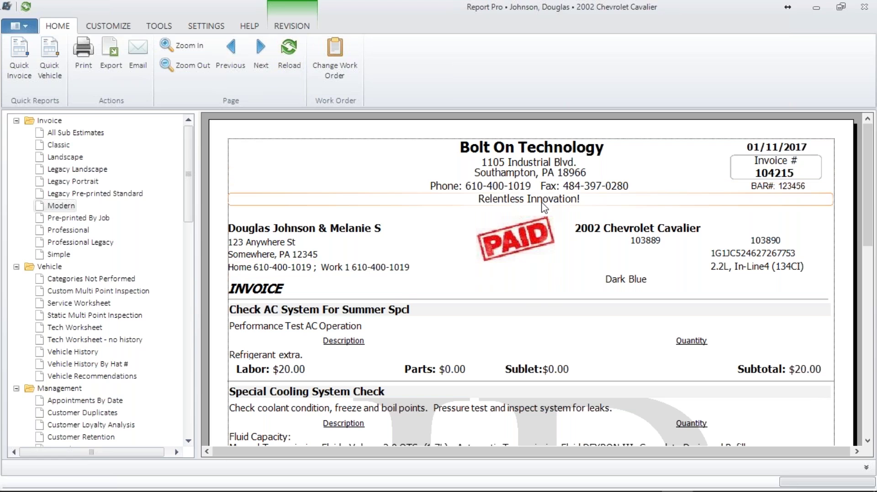
pyautogui.moveTo(868, 233); pyautogui.dragTo(868, 290)
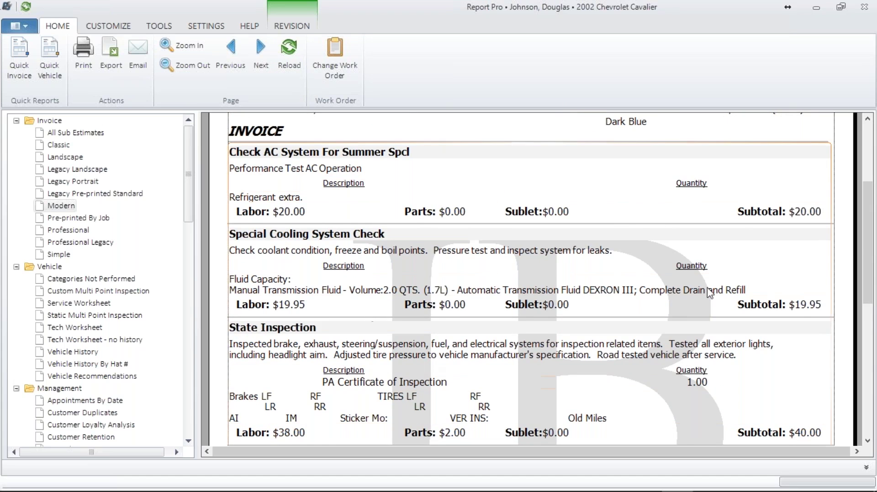
pyautogui.moveTo(867, 243); pyautogui.dragTo(867, 255)
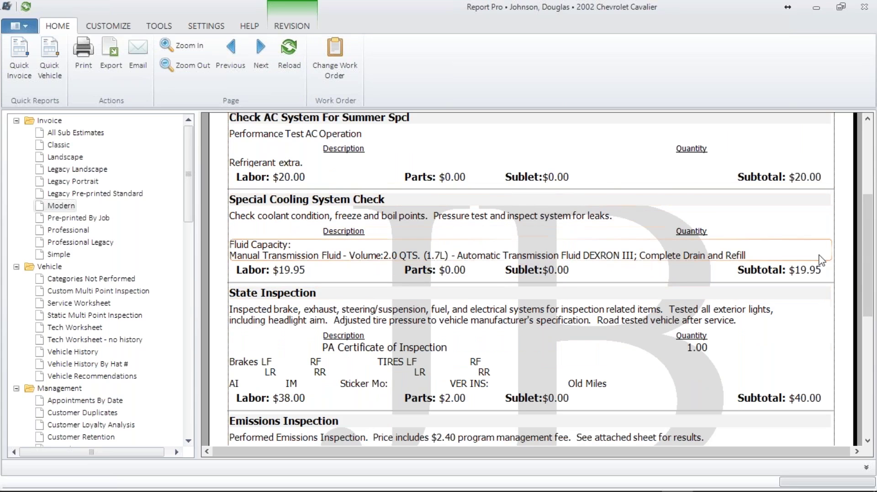
pyautogui.moveTo(871, 248); pyautogui.dragTo(867, 379)
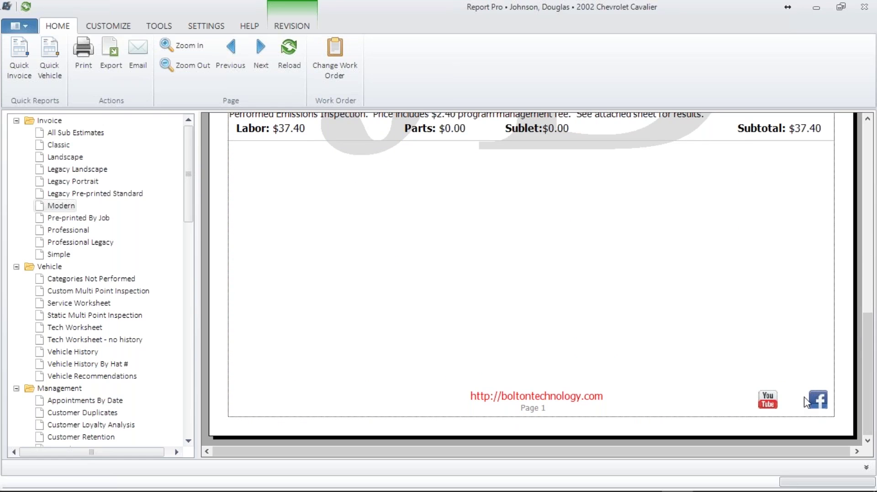
# - Test the Facebook, YouTube and website links in the invoice footer, closing each browser page after viewing it
pyautogui.click(818, 401)
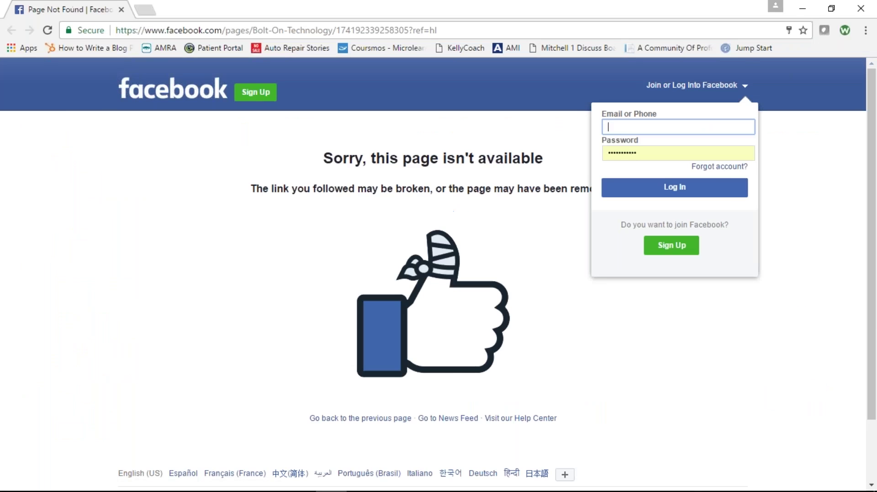
pyautogui.click(864, 7)
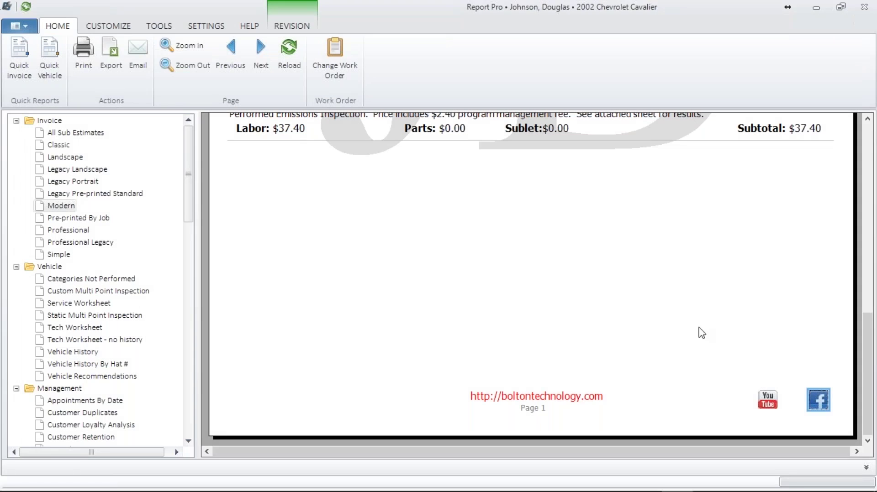
pyautogui.click(768, 401)
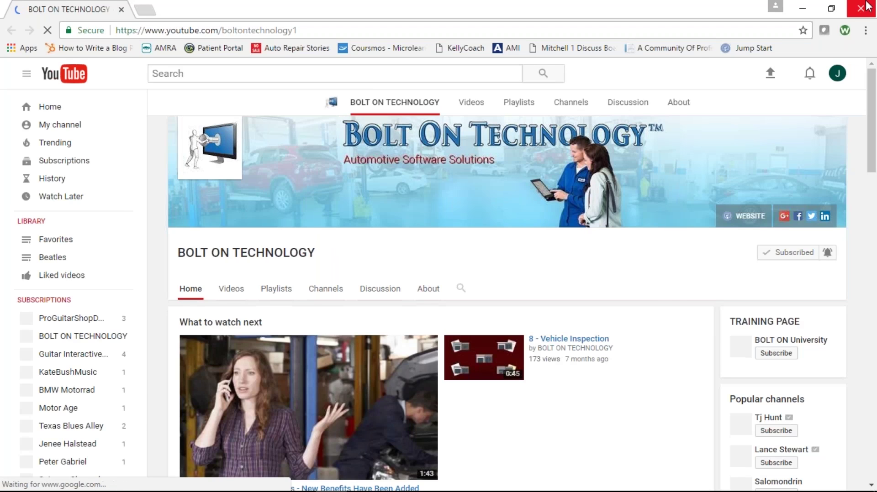
pyautogui.click(863, 6)
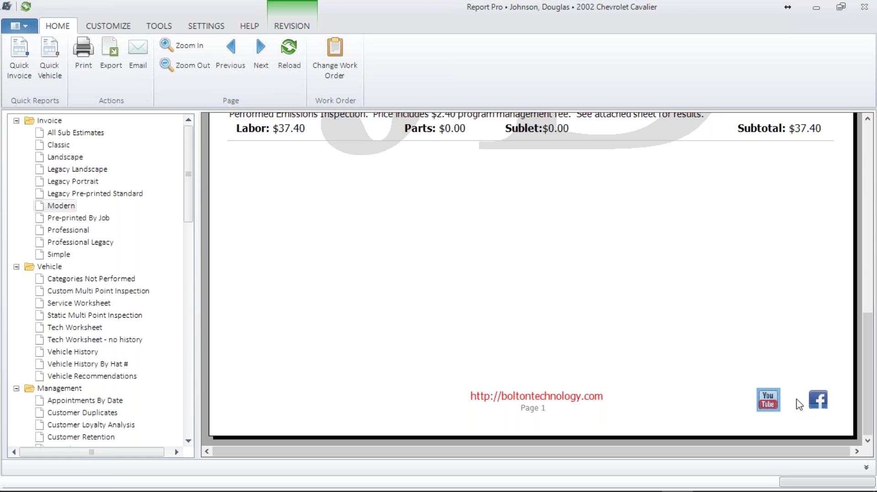
pyautogui.click(548, 398)
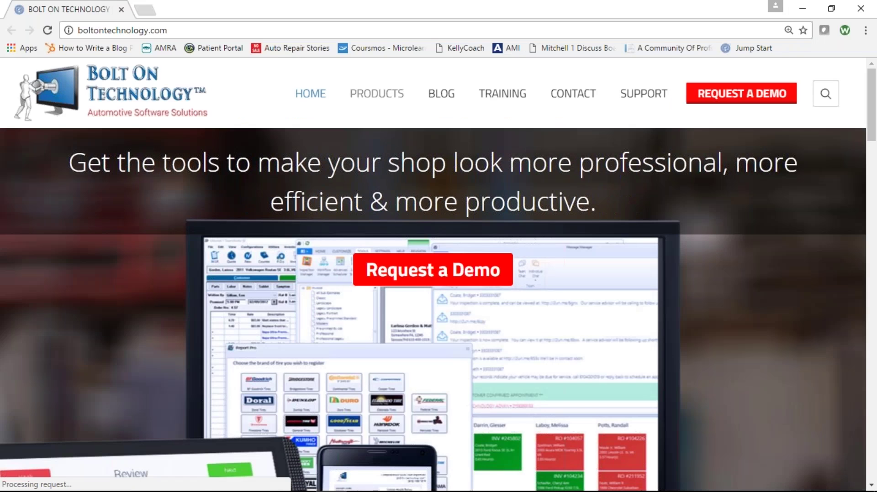
pyautogui.click(861, 8)
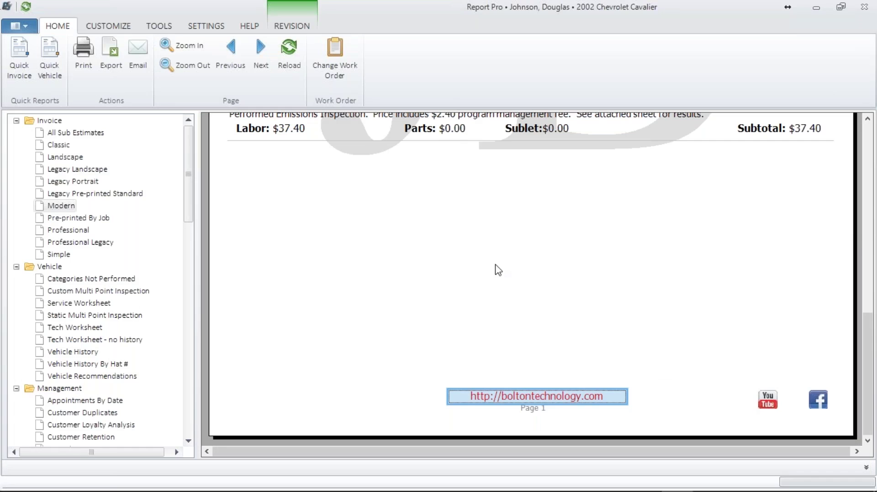
# - Review the invoice's second page, including recommendations, declined repairs, totals, card logos and signature area
pyautogui.click(263, 49)
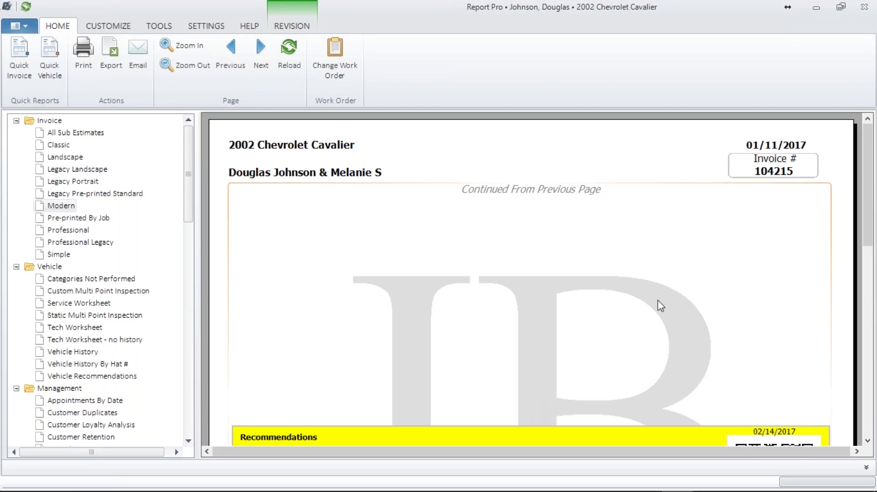
pyautogui.moveTo(871, 246); pyautogui.dragTo(875, 340)
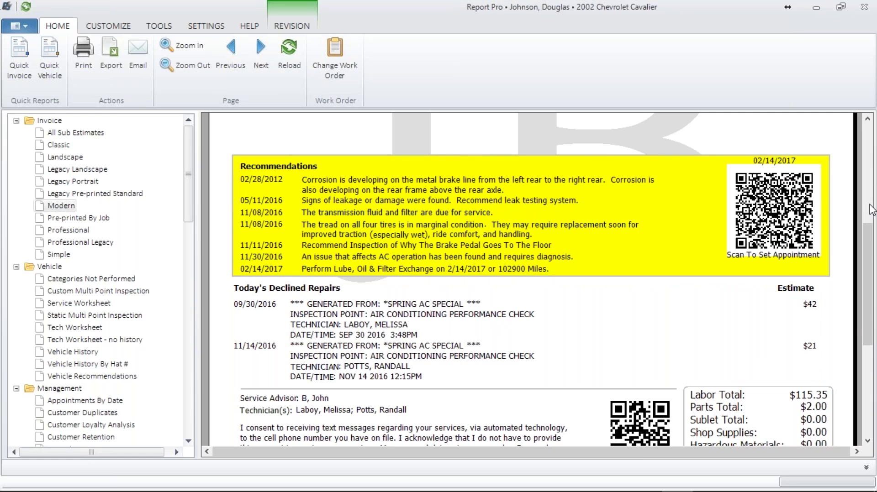
pyautogui.scroll(-3, 870, 275)
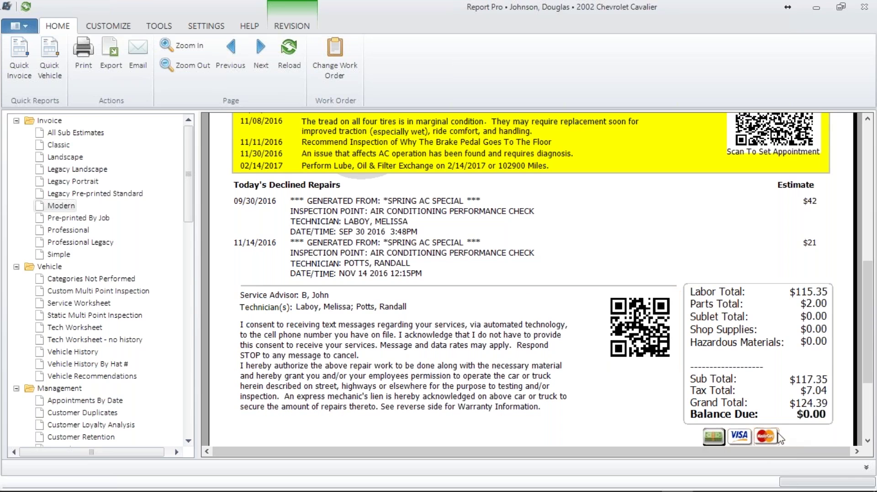
pyautogui.moveTo(874, 388); pyautogui.dragTo(862, 439)
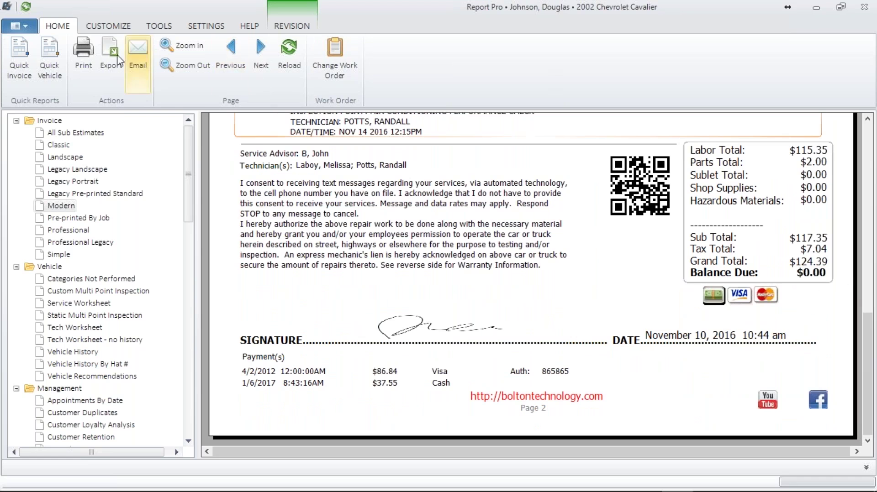
# - Show the Discover and American Express logos in the invoice's credit card settings and save the customization
pyautogui.click(108, 25)
pyautogui.click(20, 53)
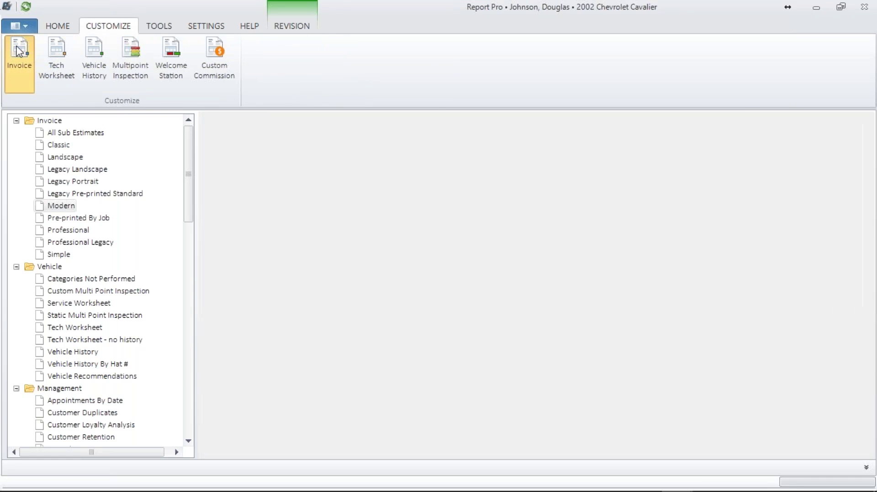
pyautogui.click(177, 208)
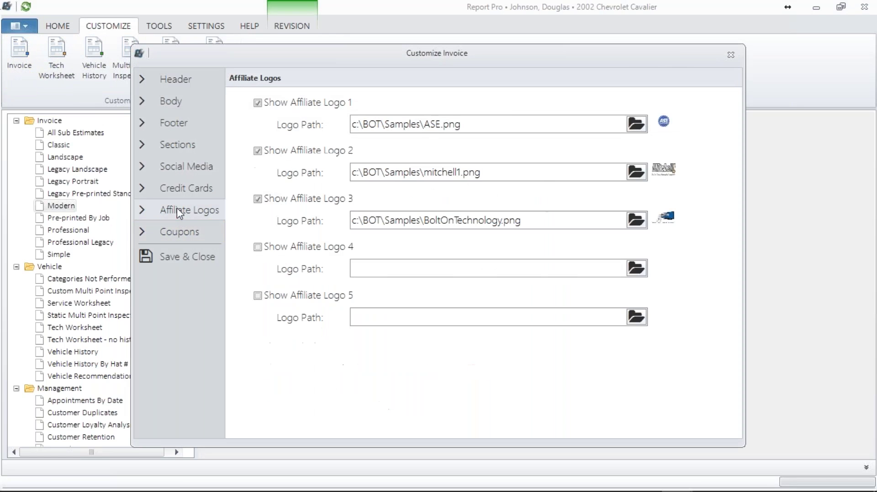
pyautogui.click(177, 183)
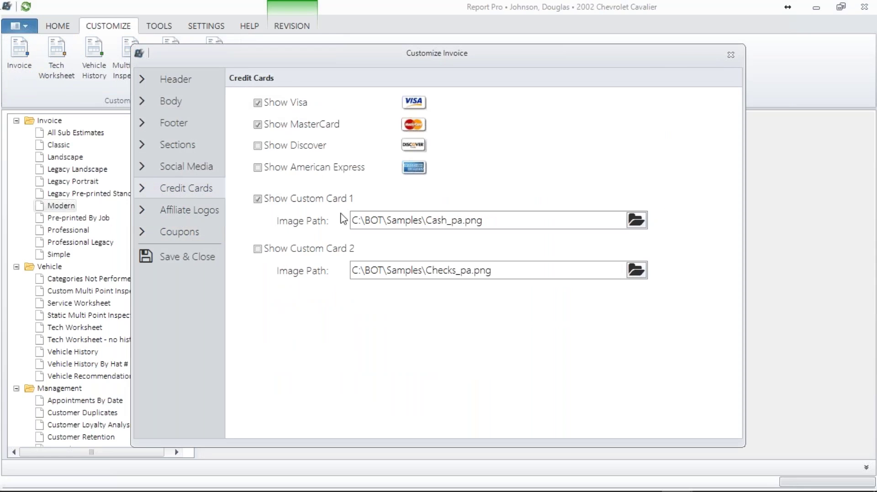
pyautogui.click(258, 168)
pyautogui.click(257, 146)
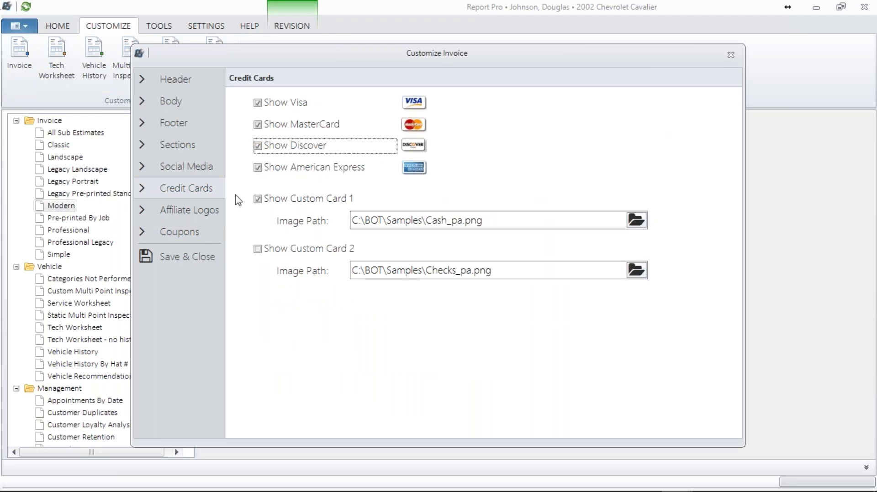
pyautogui.click(176, 256)
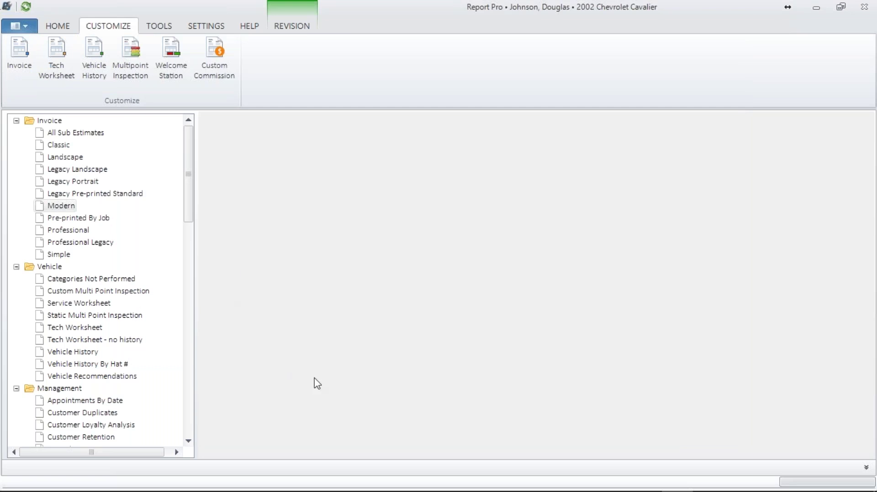
# - Reload the Modern invoice and check the card logos and footer area at the end of its second page
pyautogui.click(45, 23)
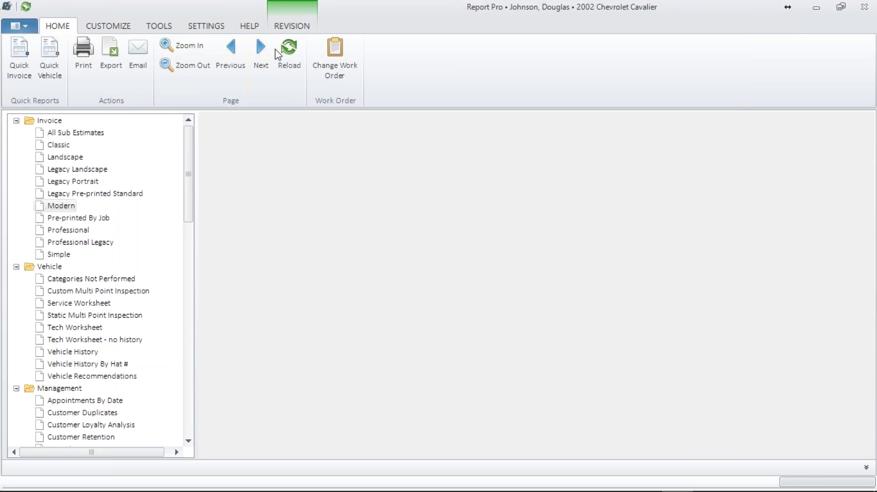
pyautogui.click(287, 52)
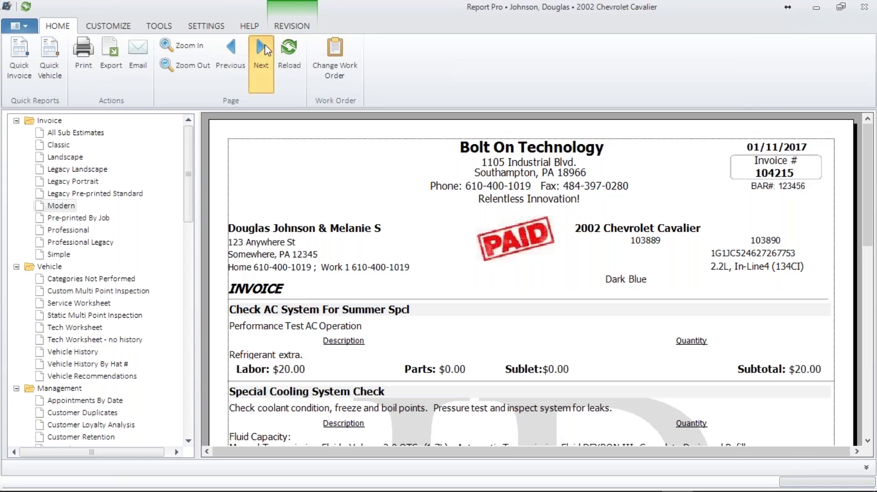
pyautogui.click(267, 51)
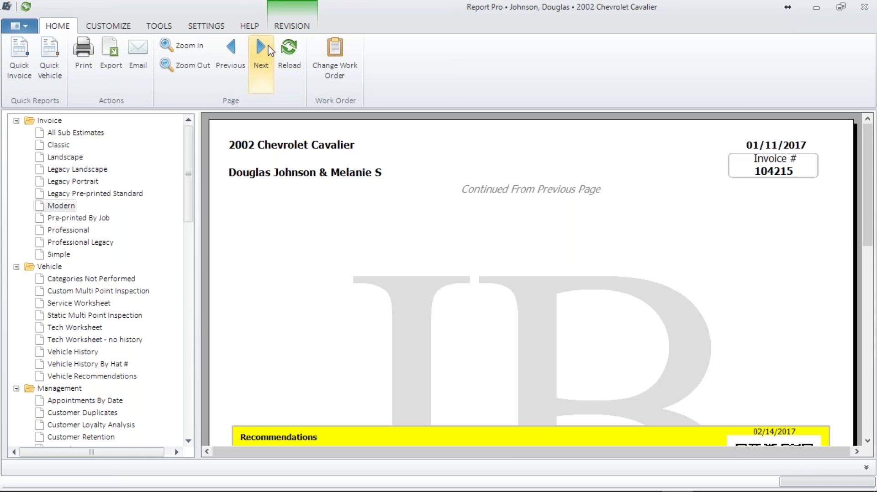
pyautogui.moveTo(869, 244); pyautogui.dragTo(854, 412)
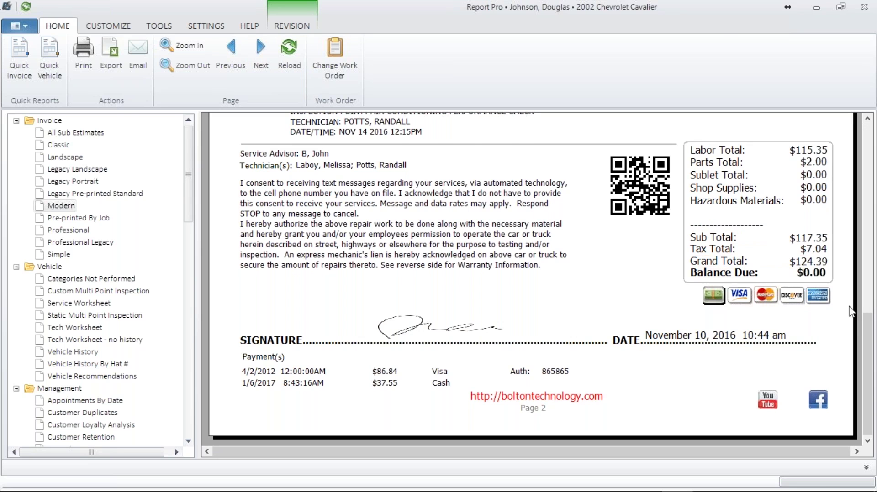
pyautogui.scroll(5, 850, 312)
pyautogui.scroll(-5, 818, 198)
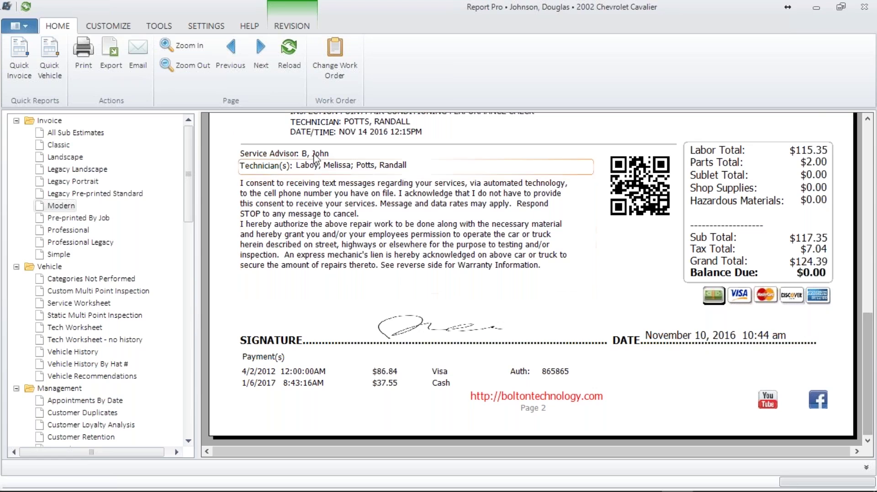
# - Open the invoice's coupon customization and set the Trans Flush coupon's price to $189.95
pyautogui.click(108, 26)
pyautogui.click(20, 51)
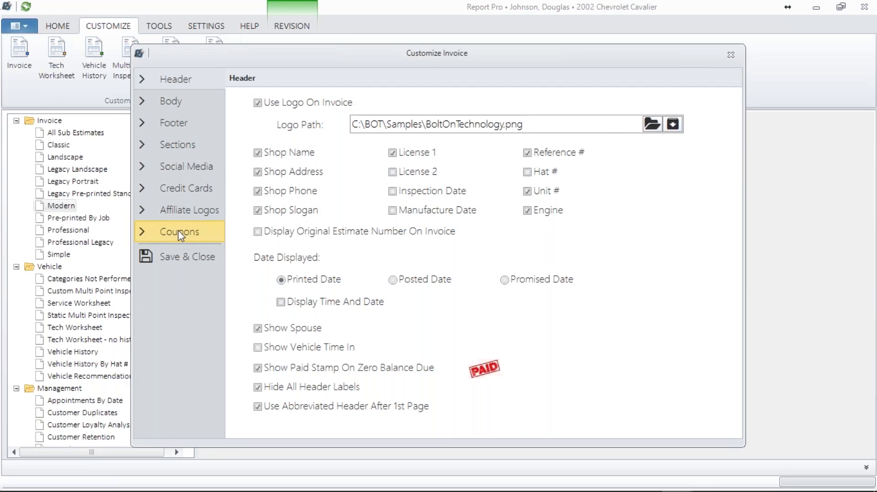
pyautogui.click(179, 232)
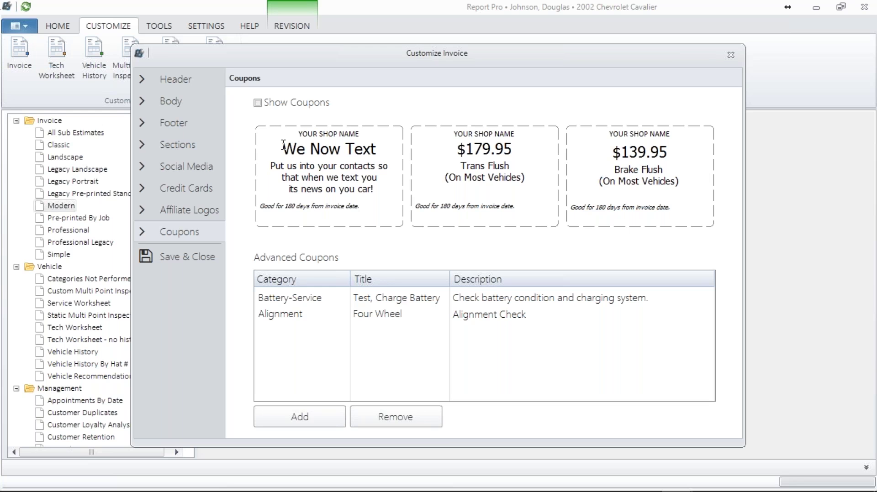
pyautogui.moveTo(283, 146); pyautogui.dragTo(388, 218)
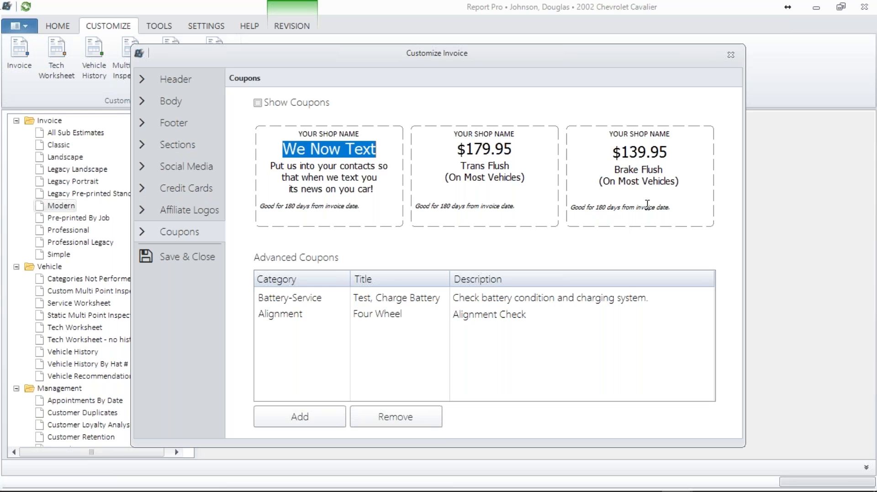
pyautogui.doubleClick(513, 143)
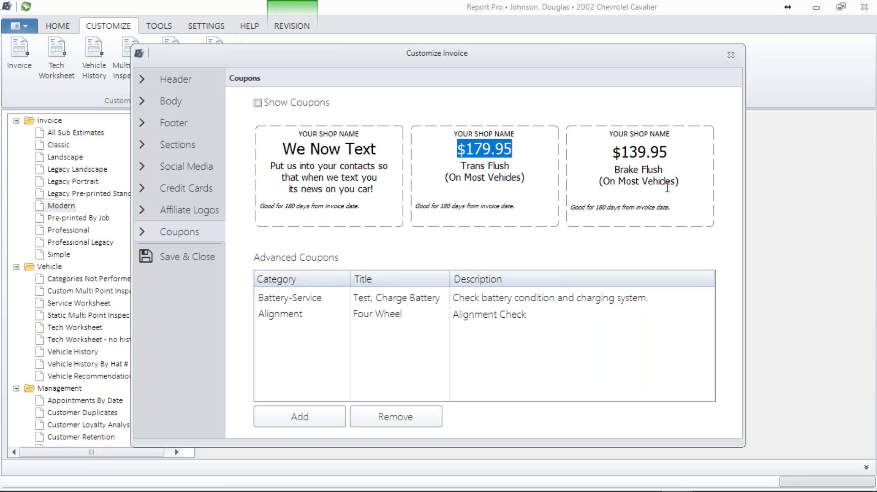
pyautogui.press('BackSpace')
pyautogui.write('189')
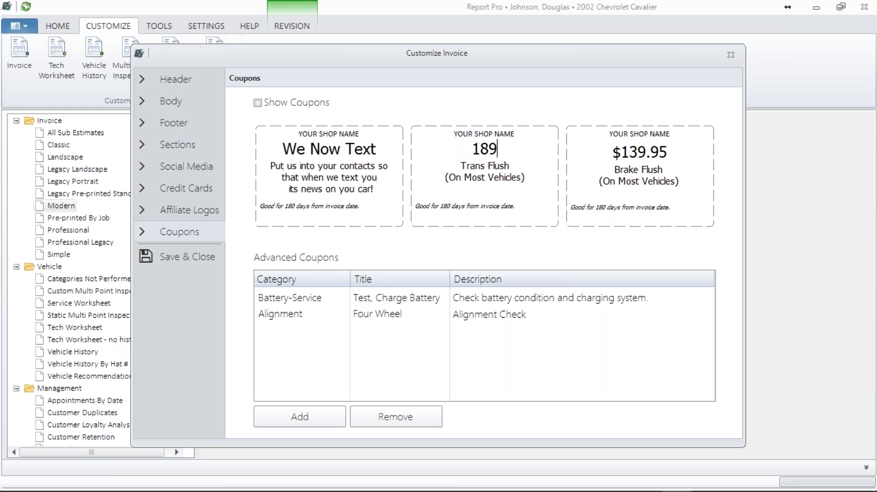
pyautogui.write('.95')
pyautogui.click(463, 150)
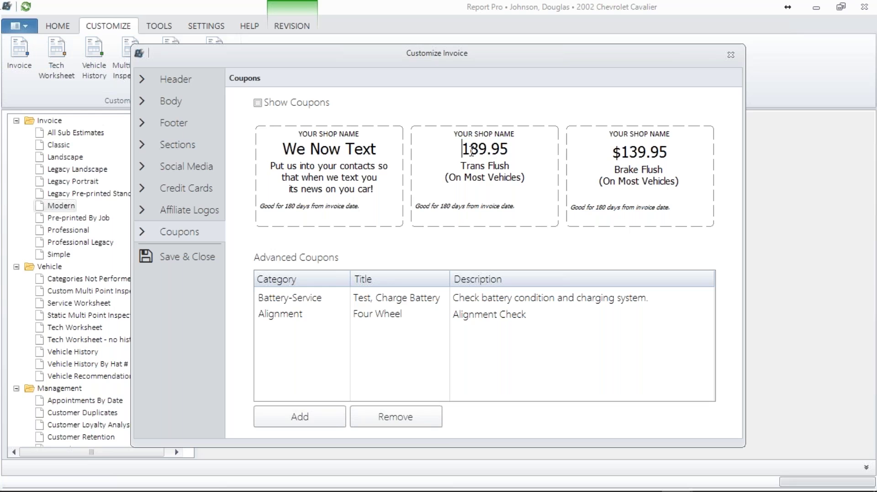
pyautogui.write('$')
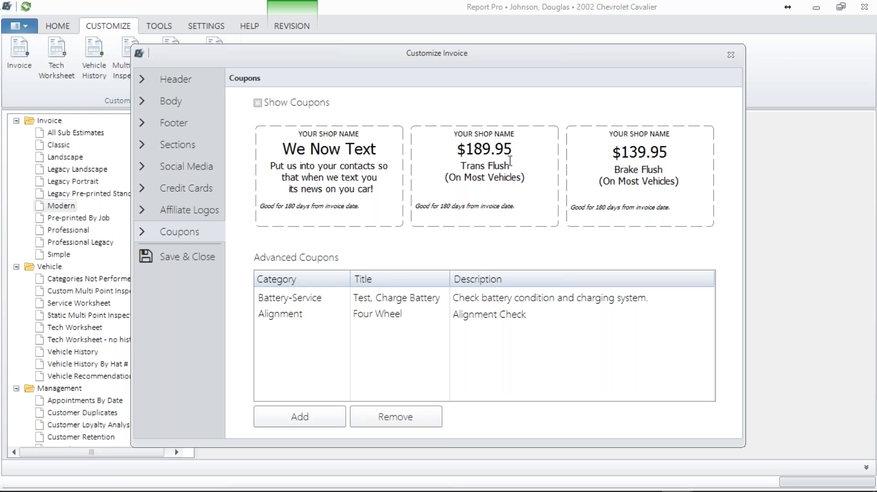
# - Highlight the service, vehicle and validity text of the Trans Flush coupon to point out its editable lines
pyautogui.moveTo(516, 165); pyautogui.dragTo(446, 161)
pyautogui.moveTo(524, 178); pyautogui.dragTo(423, 184)
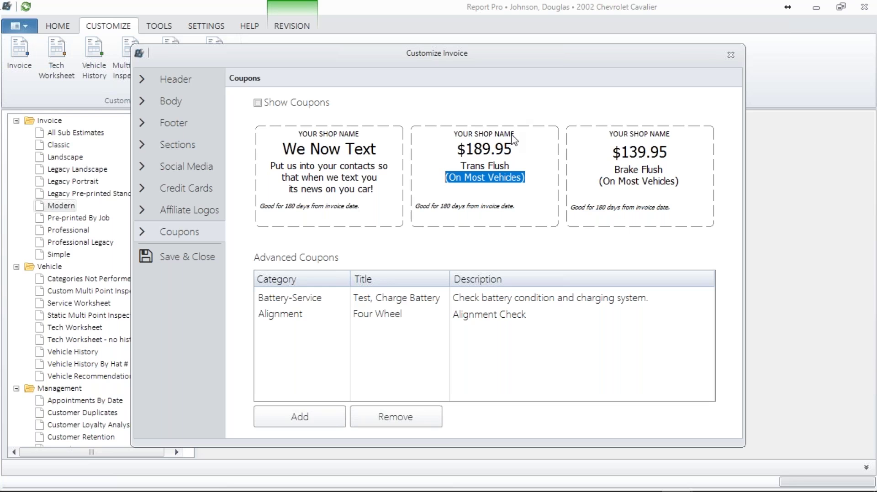
pyautogui.moveTo(516, 206); pyautogui.dragTo(359, 204)
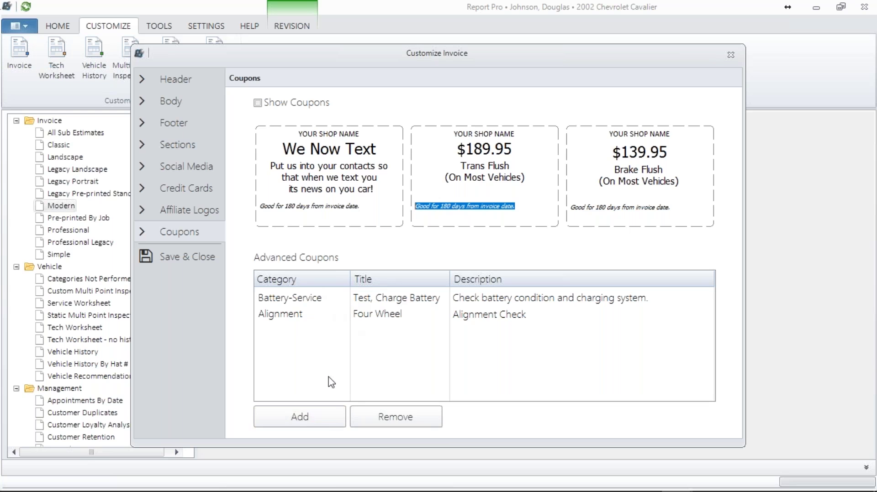
# - Add an advanced coupon for the Tire Rotation category with the title "Tire Rotaton" and the placeholder description
pyautogui.click(327, 422)
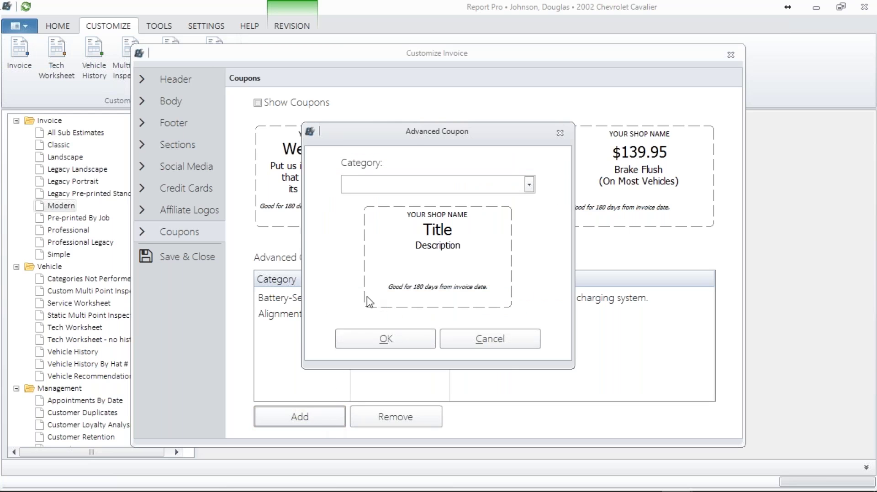
pyautogui.click(529, 185)
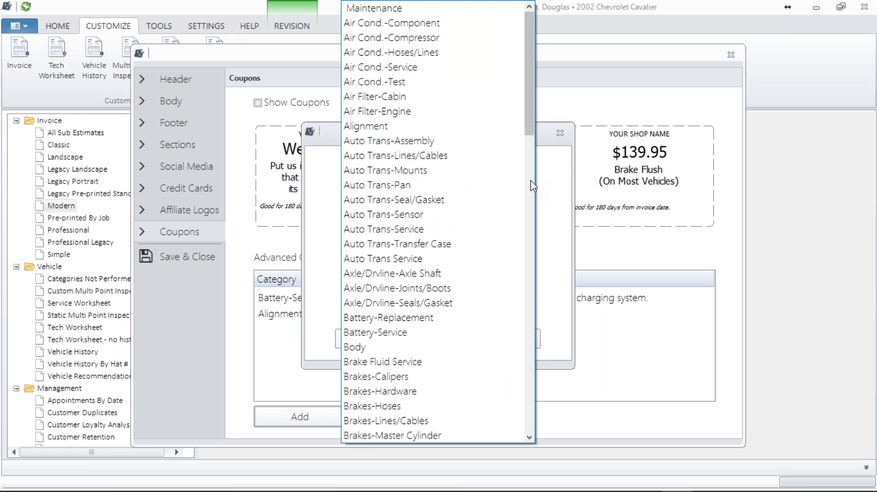
pyautogui.click(531, 414)
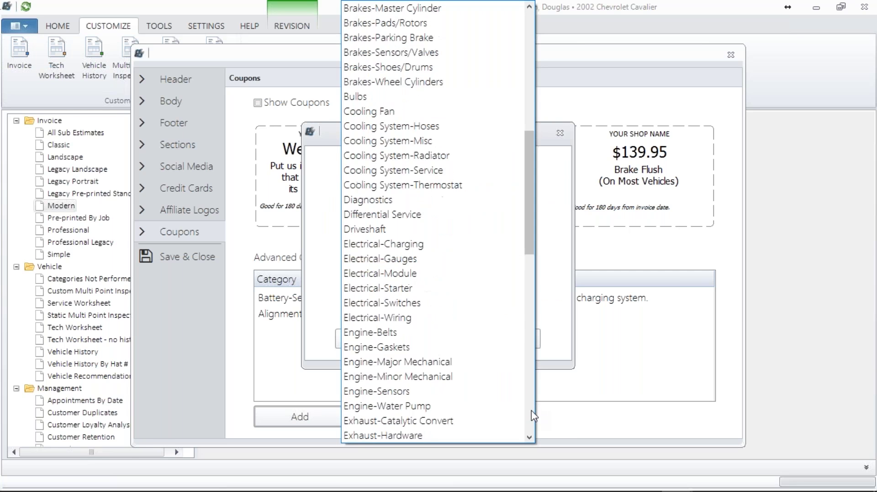
pyautogui.click(531, 413)
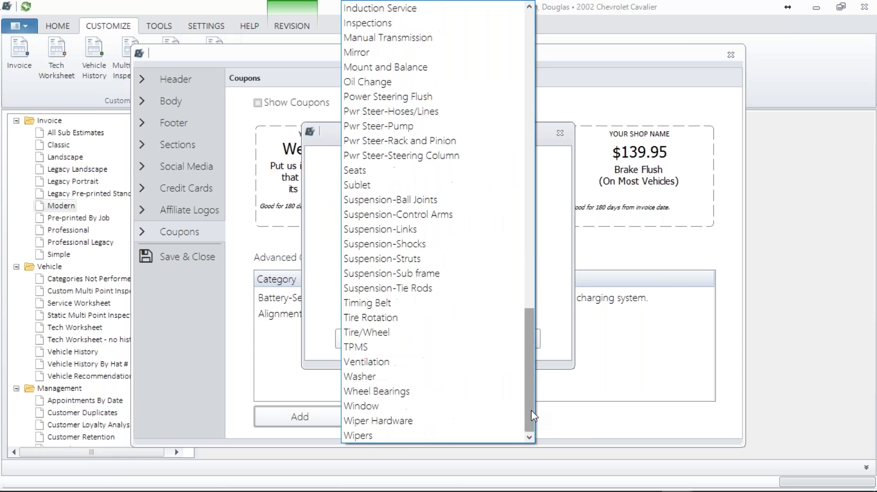
pyautogui.click(463, 325)
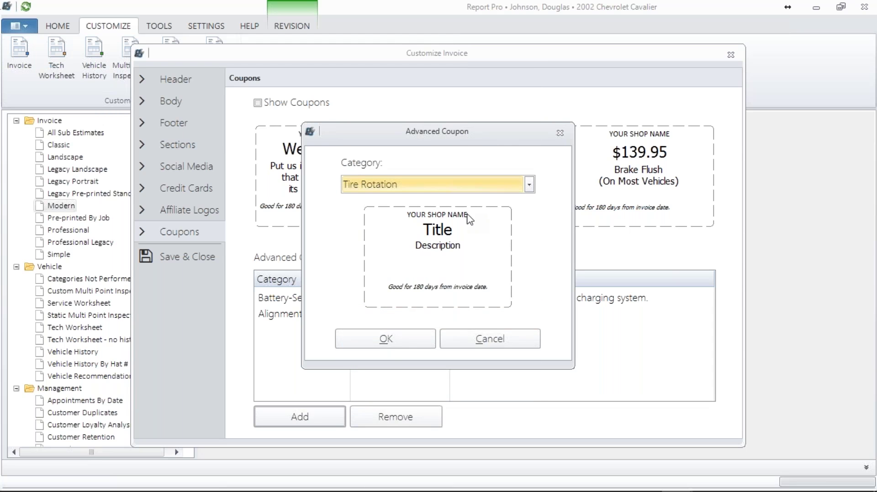
pyautogui.moveTo(455, 230); pyautogui.dragTo(395, 230)
pyautogui.write('Tire Roataton')
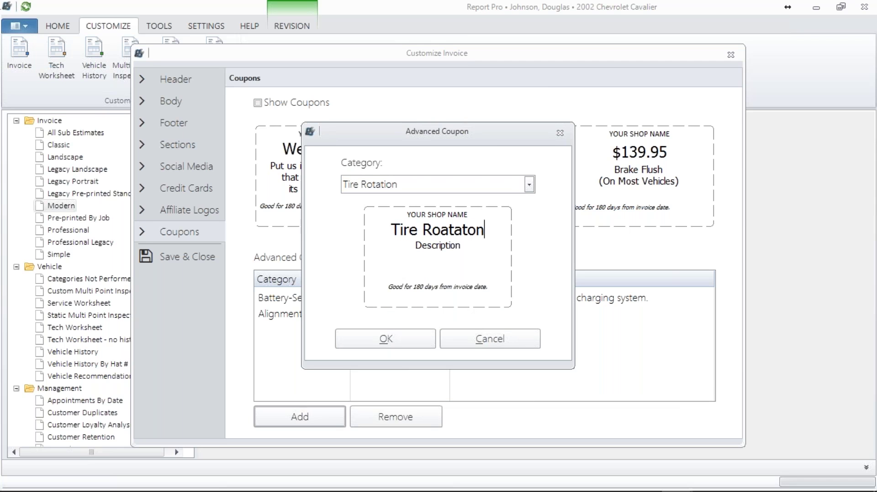
pyautogui.click(450, 232)
pyautogui.press('BackSpace')
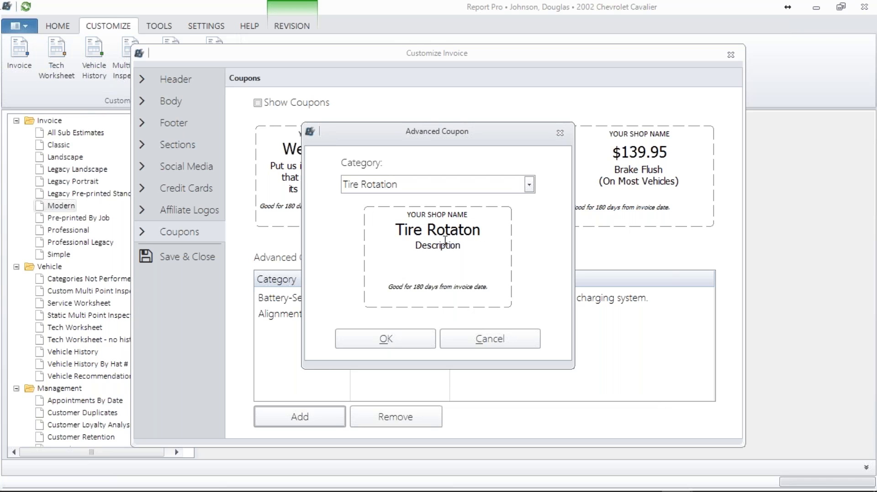
pyautogui.moveTo(466, 252); pyautogui.dragTo(413, 248)
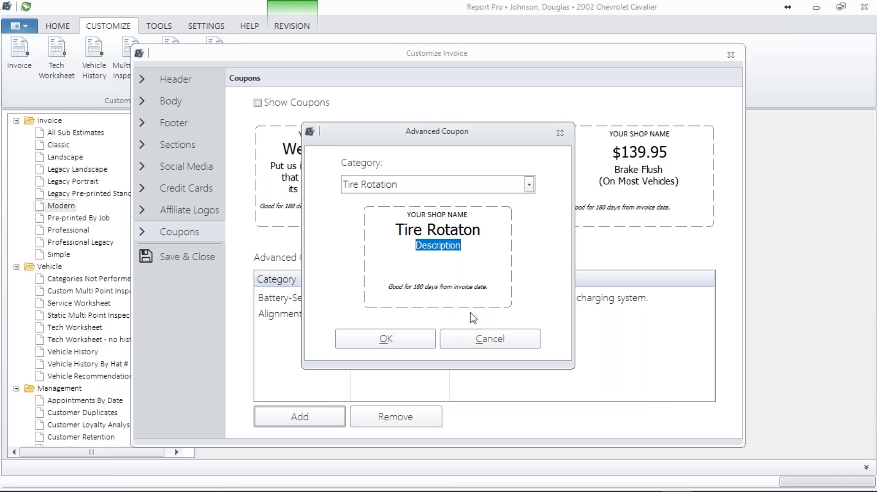
pyautogui.click(405, 339)
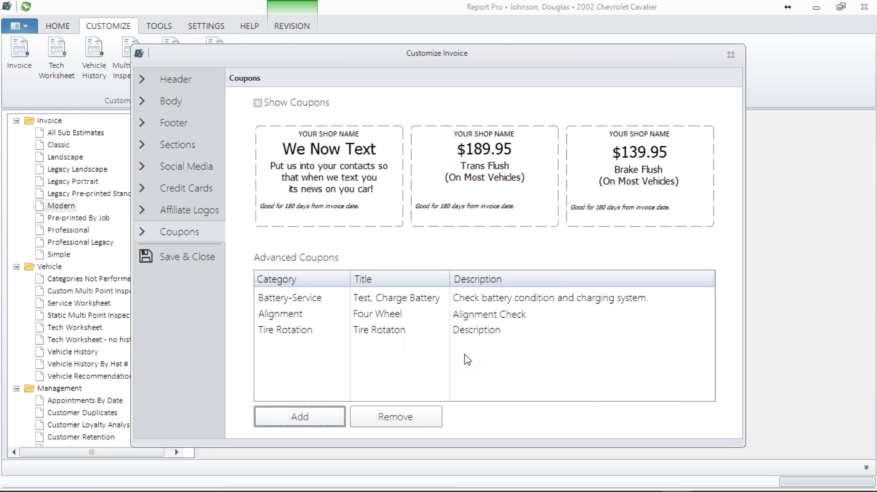
# - Reopen the Tire Rotation advanced coupon and change its description to $19.95
pyautogui.doubleClick(298, 330)
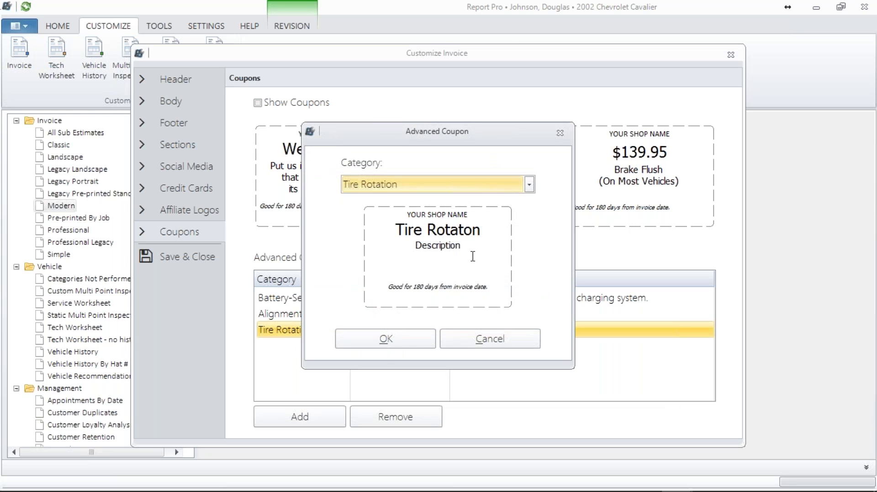
pyautogui.click(461, 247)
pyautogui.moveTo(460, 247); pyautogui.dragTo(400, 249)
pyautogui.write('19.95')
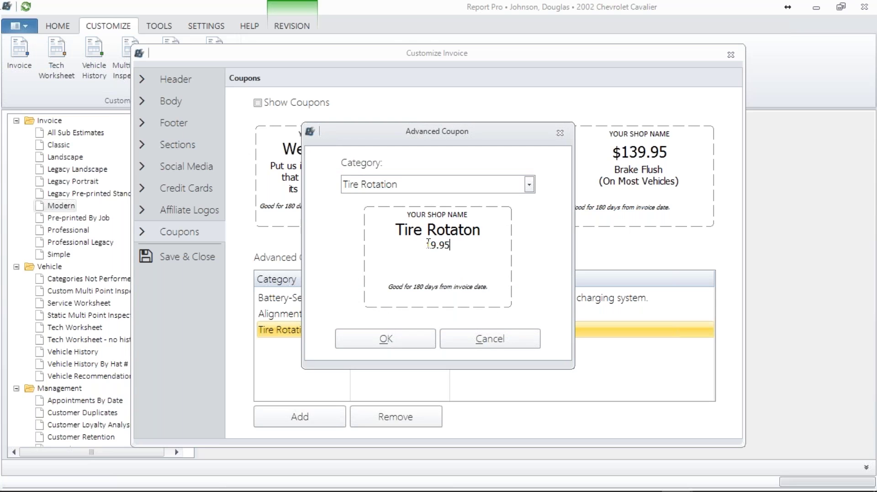
pyautogui.press('Home')
pyautogui.write('$')
pyautogui.click(379, 340)
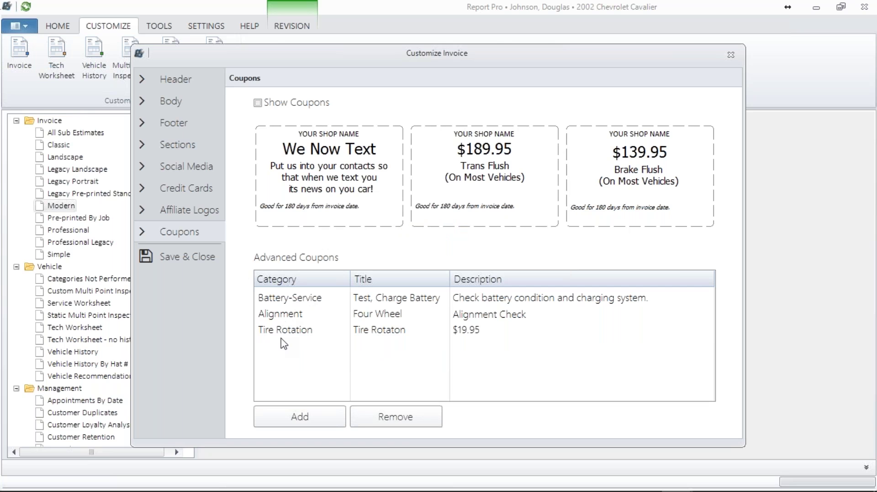
# - Remove the Tire Rotation coupon from the advanced coupons
pyautogui.click(465, 335)
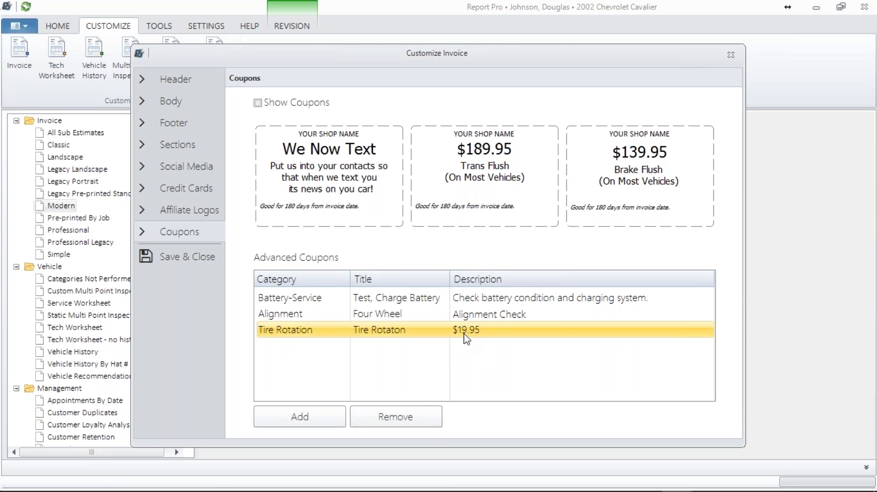
pyautogui.click(415, 419)
pyautogui.click(414, 271)
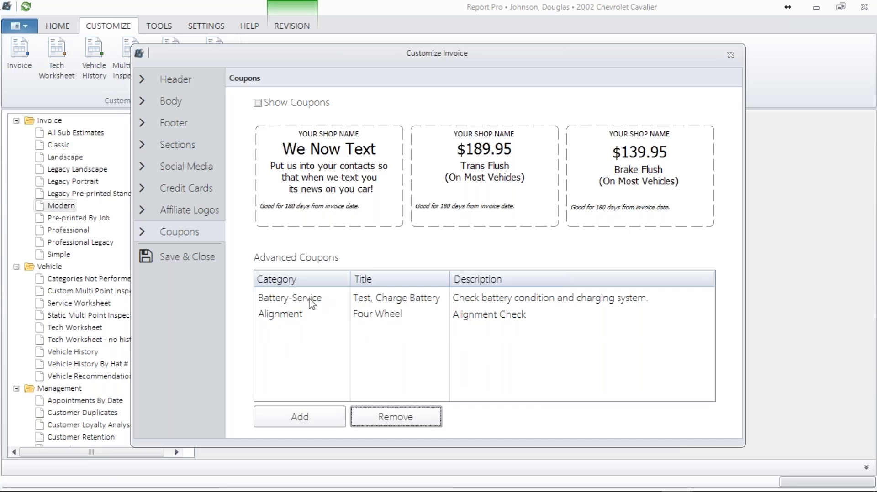
# - Enable showing coupons on the invoice and save the customization
pyautogui.click(258, 104)
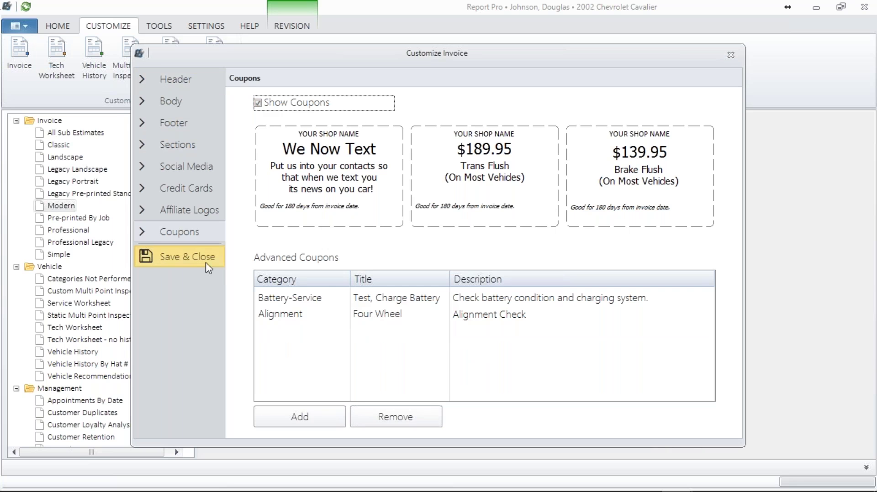
pyautogui.click(183, 259)
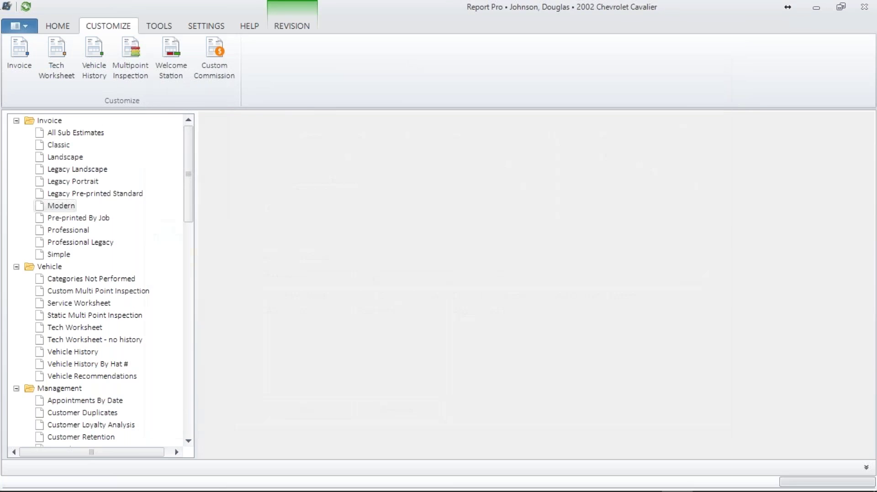
# - Reload the Modern invoice and check the three coupons at the end of its second page
pyautogui.click(67, 27)
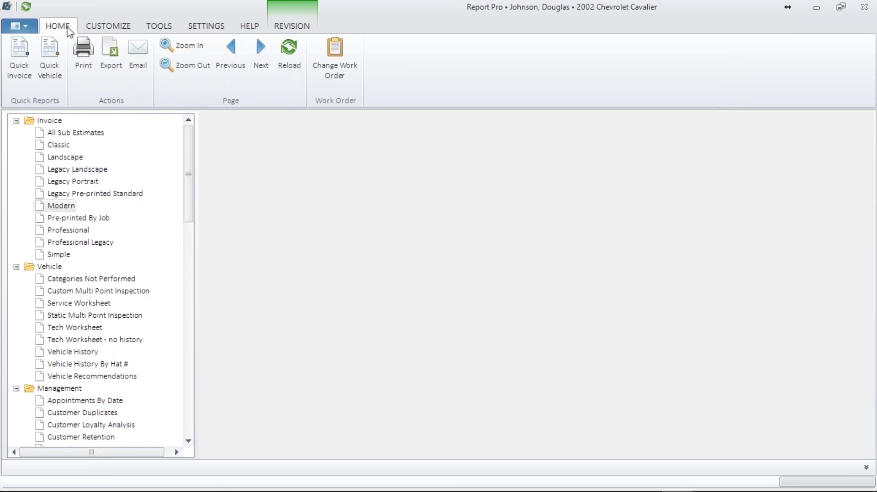
pyautogui.click(289, 59)
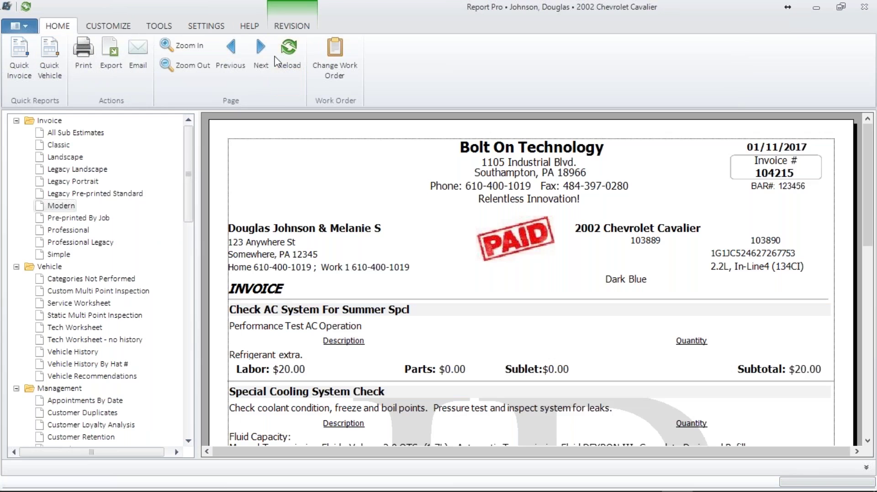
pyautogui.click(265, 51)
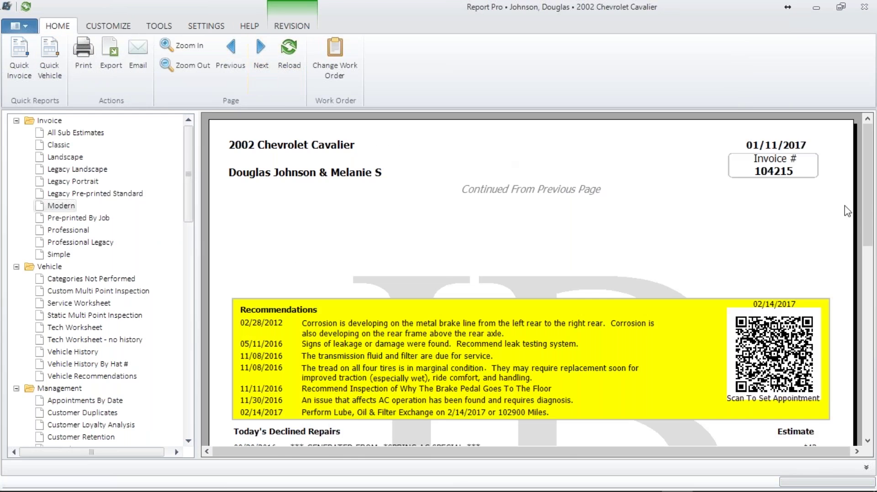
pyautogui.moveTo(865, 216); pyautogui.dragTo(875, 410)
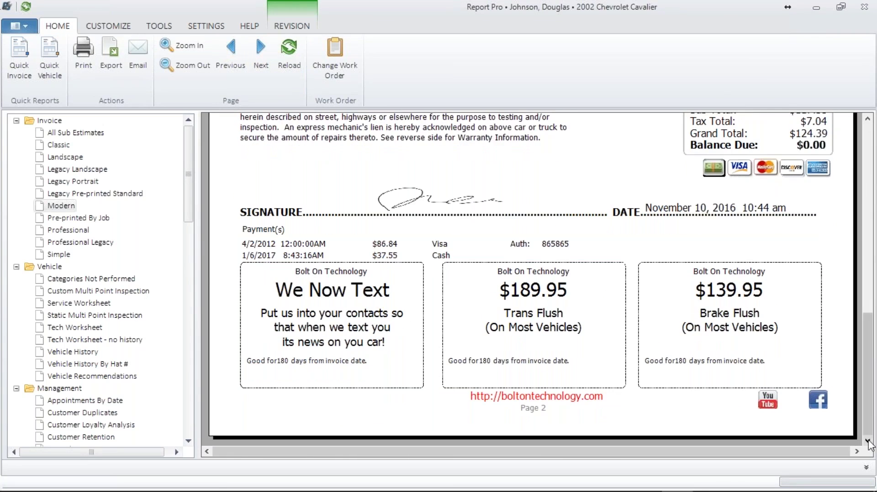
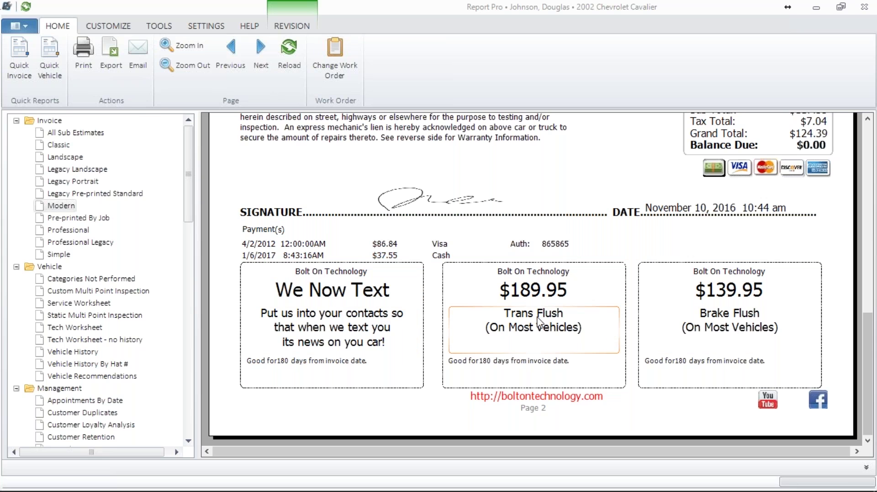
# - Set the Tech Worksheet's labor back color to red, save the customization and display the Tech Worksheet report
pyautogui.click(108, 27)
pyautogui.click(58, 49)
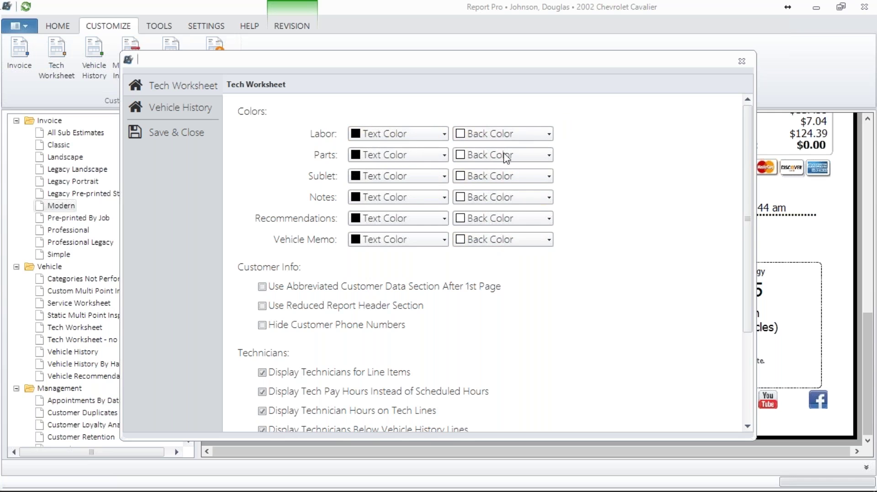
pyautogui.click(548, 133)
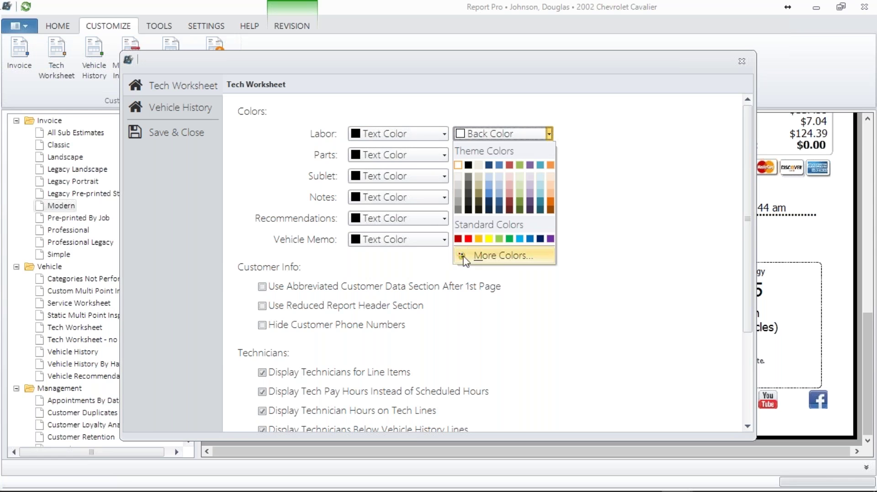
pyautogui.click(469, 239)
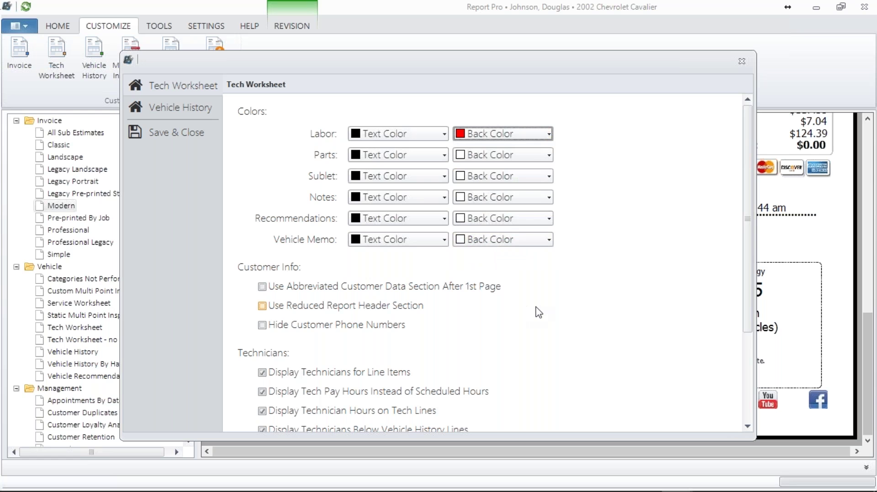
pyautogui.click(180, 135)
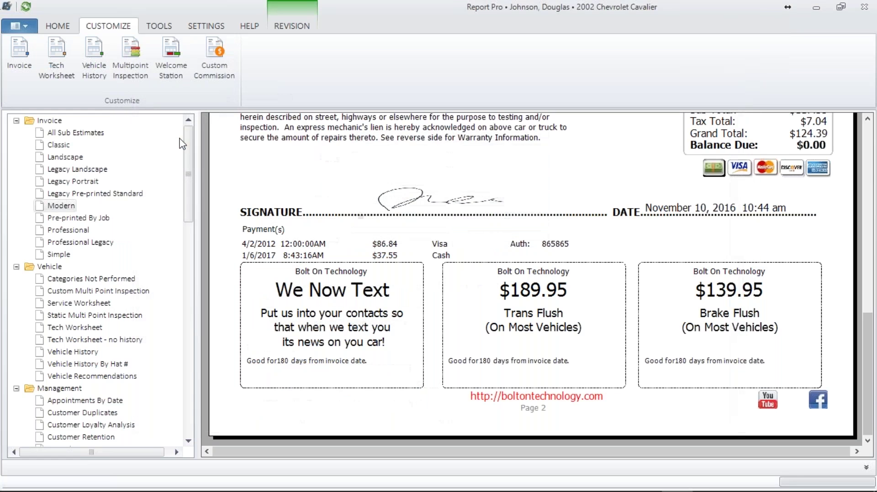
pyautogui.click(74, 328)
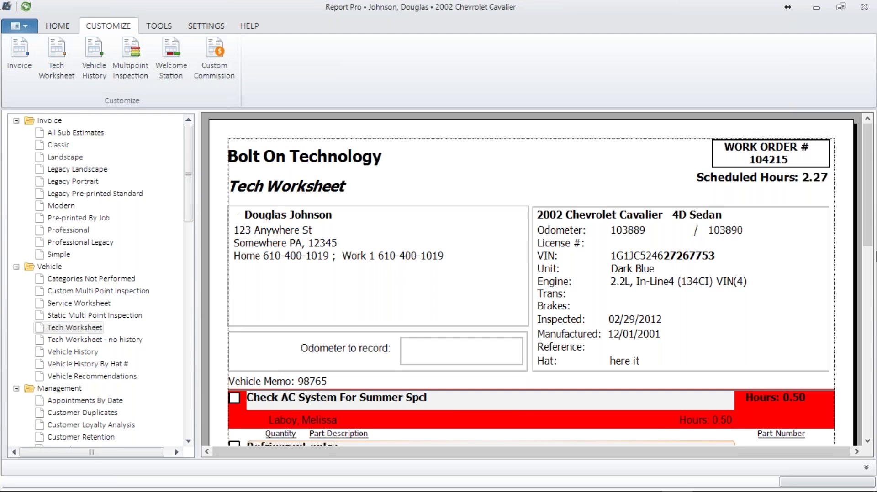
# - Set the Tech Worksheet's labor back color to white and its sublet text color to white
pyautogui.scroll(-3, 868, 274)
pyautogui.moveTo(875, 294); pyautogui.dragTo(875, 344)
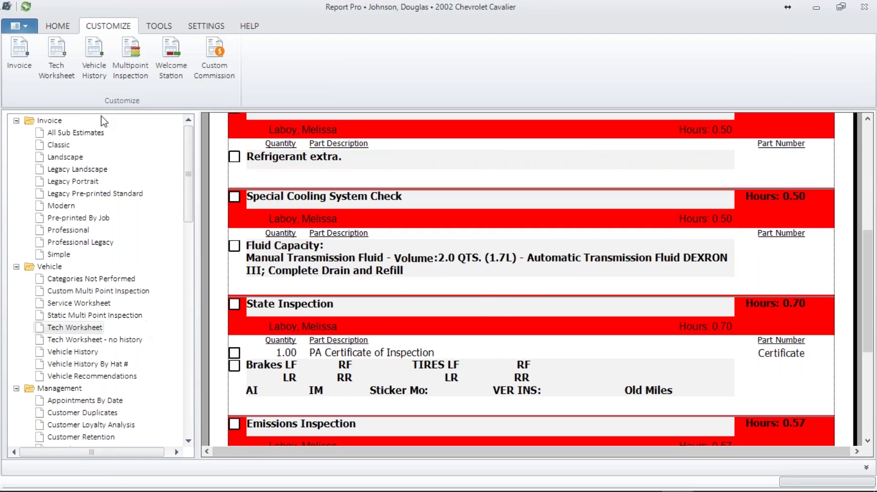
pyautogui.click(57, 53)
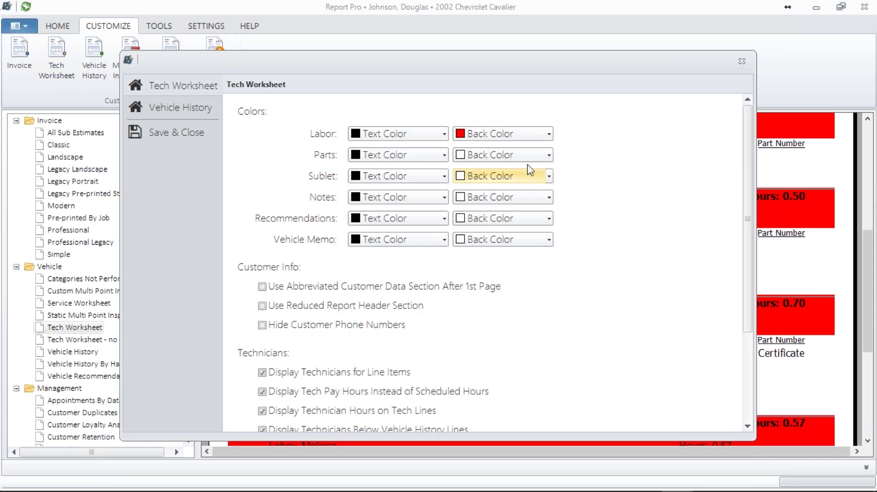
pyautogui.click(549, 134)
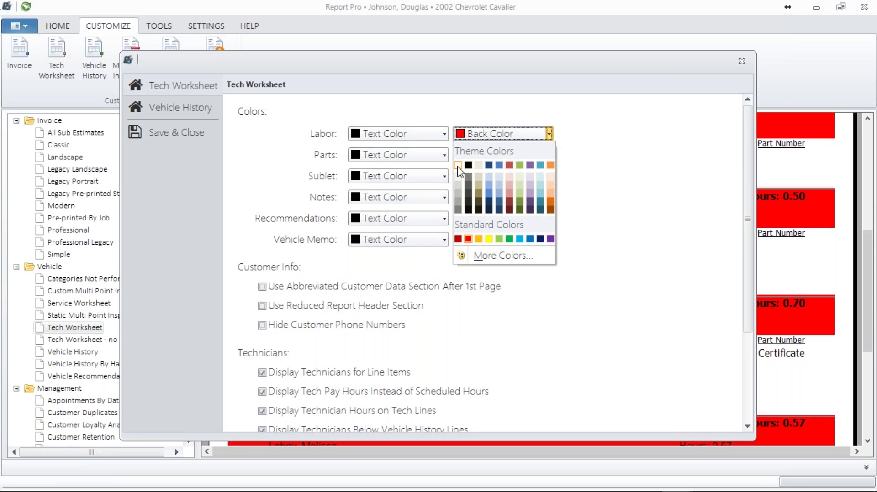
pyautogui.click(458, 166)
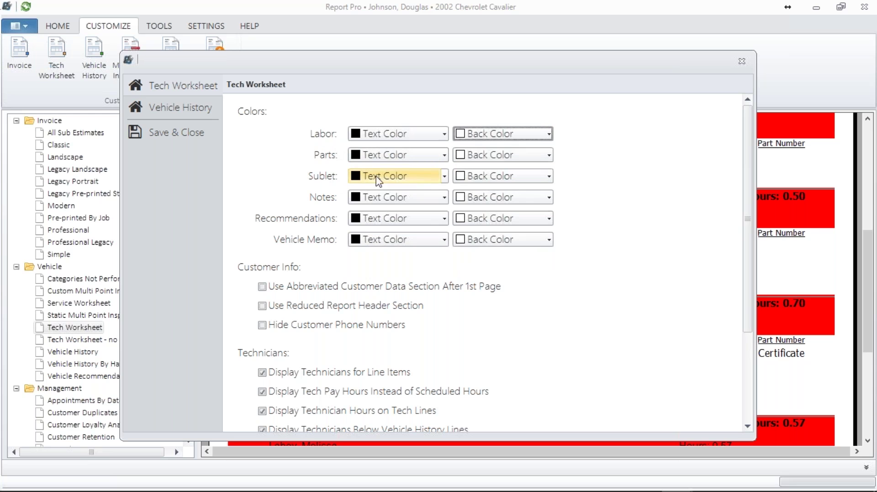
pyautogui.click(445, 176)
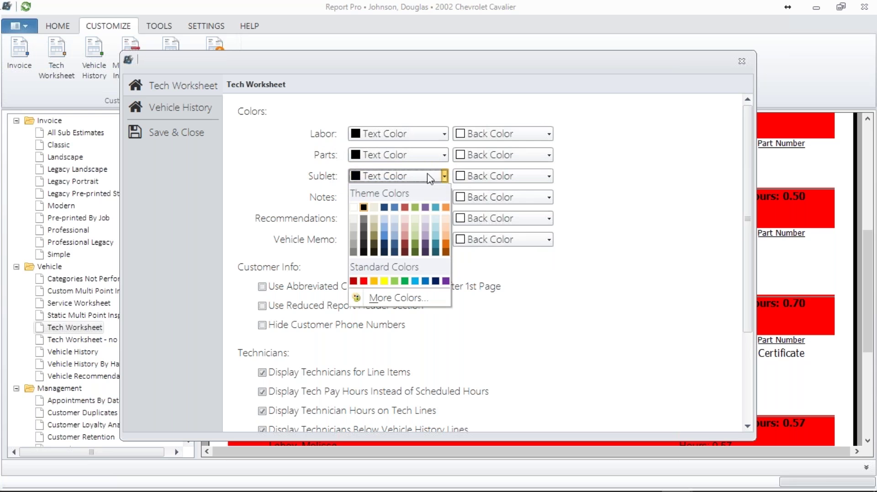
pyautogui.click(354, 208)
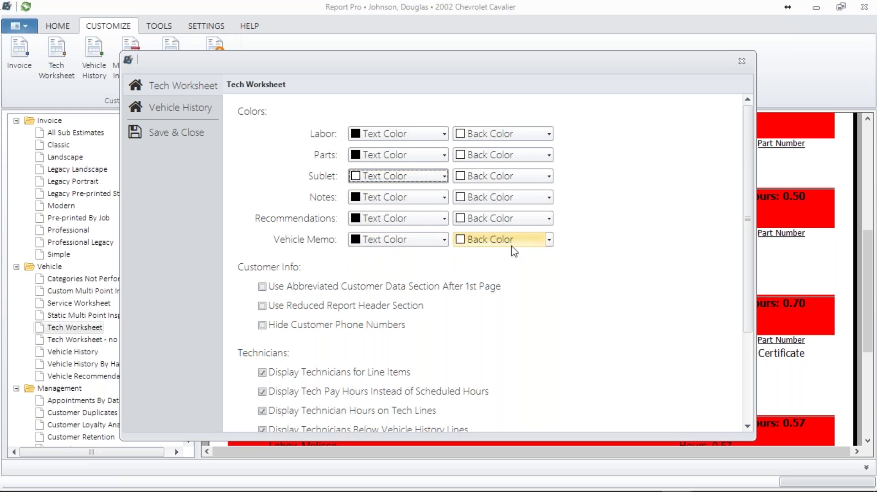
# - Give the Tech Worksheet's vehicle memo a red back color and white text color
pyautogui.click(549, 241)
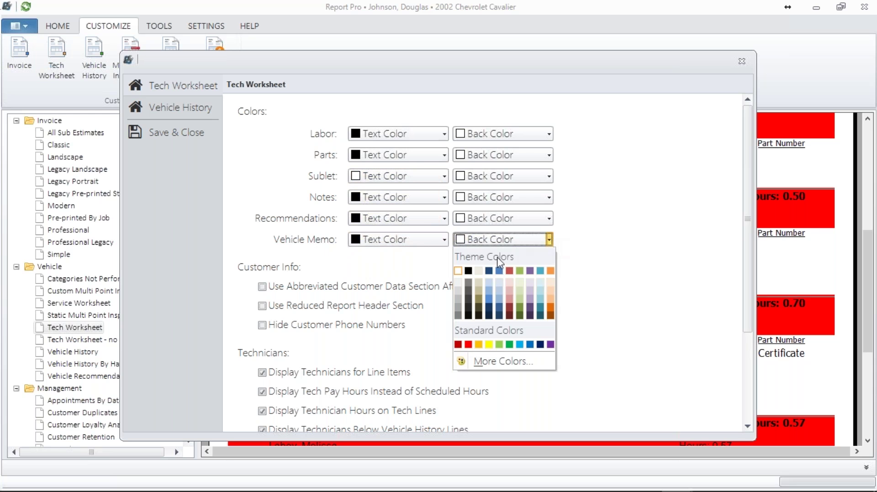
pyautogui.click(468, 345)
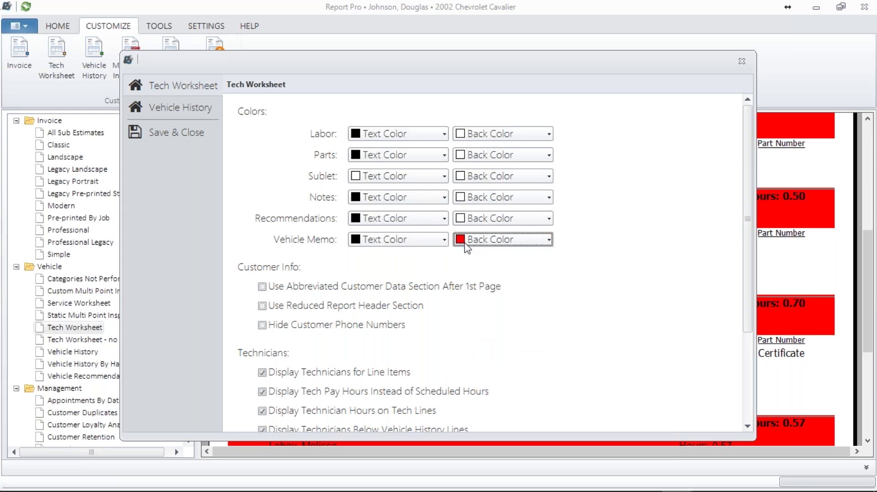
pyautogui.click(445, 241)
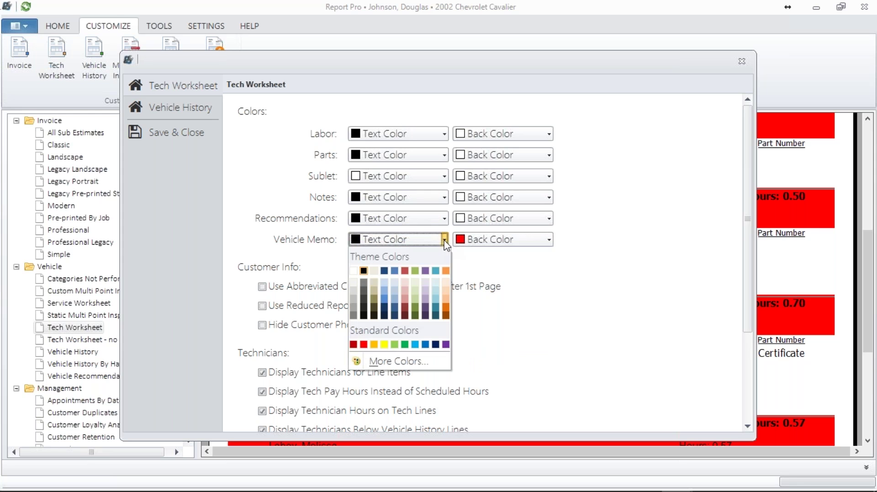
pyautogui.click(355, 271)
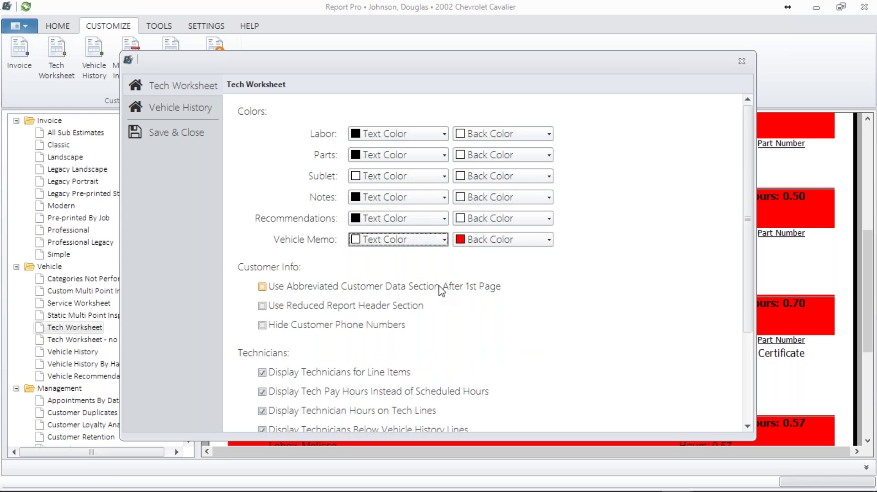
# - Enable all three Customer Info options for the Tech Worksheet and turn off displaying tech pay hours instead of scheduled hours
pyautogui.click(267, 287)
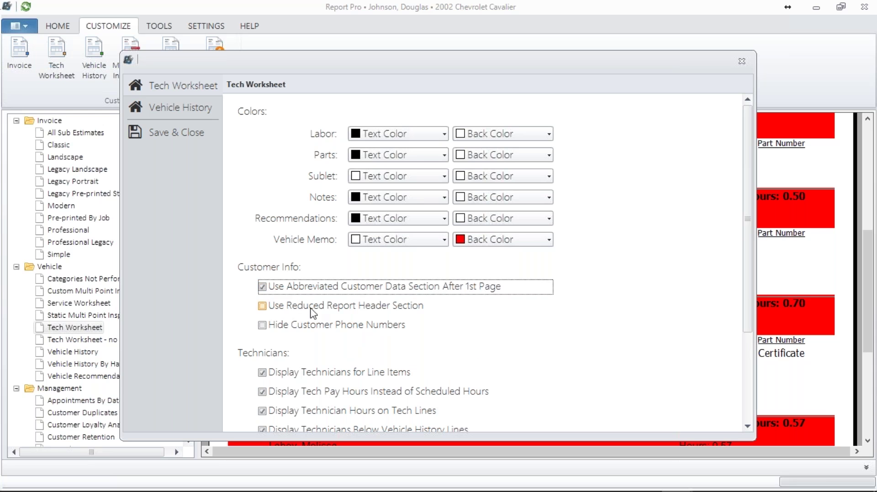
pyautogui.click(265, 306)
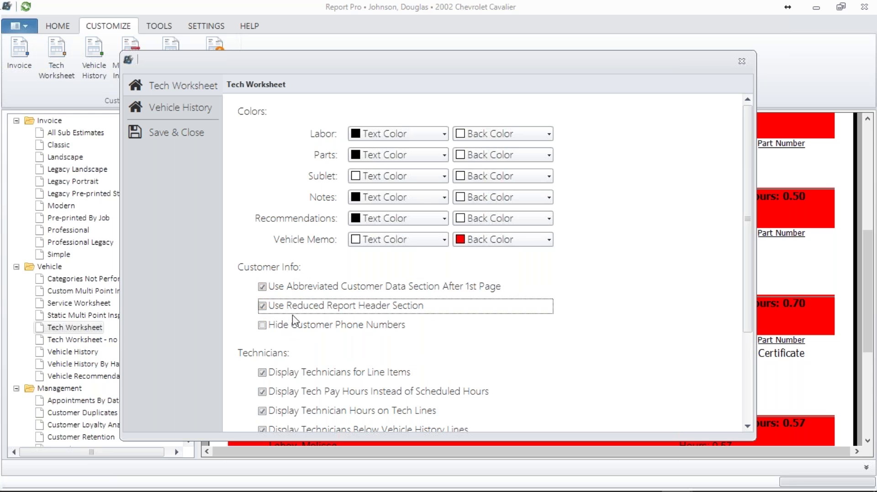
pyautogui.click(263, 324)
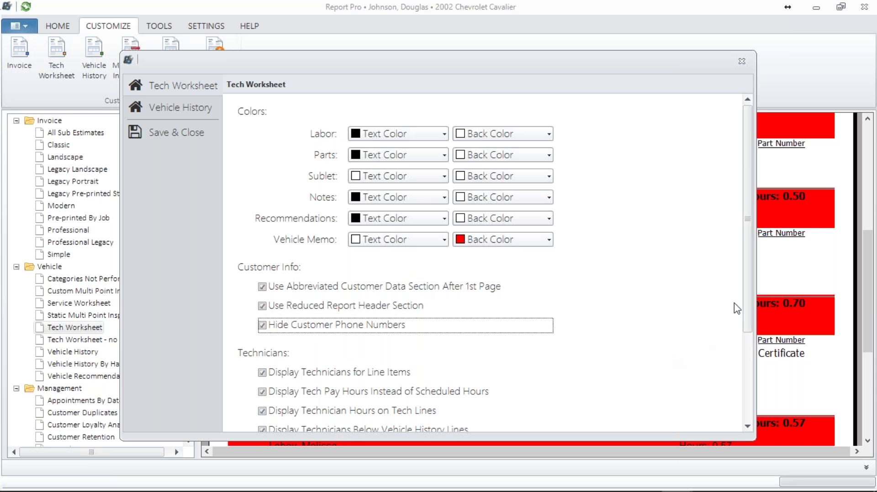
pyautogui.moveTo(746, 309); pyautogui.dragTo(738, 419)
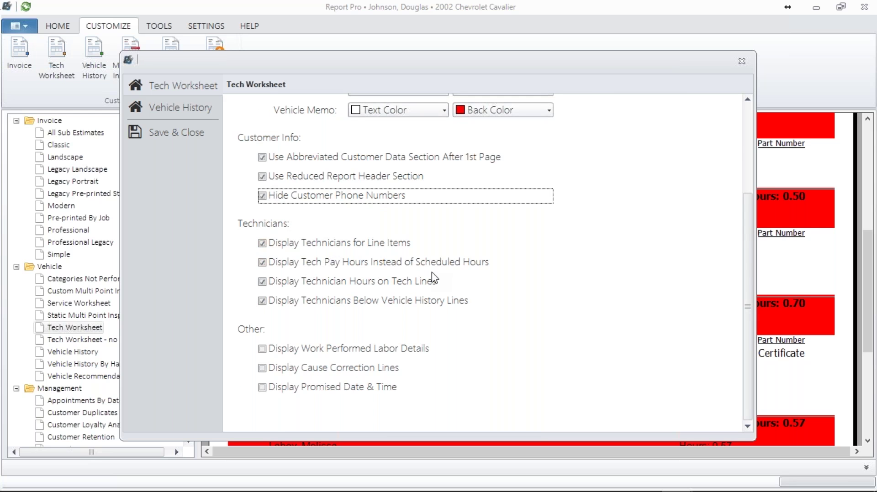
pyautogui.click(262, 263)
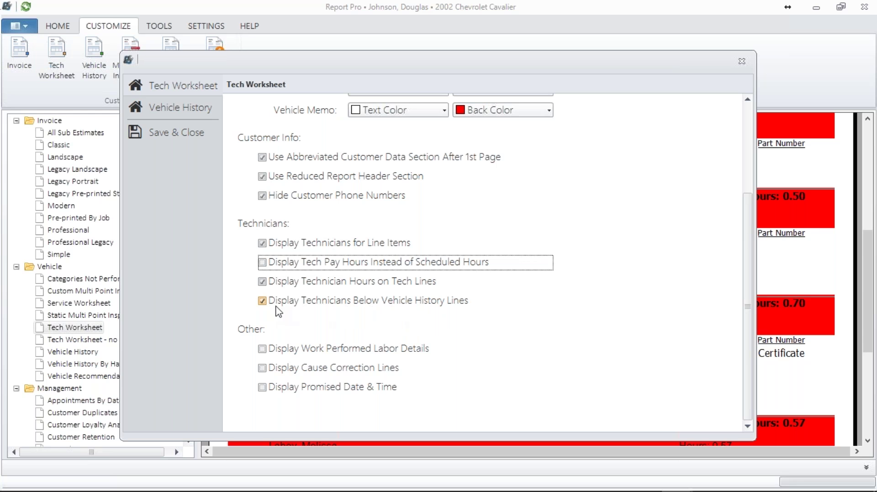
# - In the Tech Worksheet options, disable technicians below vehicle history lines, enable labor details, cause correction lines and promised date & time, and save
pyautogui.click(262, 301)
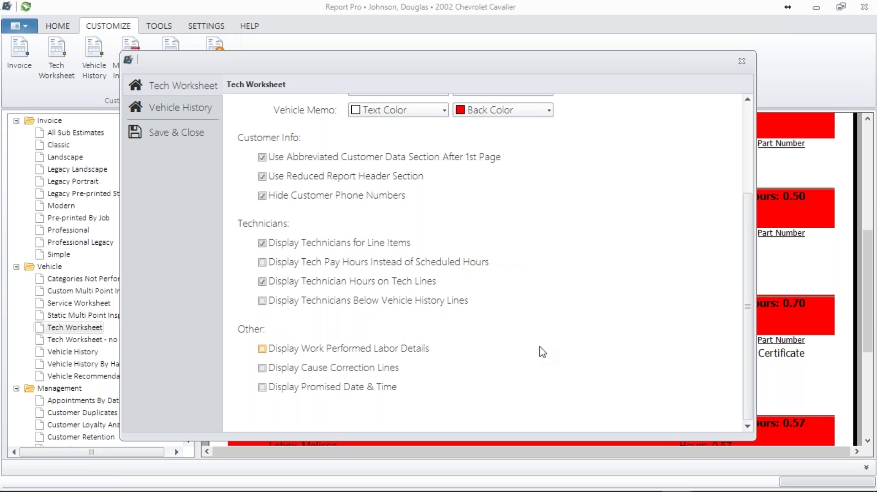
pyautogui.click(442, 353)
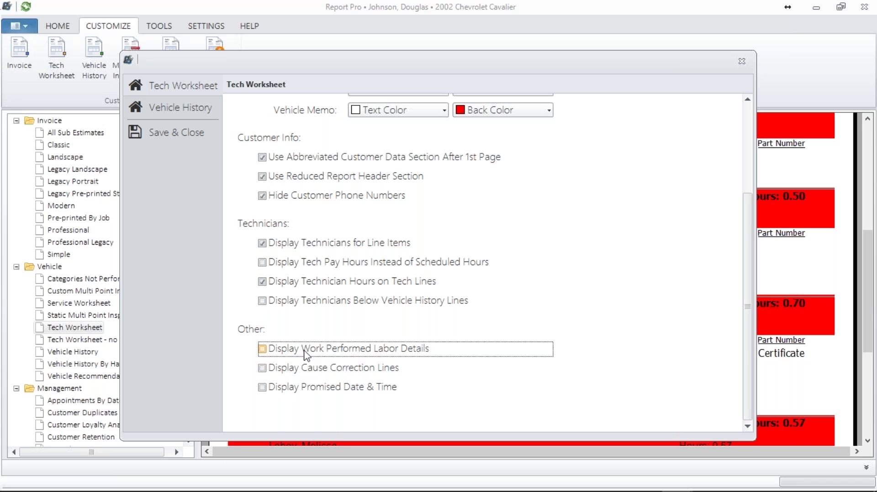
pyautogui.click(263, 350)
pyautogui.click(262, 369)
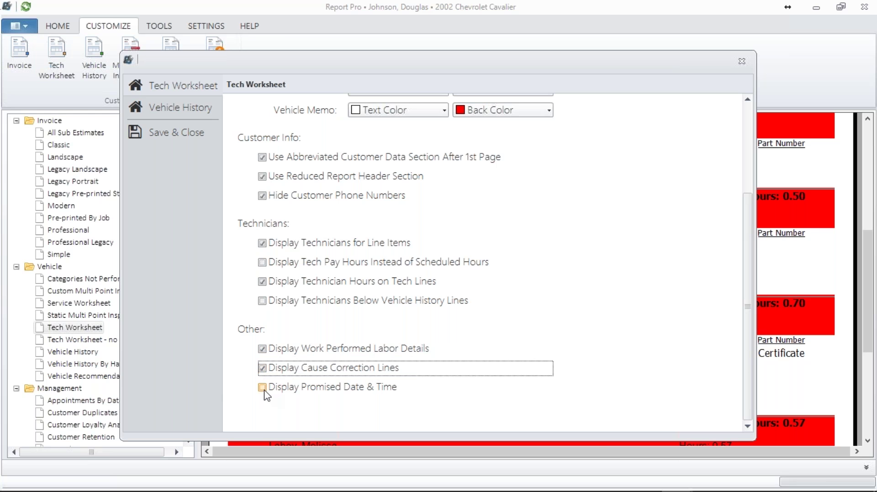
pyautogui.click(262, 388)
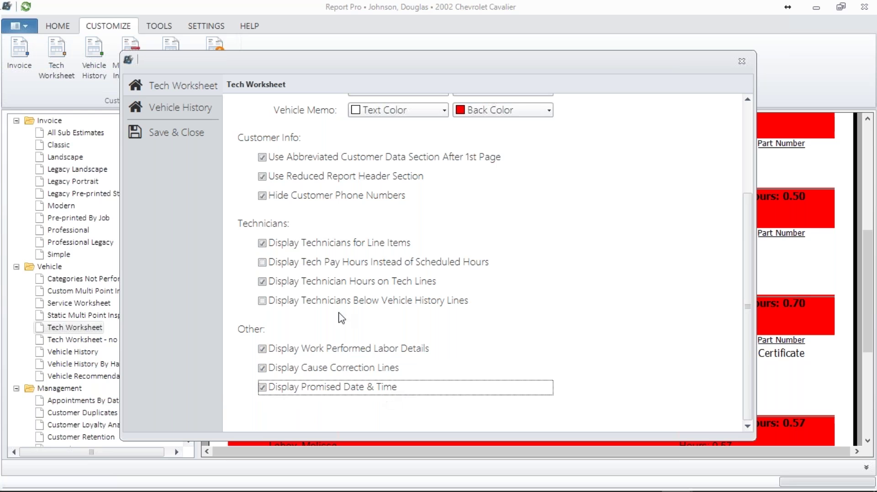
pyautogui.click(169, 137)
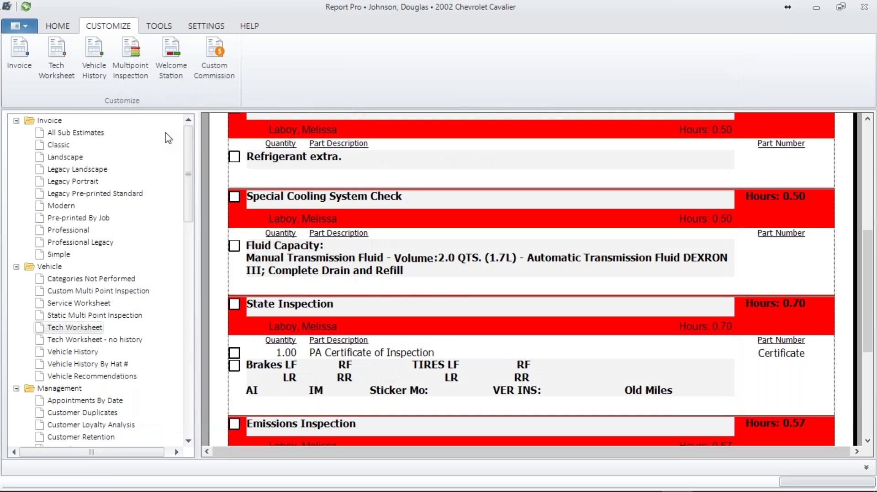
# - Reload the Tech Worksheet report and examine its three pages for the promised date, labor details and cause/correction lines
pyautogui.click(69, 29)
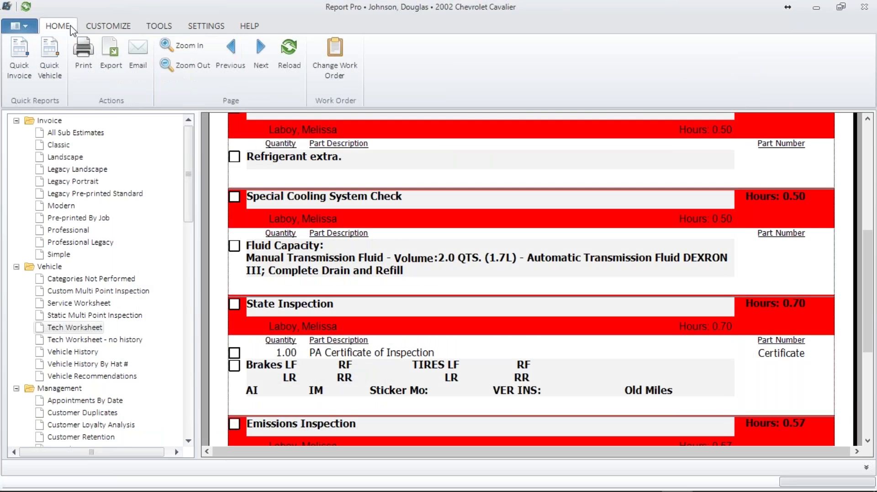
pyautogui.click(289, 45)
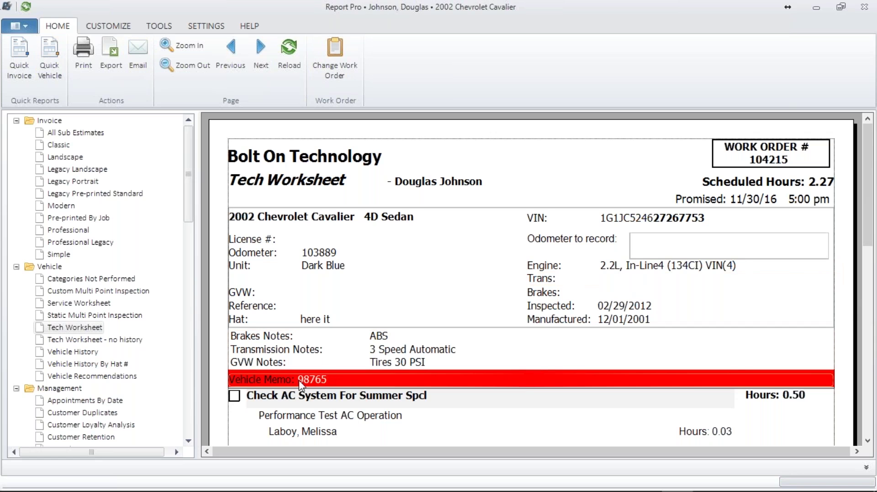
pyautogui.moveTo(866, 242); pyautogui.dragTo(873, 385)
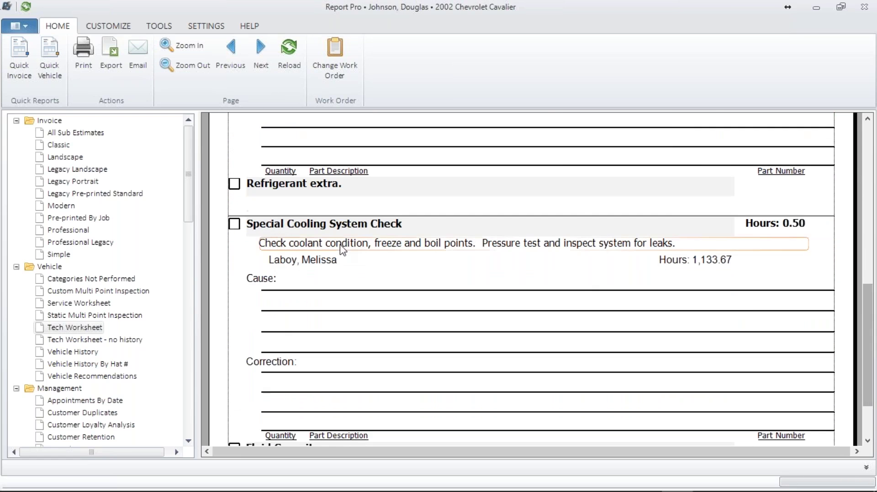
pyautogui.click(870, 275)
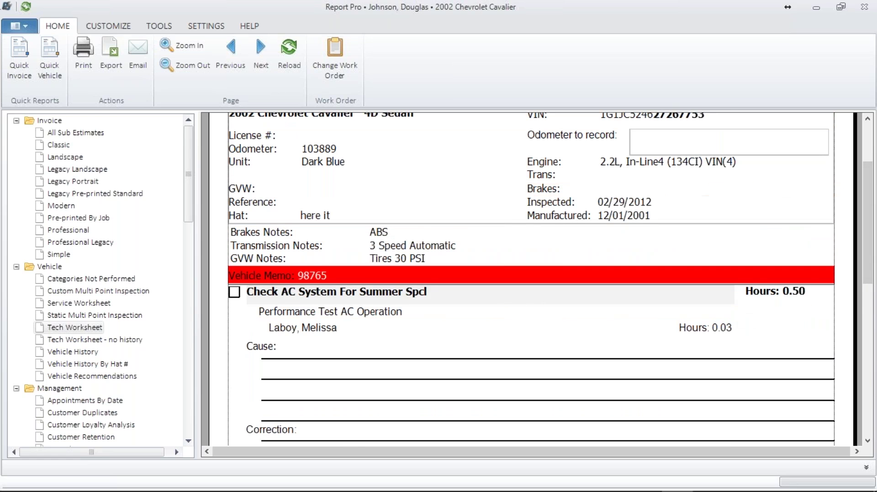
pyautogui.click(871, 315)
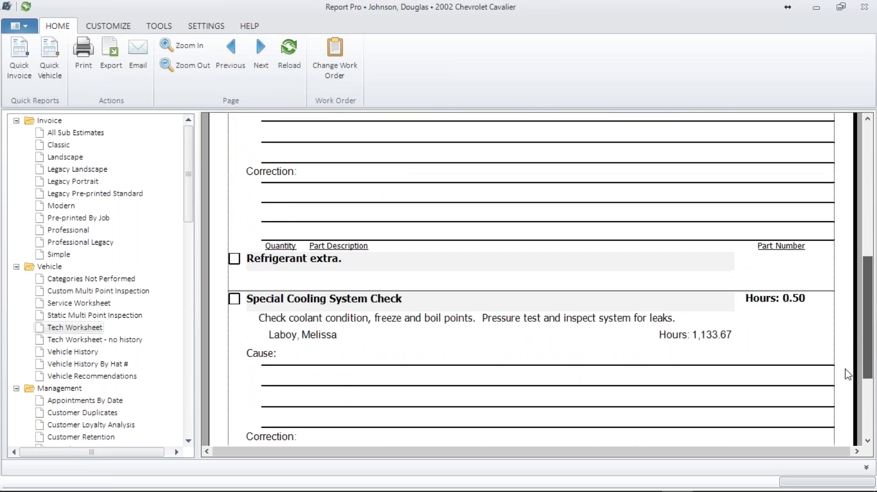
pyautogui.scroll(-3, 843, 397)
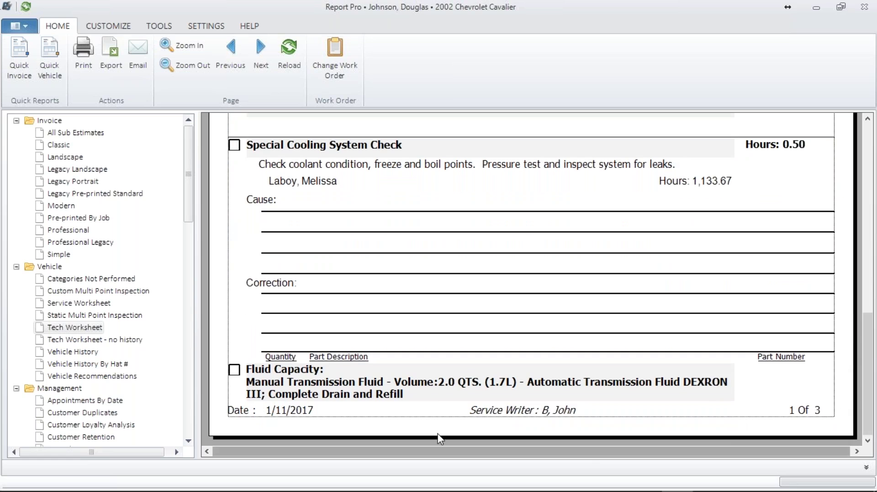
pyautogui.click(261, 49)
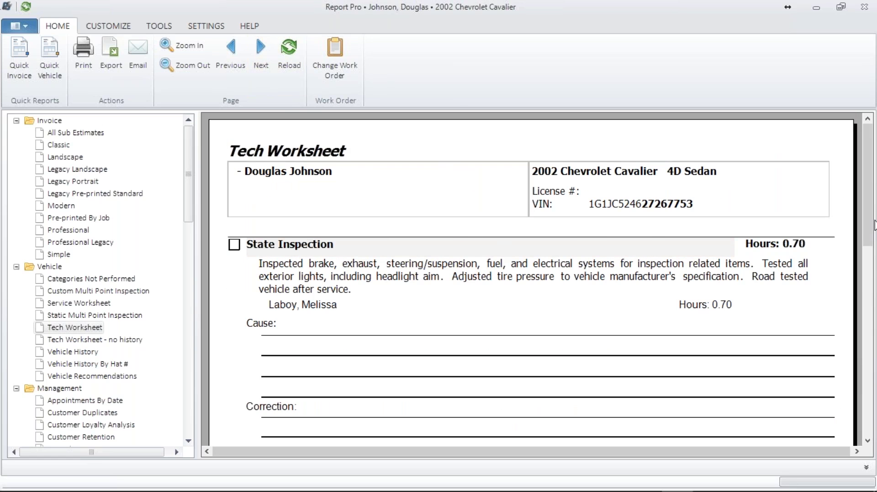
pyautogui.moveTo(871, 231); pyautogui.dragTo(855, 446)
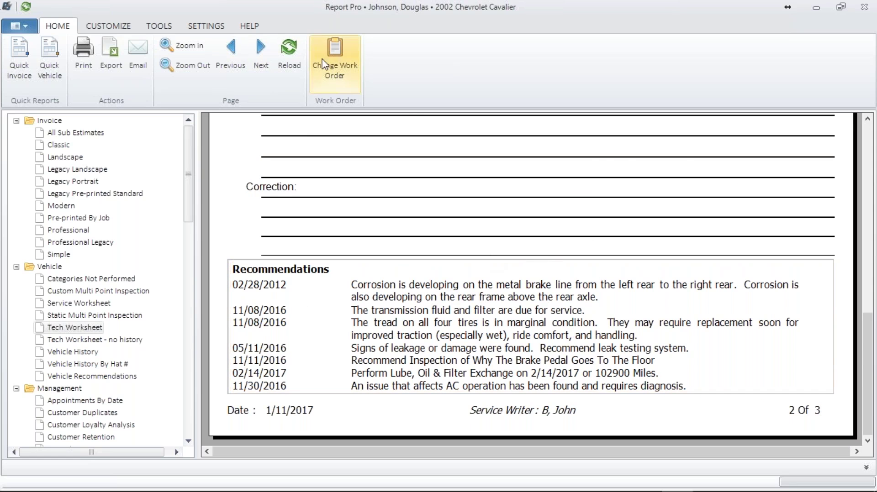
pyautogui.click(271, 49)
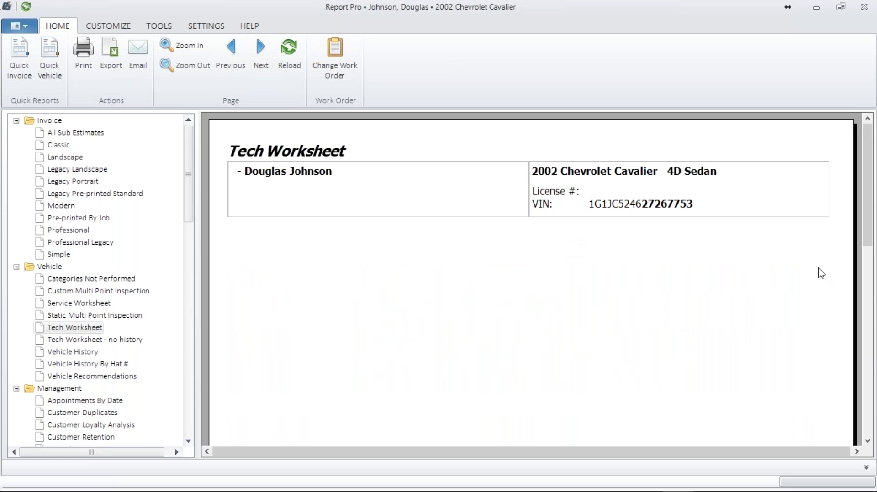
pyautogui.moveTo(868, 237); pyautogui.dragTo(799, 174)
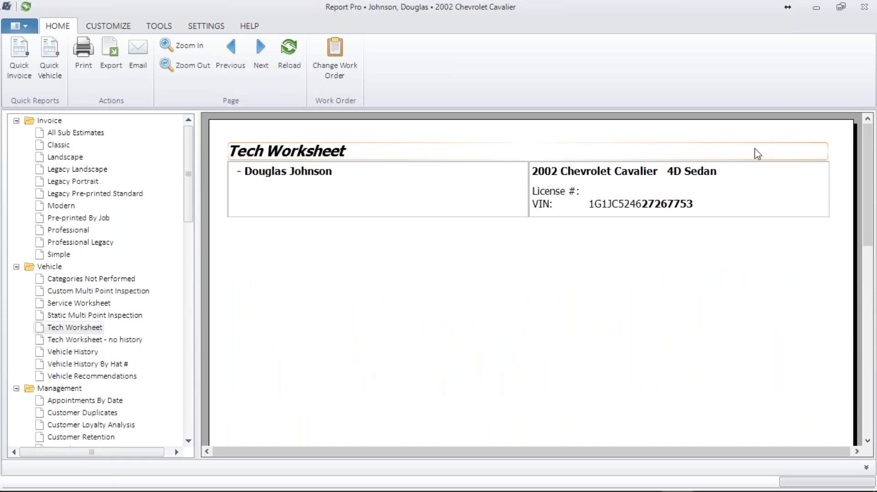
# - In the Vehicle History options, limit the history to 3 years and disable showing only labor items
pyautogui.click(96, 26)
pyautogui.click(59, 52)
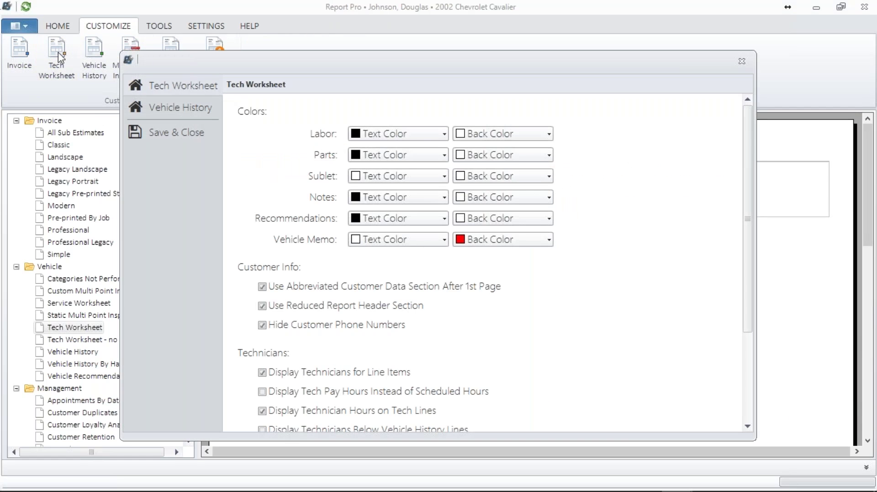
pyautogui.click(149, 107)
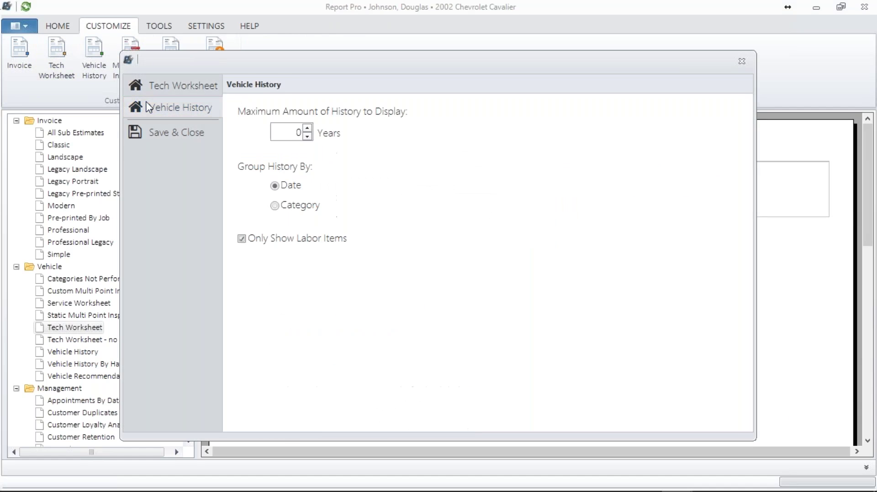
pyautogui.click(307, 138)
pyautogui.click(241, 238)
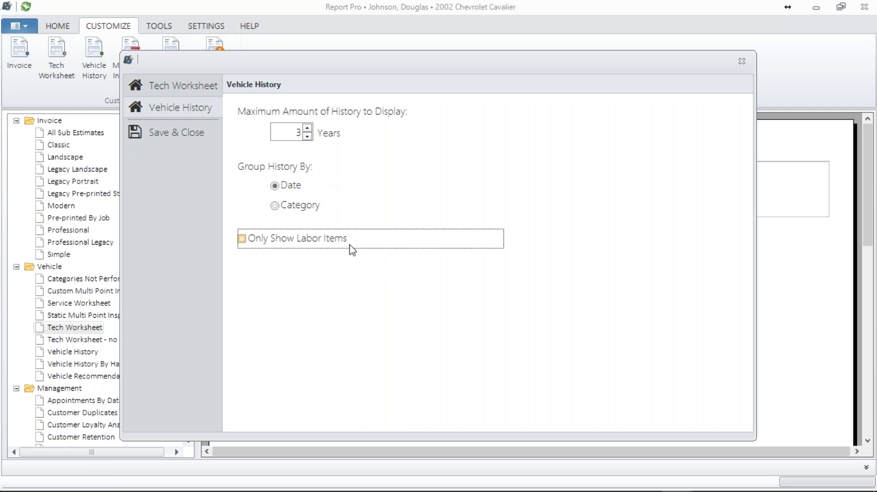
# - Group the vehicle history by category, enable showing only labor items, and save the settings
pyautogui.click(275, 210)
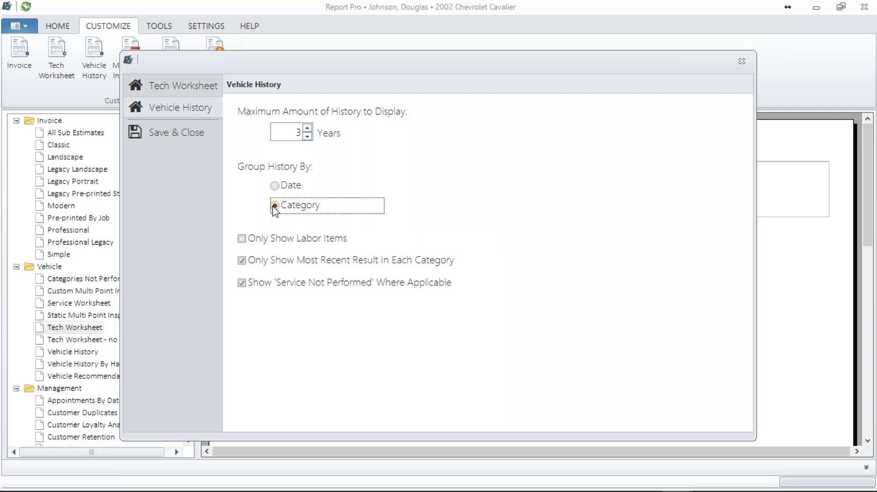
pyautogui.click(243, 244)
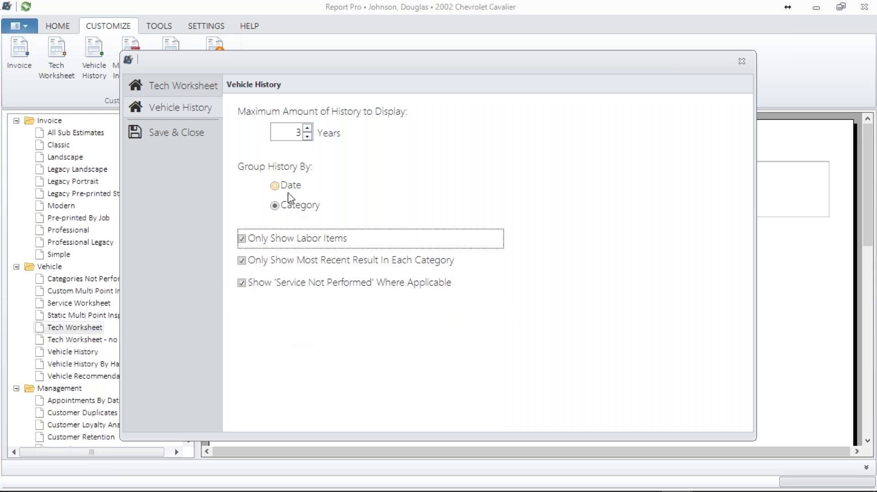
pyautogui.click(277, 186)
pyautogui.click(275, 206)
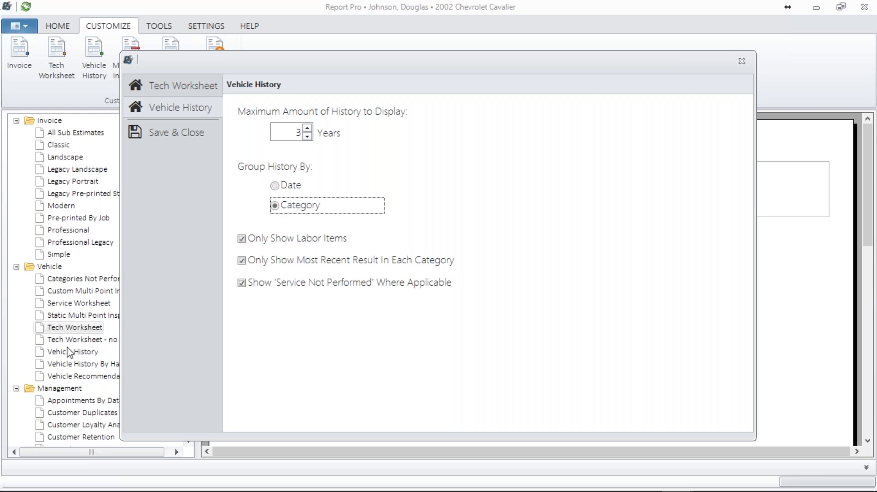
pyautogui.click(164, 133)
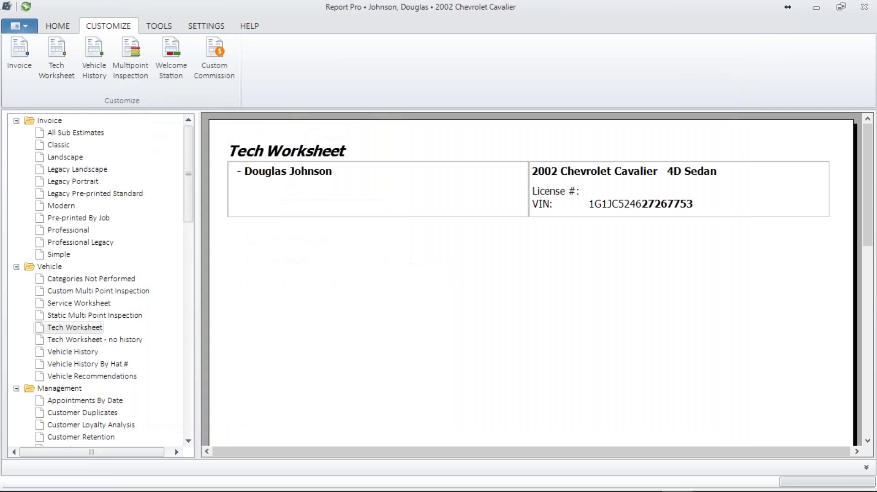
# - Review the Vehicle History report, set the history grouping to Date, and save the settings
pyautogui.click(68, 352)
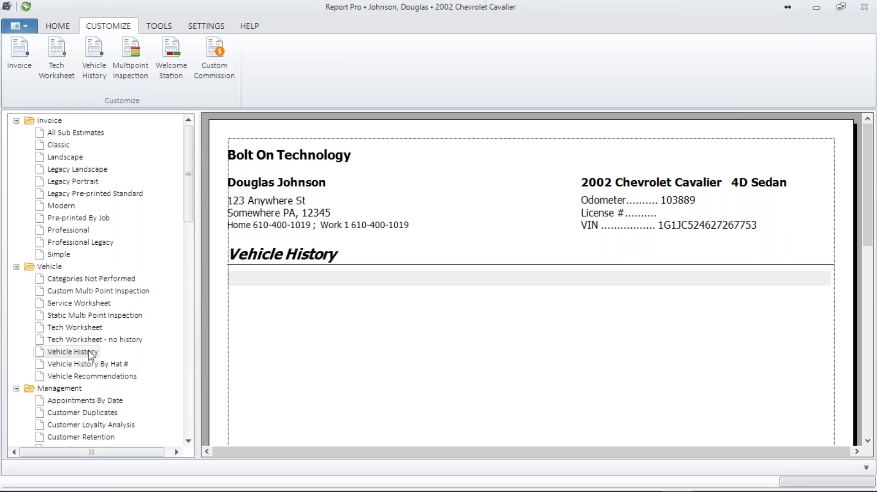
pyautogui.moveTo(868, 258); pyautogui.dragTo(744, 209)
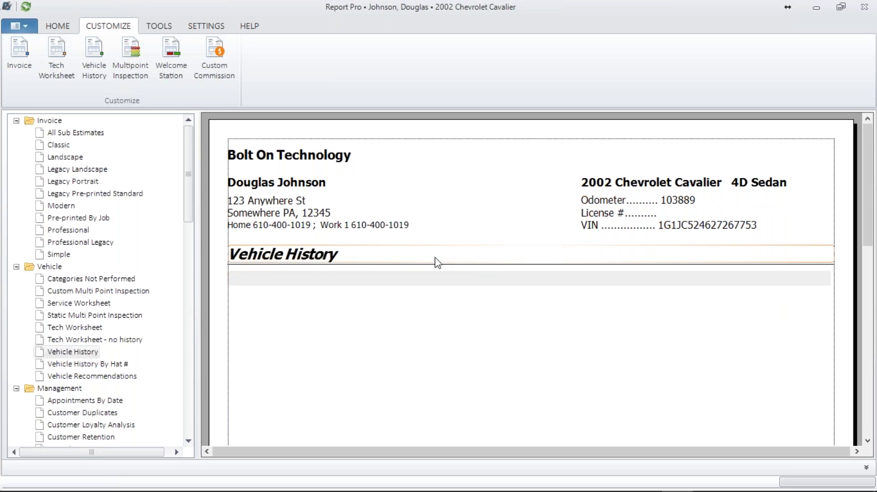
pyautogui.click(64, 50)
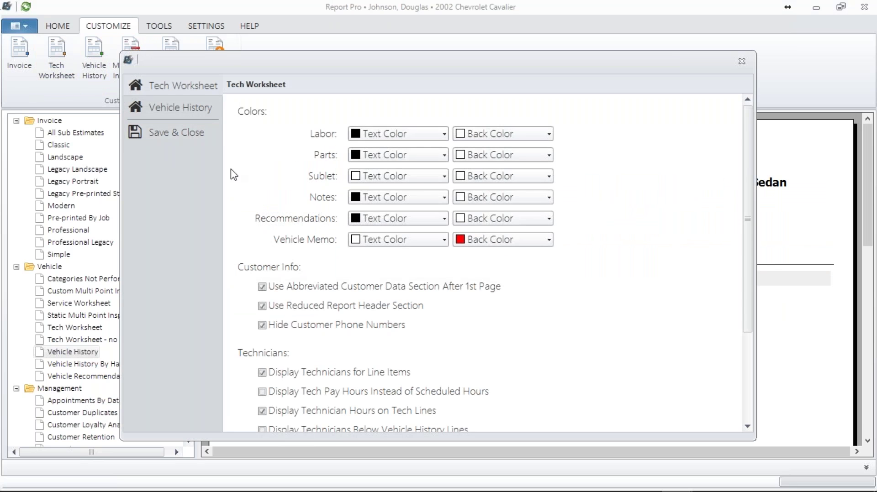
pyautogui.click(178, 110)
pyautogui.click(274, 185)
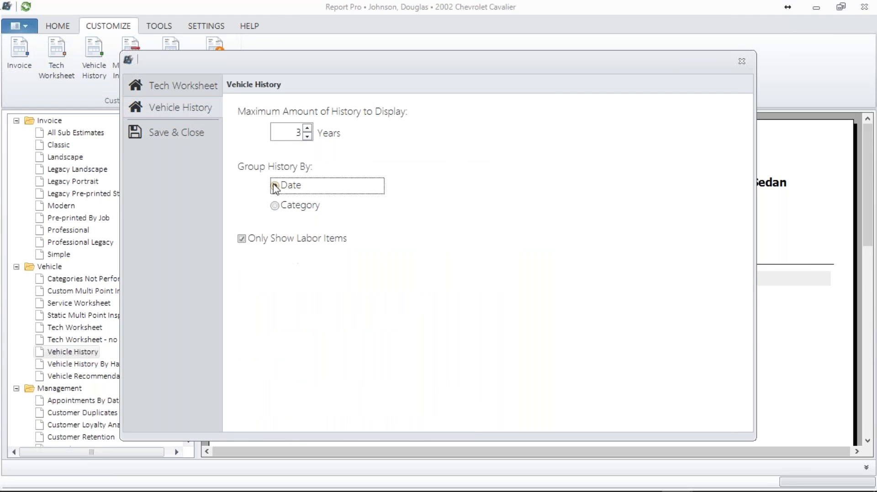
pyautogui.click(190, 134)
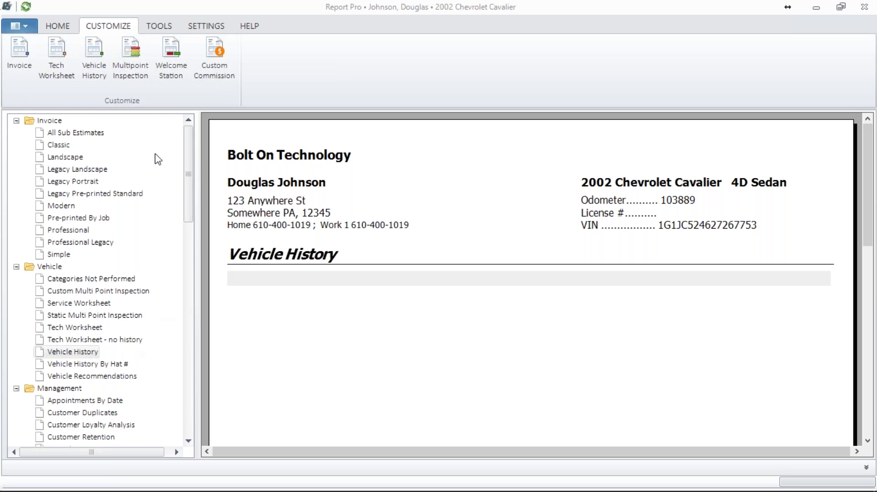
# - Open the multipoint inspections list and look at the contents of the *Spring AC Special inspection
pyautogui.click(133, 52)
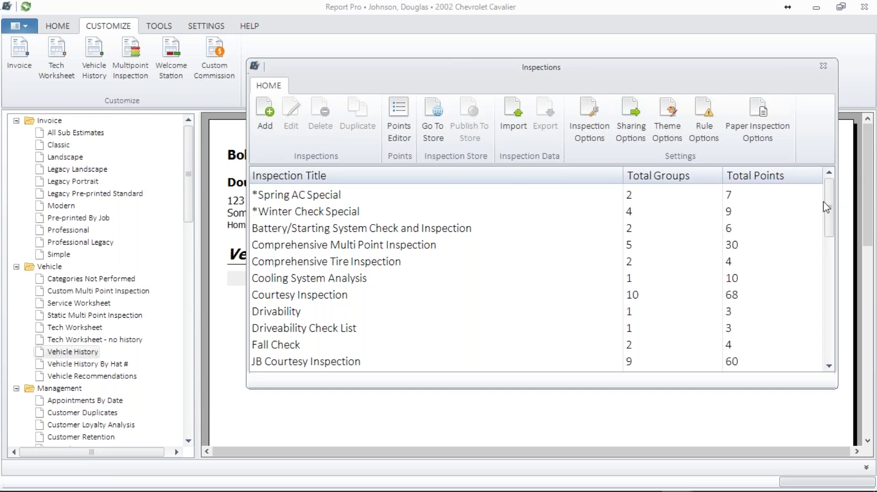
pyautogui.moveTo(831, 211); pyautogui.dragTo(711, 164)
pyautogui.doubleClick(286, 195)
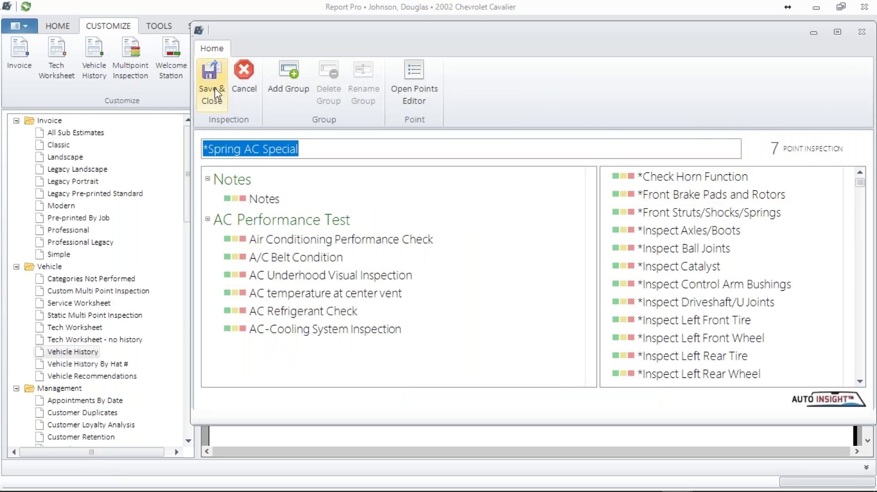
pyautogui.click(215, 96)
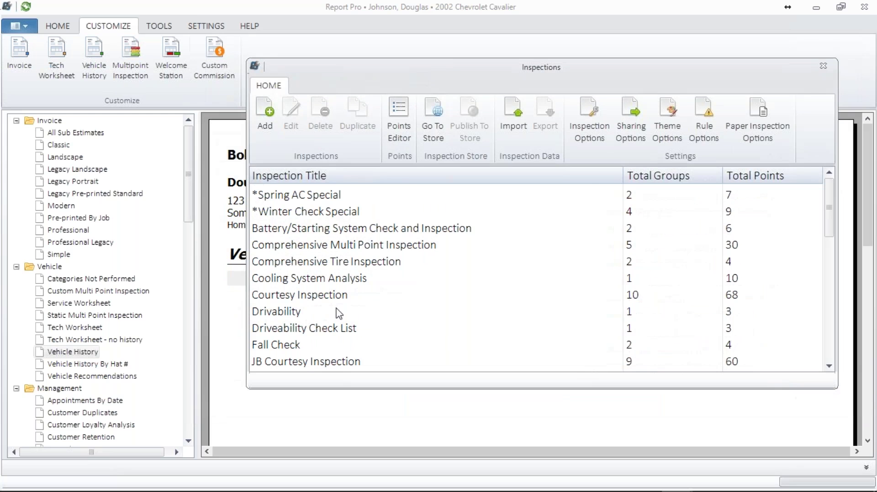
# - Browse the Inspection Store's full list of downloadable inspections
pyautogui.click(433, 112)
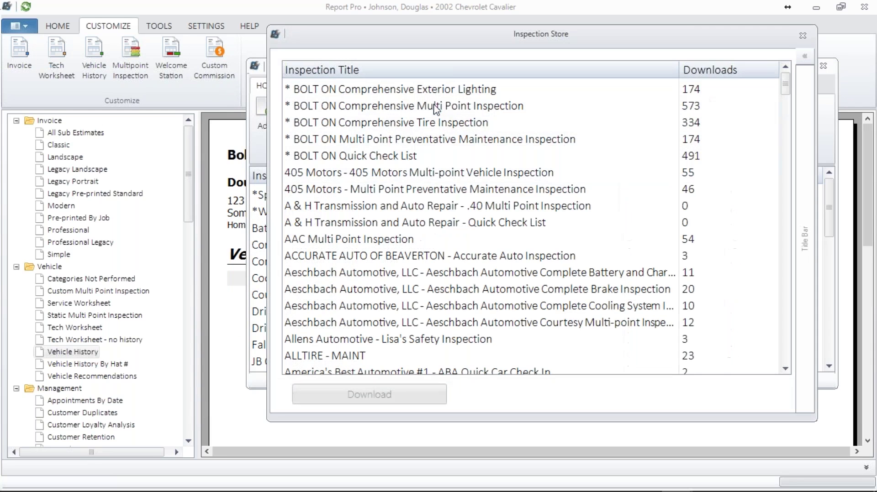
pyautogui.click(806, 38)
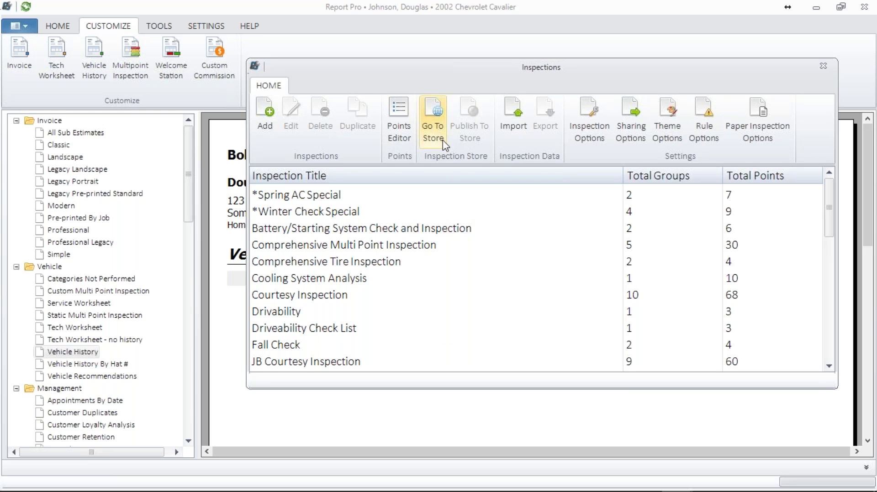
pyautogui.click(430, 125)
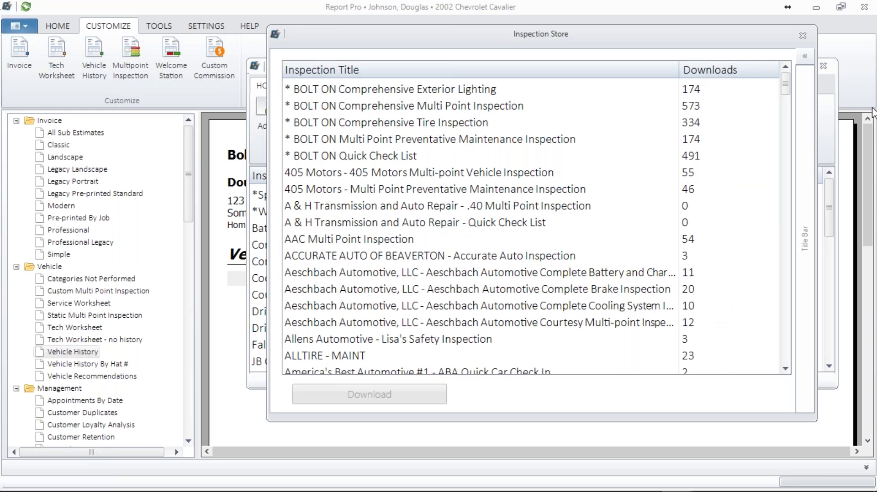
pyautogui.moveTo(789, 94); pyautogui.dragTo(785, 410)
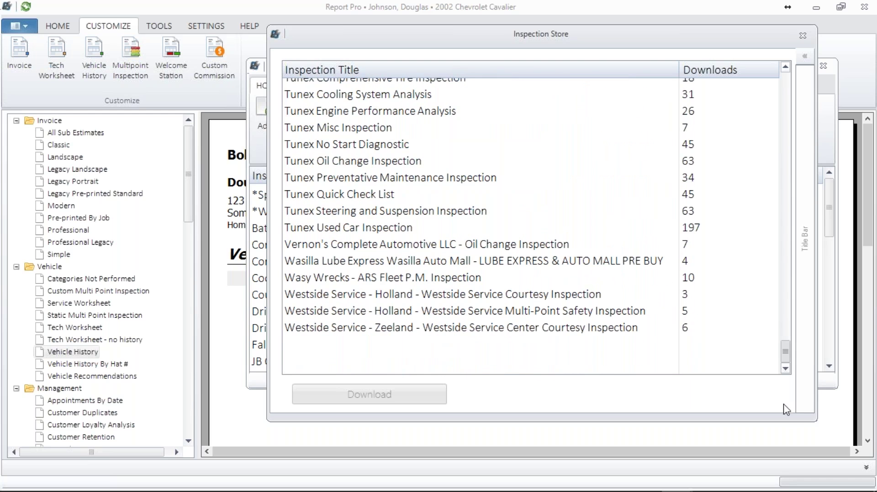
pyautogui.moveTo(786, 410); pyautogui.dragTo(800, 88)
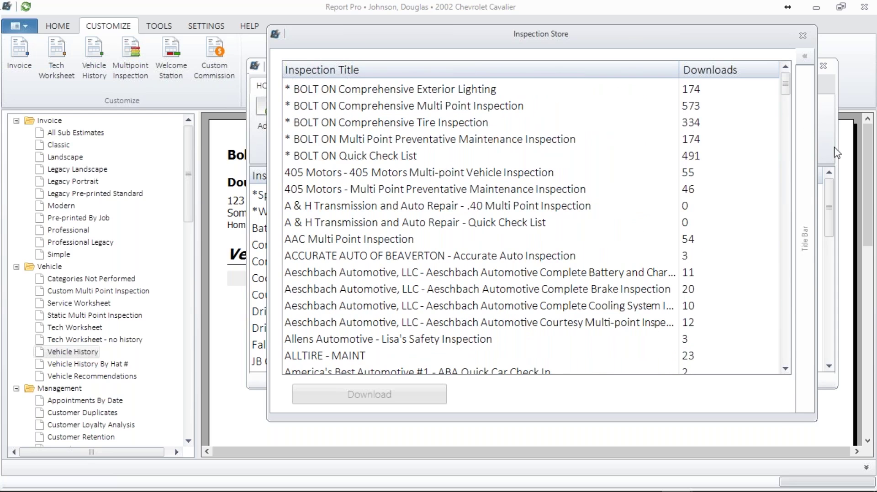
# - Find the Ayers Automotive Courtesy Inspection in the Inspection Store and look through its preview from the first group to the last
pyautogui.click(785, 369)
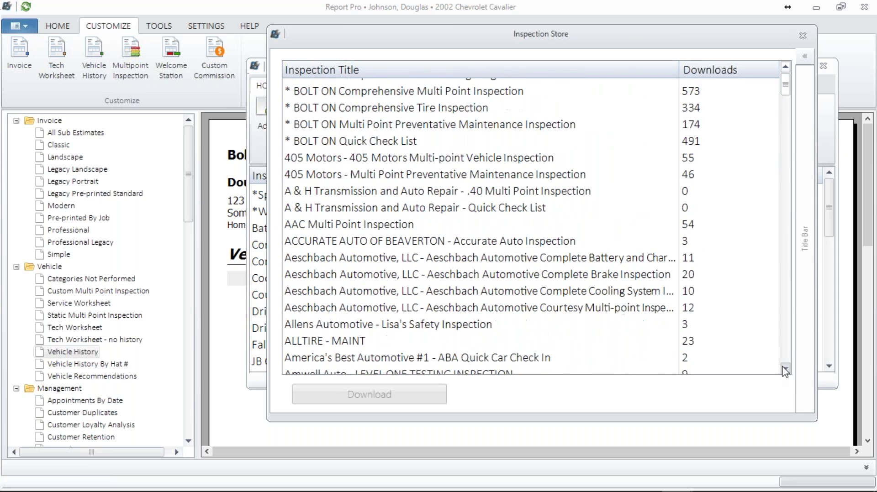
pyautogui.moveTo(785, 371); pyautogui.dragTo(786, 371)
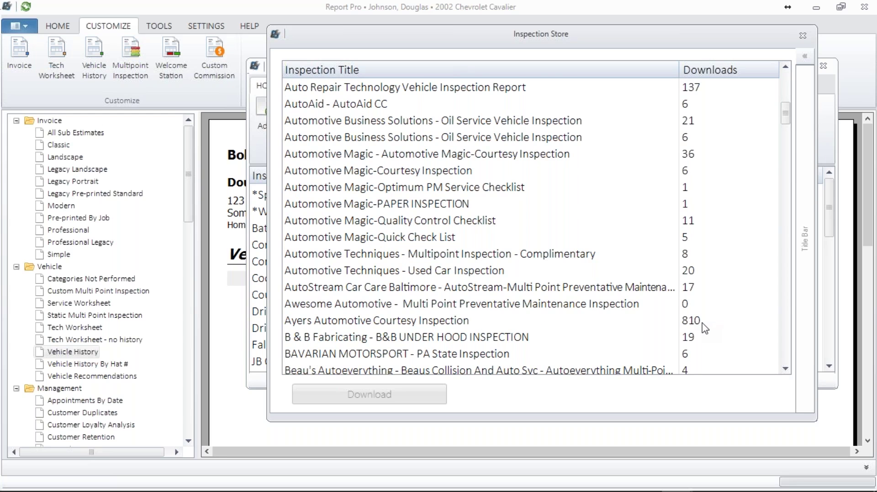
pyautogui.click(447, 322)
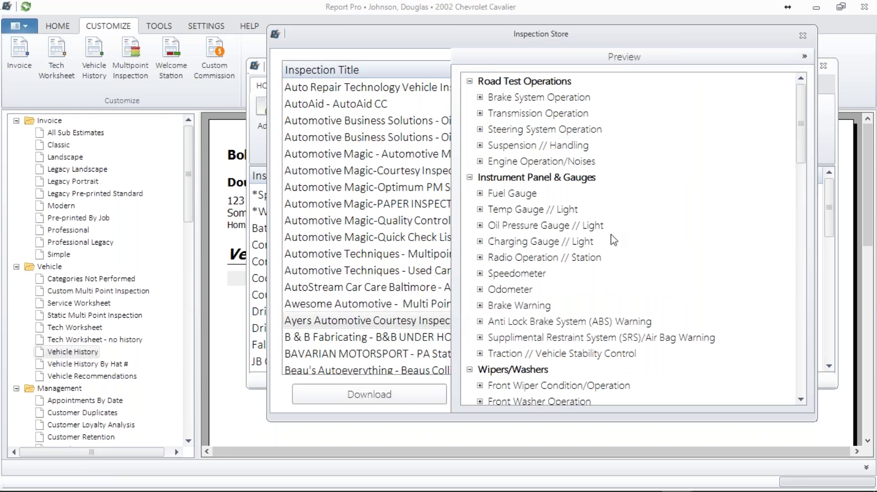
pyautogui.moveTo(802, 135); pyautogui.dragTo(818, 388)
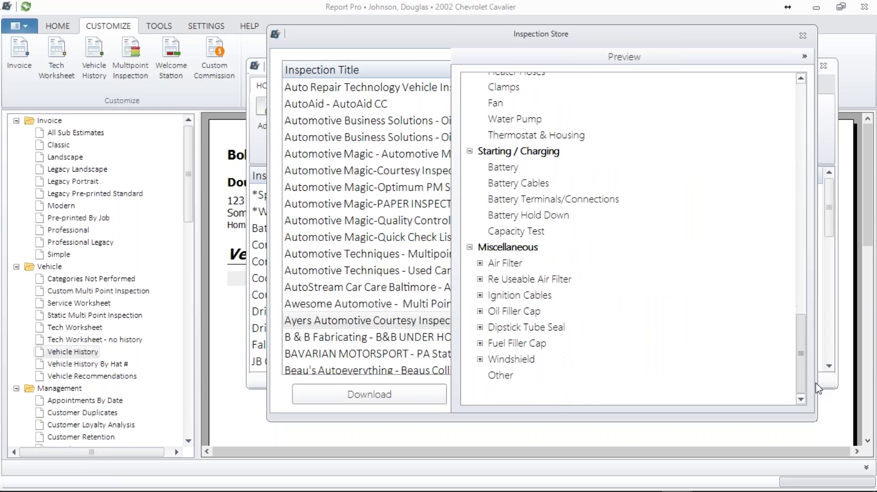
pyautogui.scroll(10, 775, 243)
pyautogui.scroll(10, 775, 244)
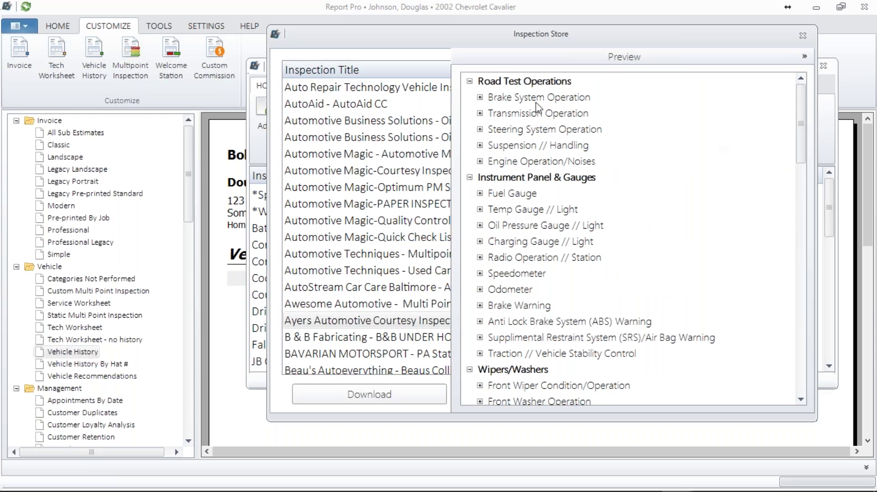
# - Check the notes and recommendations under Brake System Operation in the preview, look over the remaining points, and close the Inspection Store
pyautogui.click(480, 97)
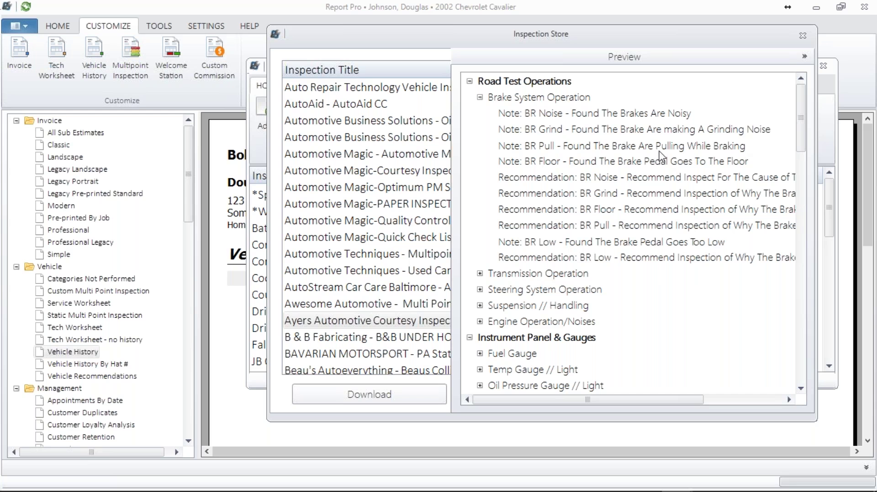
pyautogui.click(480, 98)
pyautogui.moveTo(806, 164); pyautogui.dragTo(787, 388)
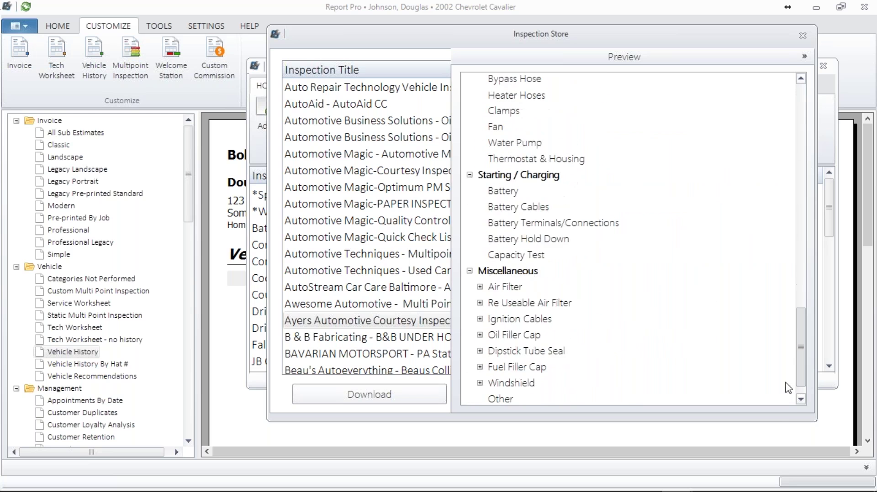
pyautogui.moveTo(800, 322); pyautogui.dragTo(798, 102)
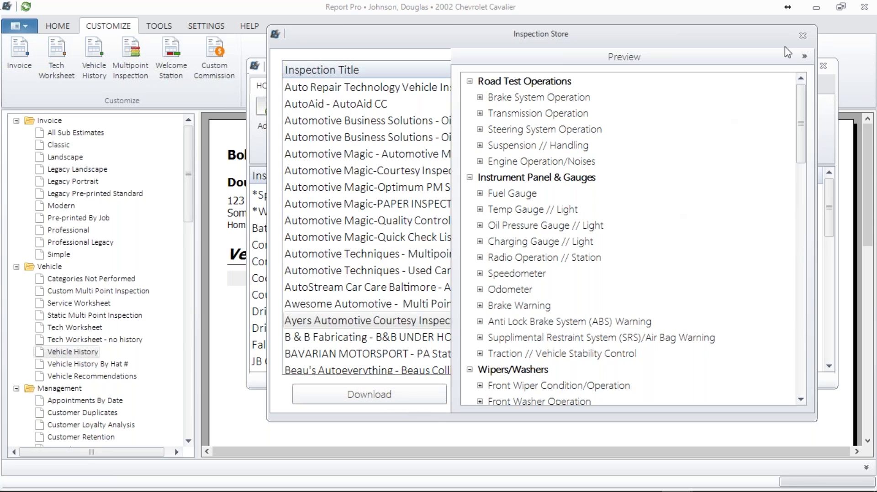
pyautogui.click(802, 35)
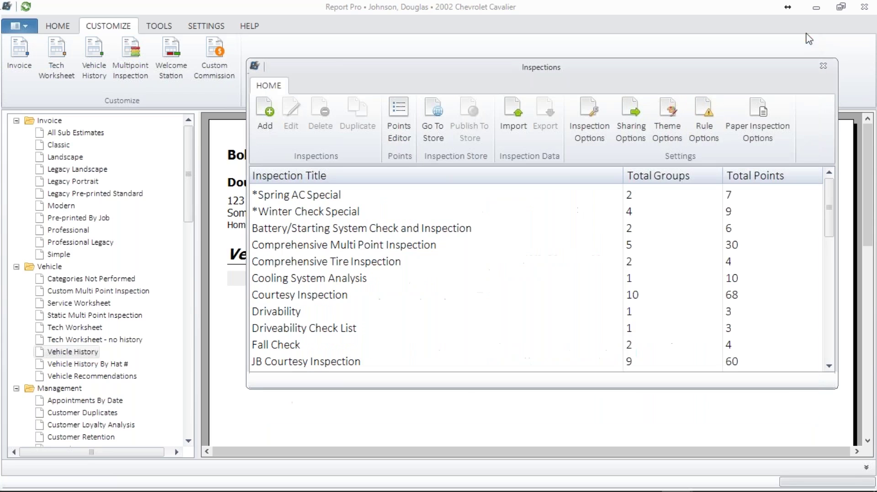
# - Open the Brake System Operation point of the Courtesy Inspection and review its canned notes, recommendations and jobs
pyautogui.click(288, 300)
pyautogui.doubleClick(288, 296)
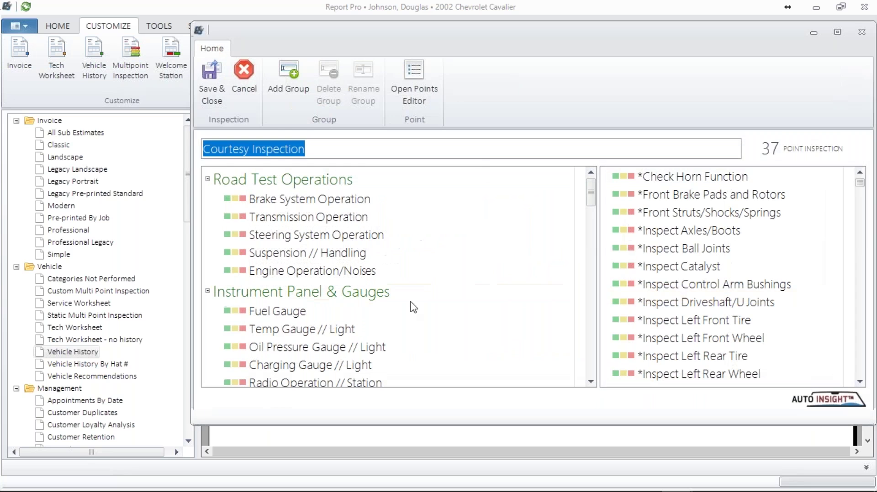
pyautogui.click(332, 201)
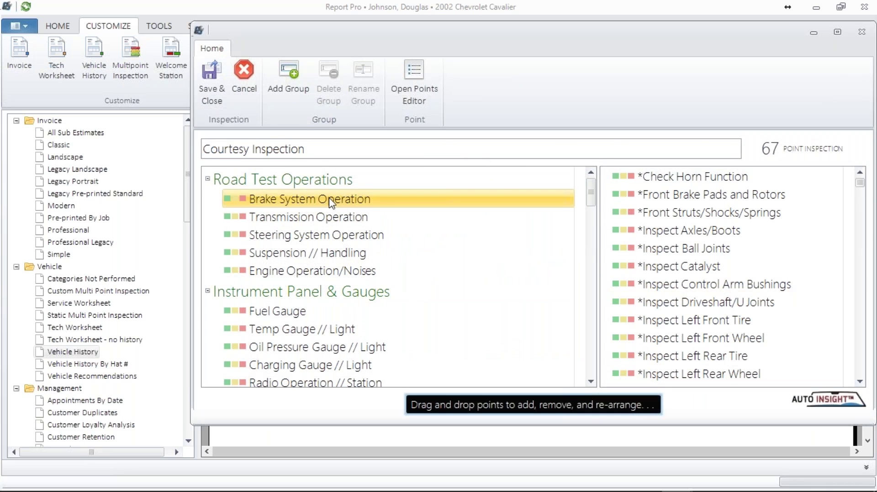
pyautogui.doubleClick(331, 201)
pyautogui.click(730, 138)
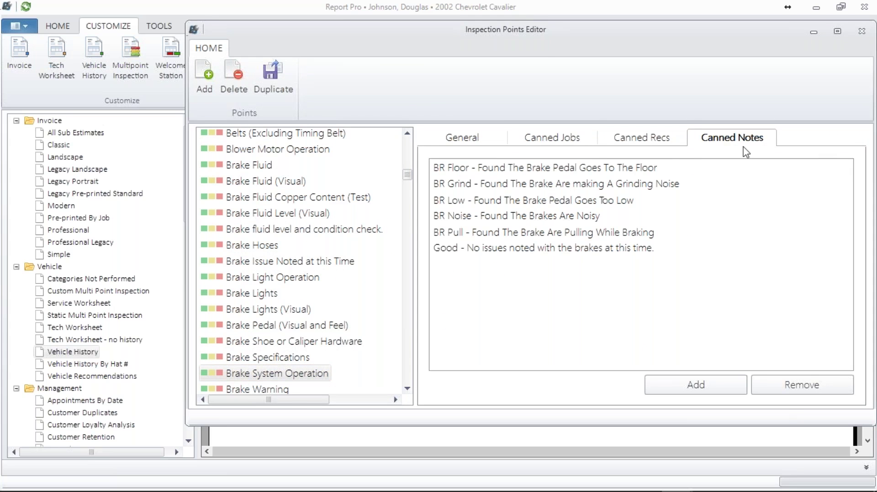
pyautogui.click(658, 144)
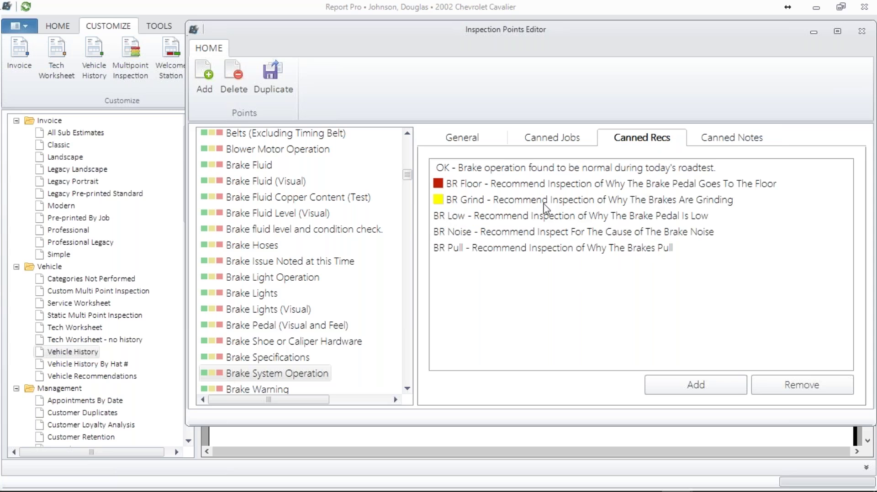
pyautogui.click(563, 141)
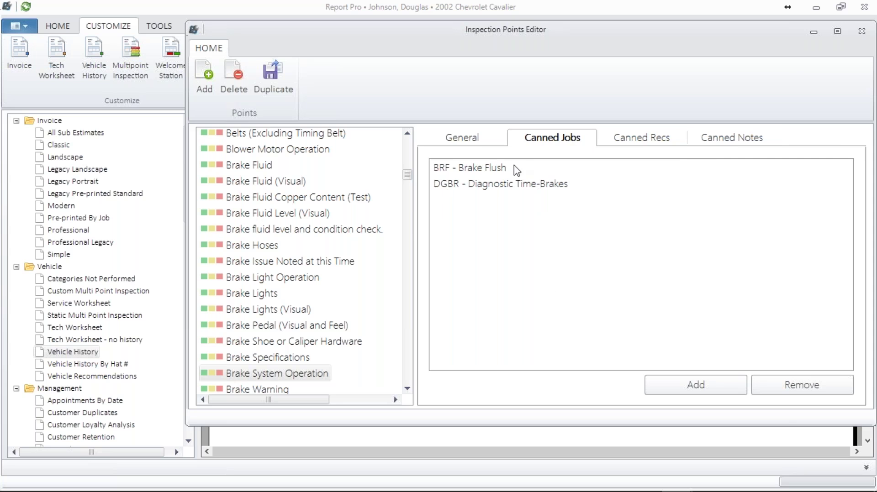
# - Examine the general title, category and interval settings of Brake System Operation, close the points editor, and save and close the Courtesy Inspection
pyautogui.click(469, 141)
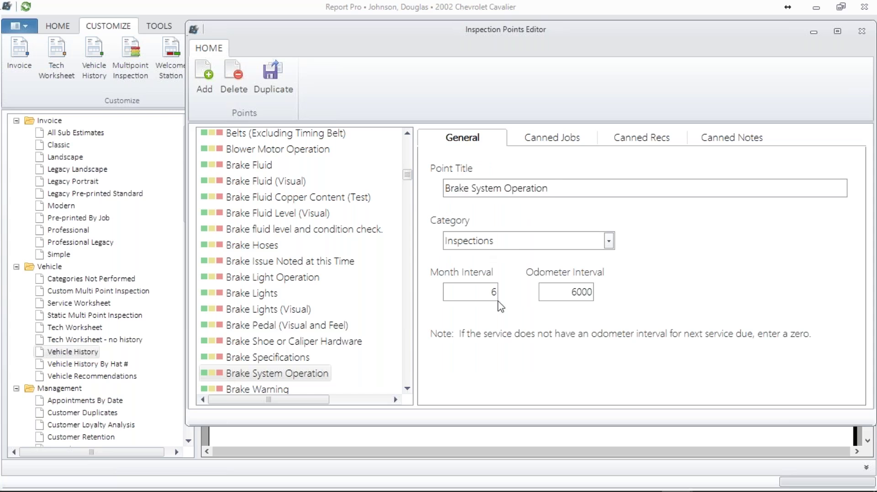
pyautogui.moveTo(554, 188); pyautogui.dragTo(425, 195)
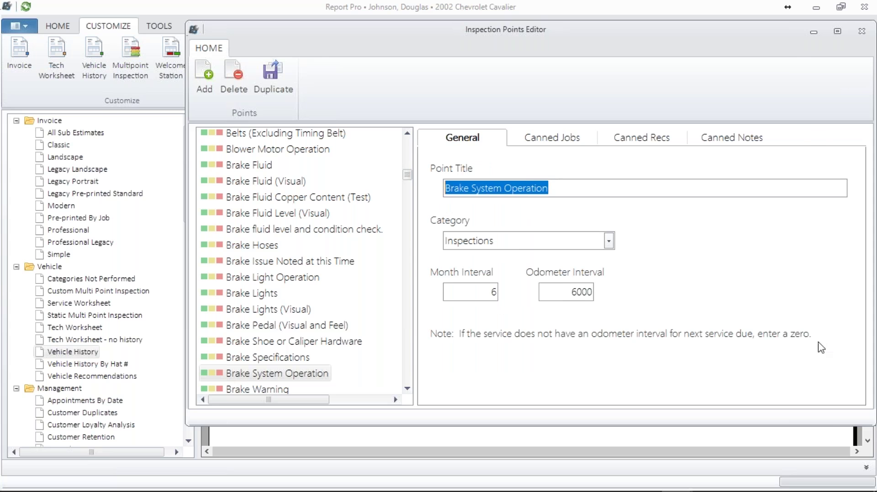
pyautogui.moveTo(766, 47); pyautogui.dragTo(698, 48)
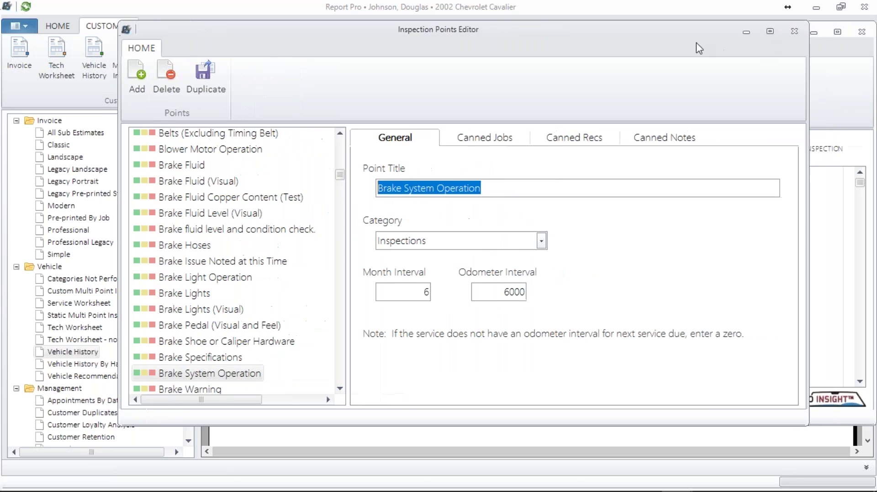
pyautogui.click(794, 31)
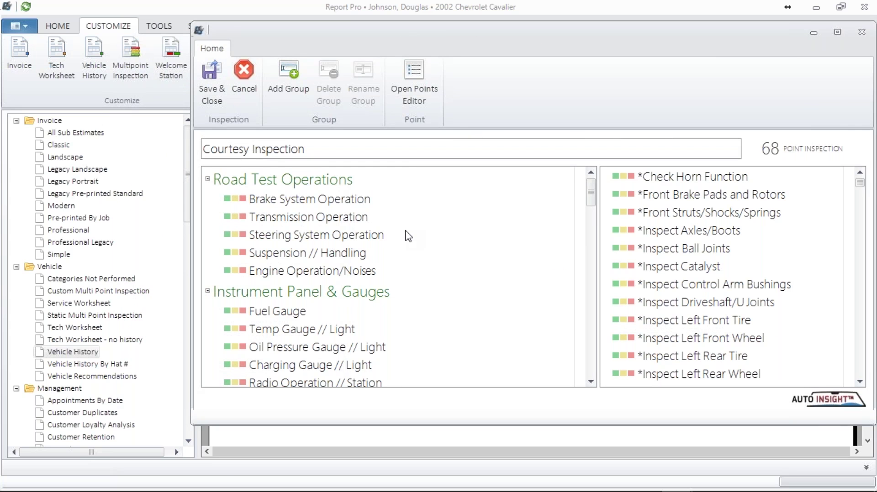
pyautogui.click(210, 73)
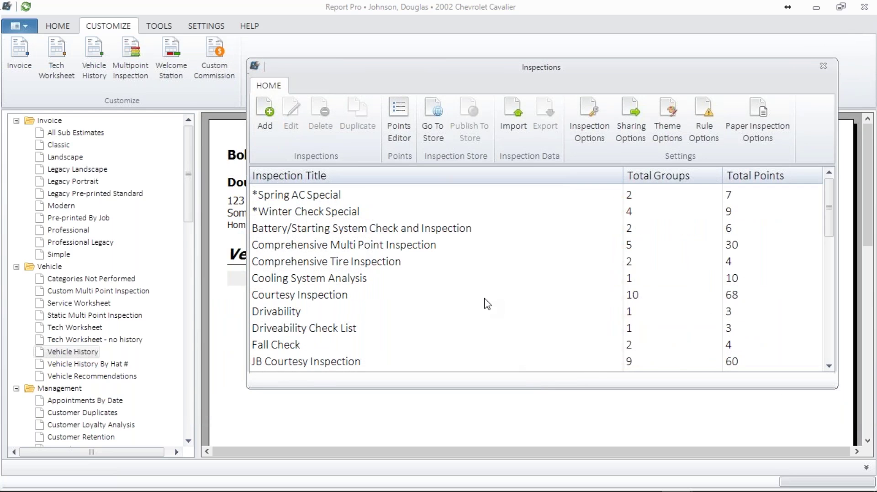
# - Reopen the Courtesy Inspection and delete its Instrument Panel & Gauges group
pyautogui.doubleClick(337, 295)
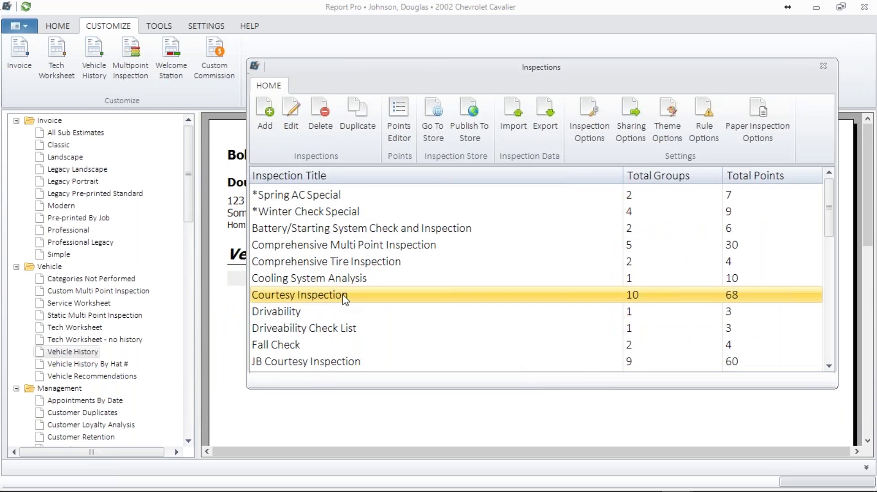
pyautogui.click(336, 295)
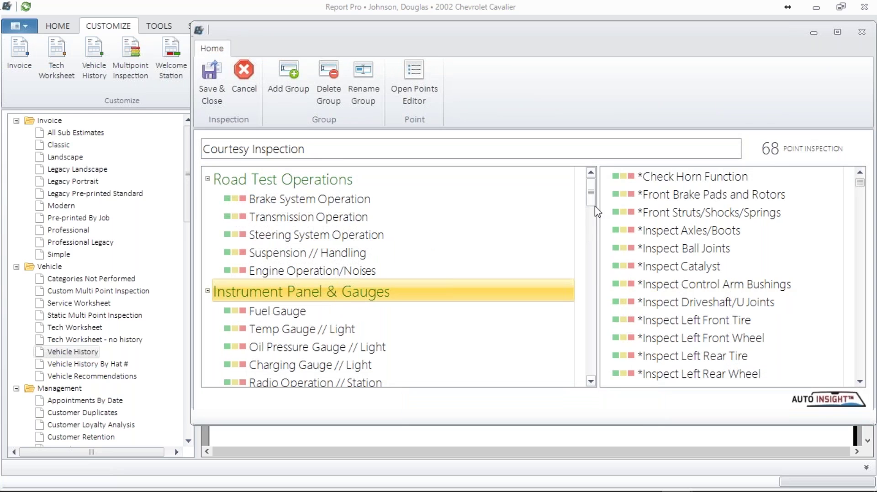
pyautogui.moveTo(593, 204); pyautogui.dragTo(589, 221)
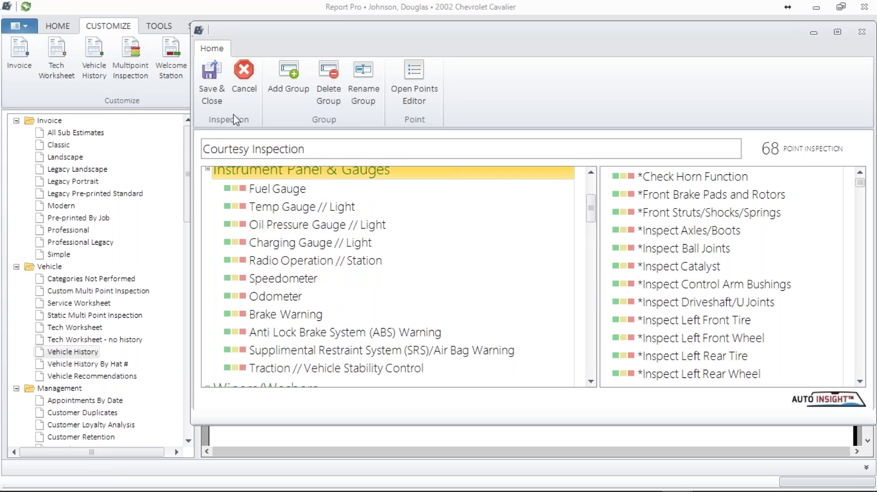
pyautogui.click(329, 77)
pyautogui.click(413, 270)
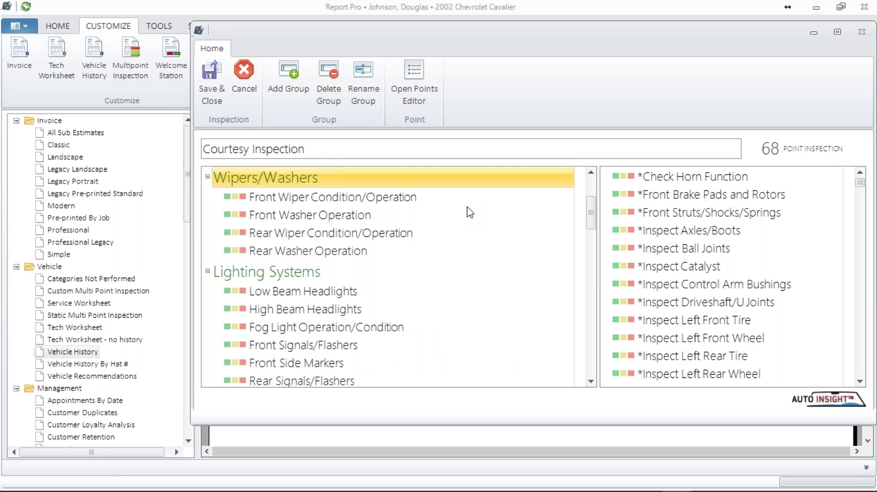
# - Move Rear Washer Operation to the start of the Wipers/Washers group and back to the end of it
pyautogui.click(278, 253)
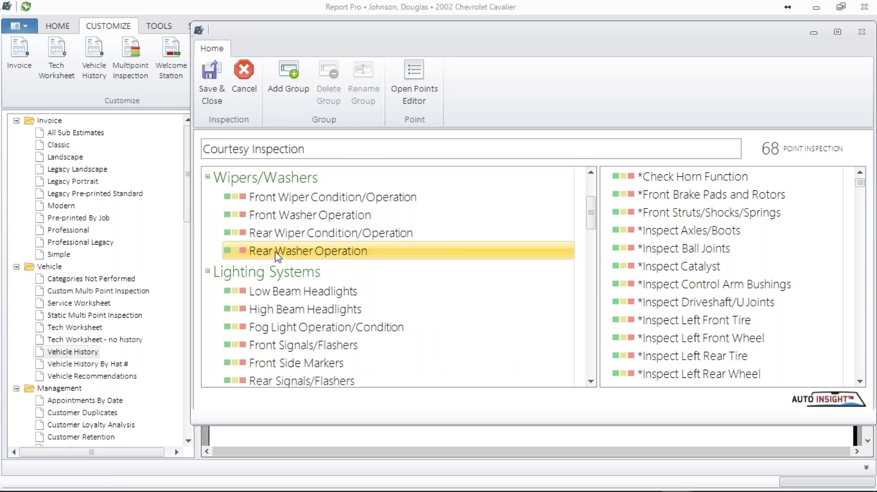
pyautogui.moveTo(280, 256); pyautogui.dragTo(340, 194)
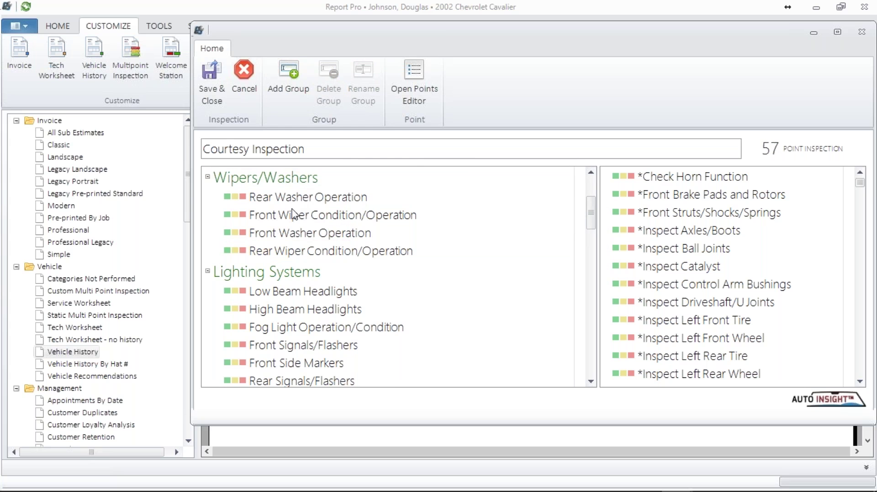
pyautogui.moveTo(288, 201); pyautogui.dragTo(282, 254)
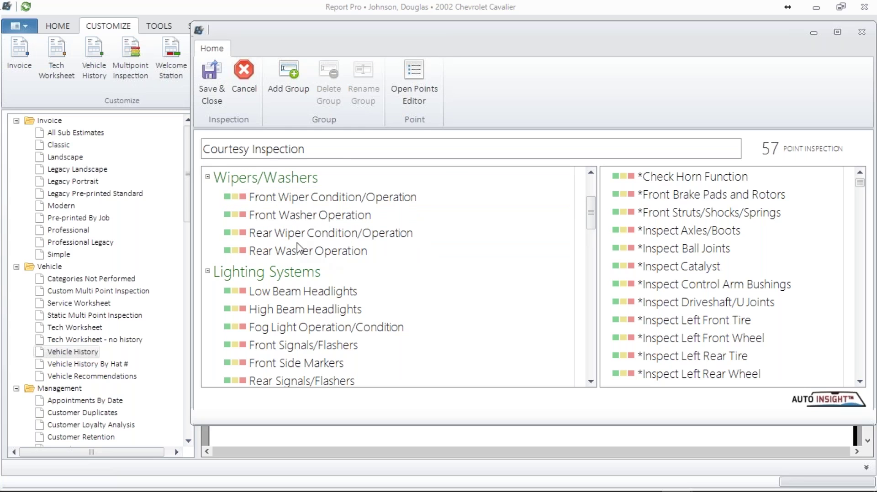
# - Remove Fog Light Operation/Condition from the Lighting Systems group, and discard all unsaved changes to the Courtesy Inspection
pyautogui.moveTo(298, 332); pyautogui.dragTo(823, 335)
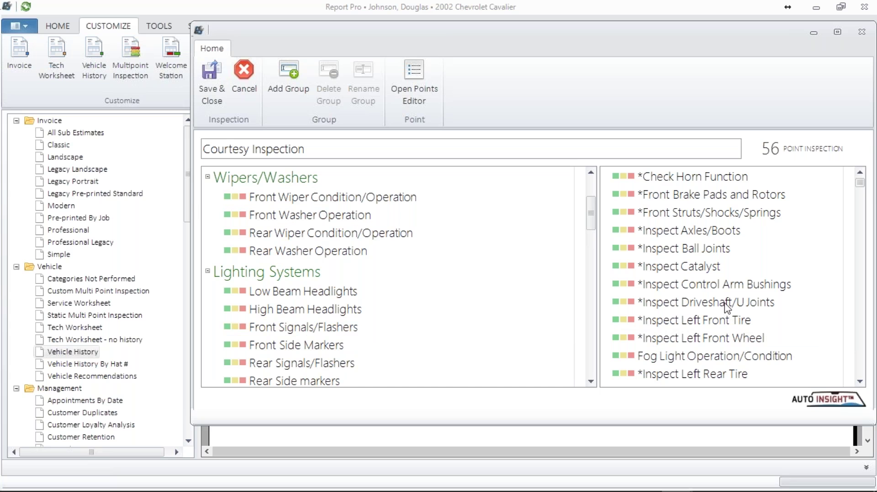
pyautogui.click(239, 77)
pyautogui.click(405, 265)
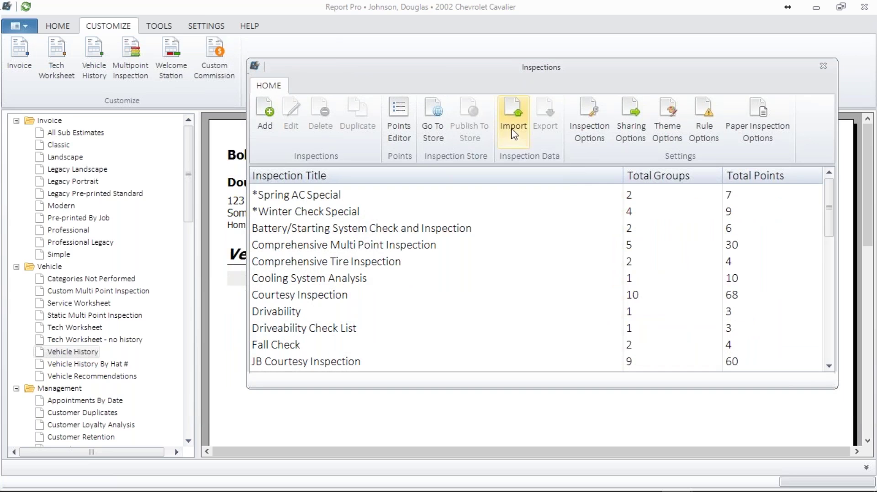
# - Try the export option on the Courtesy Inspection and close the inspections list
pyautogui.click(309, 294)
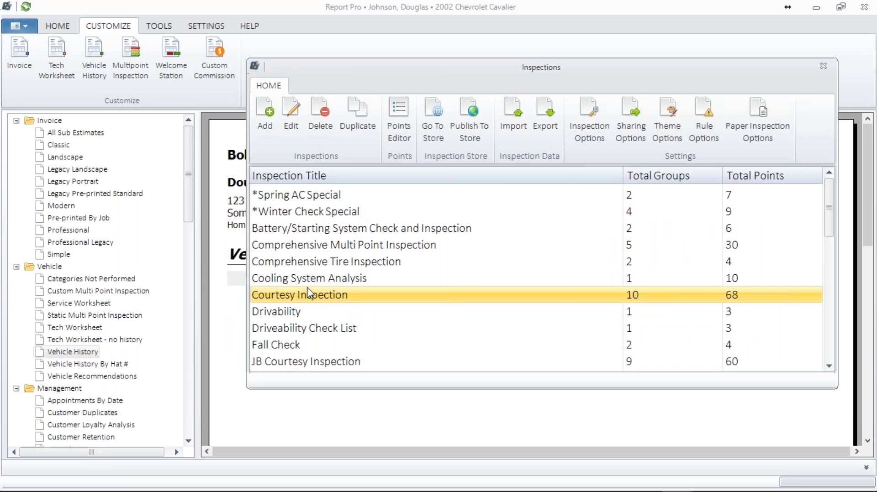
pyautogui.click(541, 113)
pyautogui.click(823, 65)
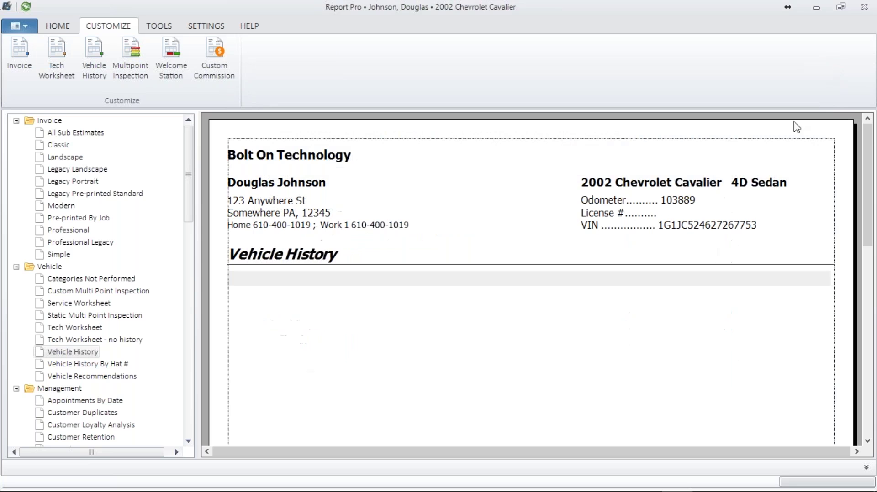
# - Open the Welcome Station customization and review its general, disclaimer, popular jobs and summer seasonal upsell settings
pyautogui.click(171, 61)
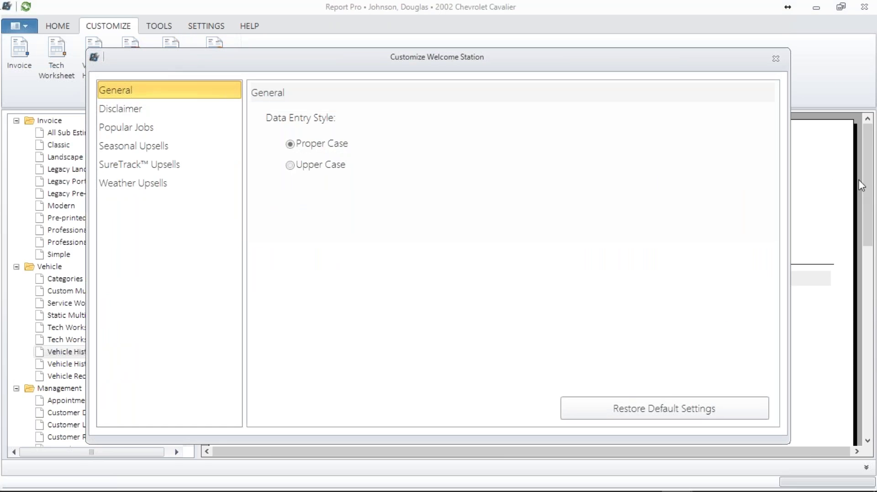
pyautogui.click(869, 185)
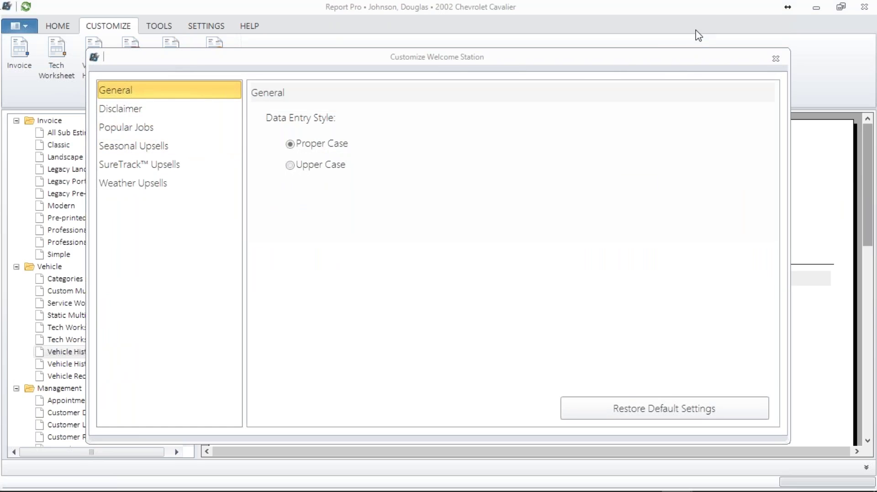
pyautogui.click(158, 110)
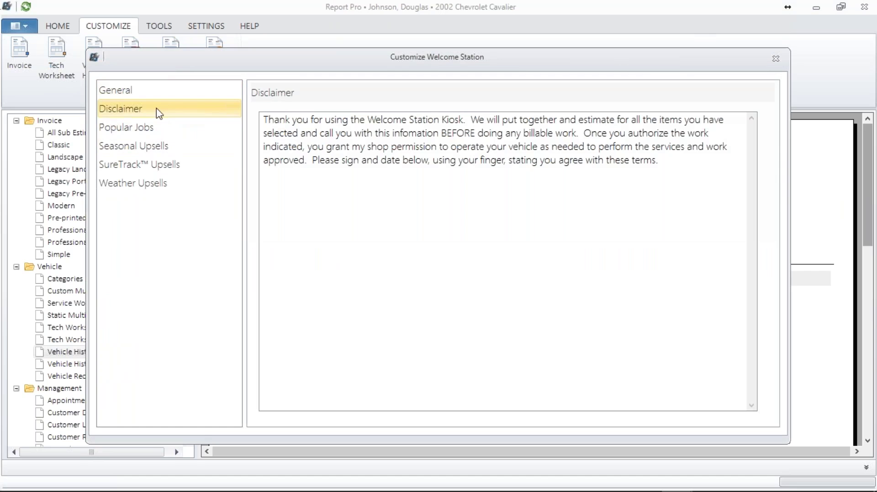
pyautogui.click(146, 128)
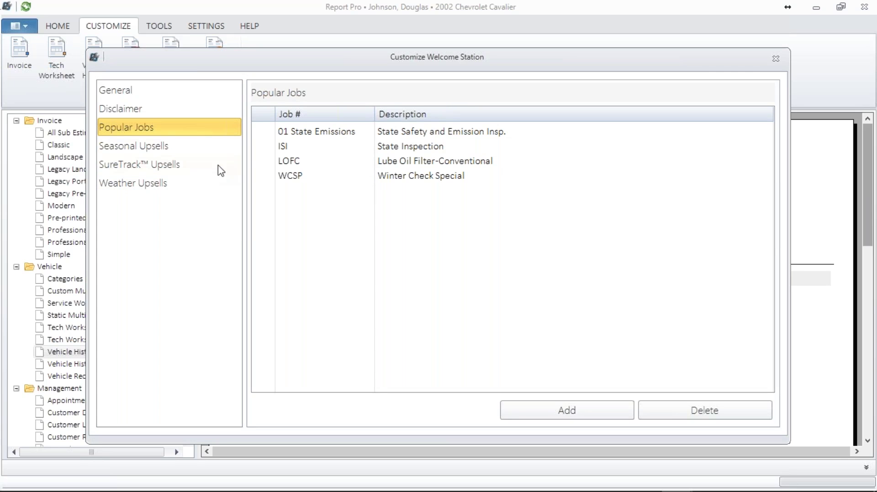
pyautogui.click(169, 149)
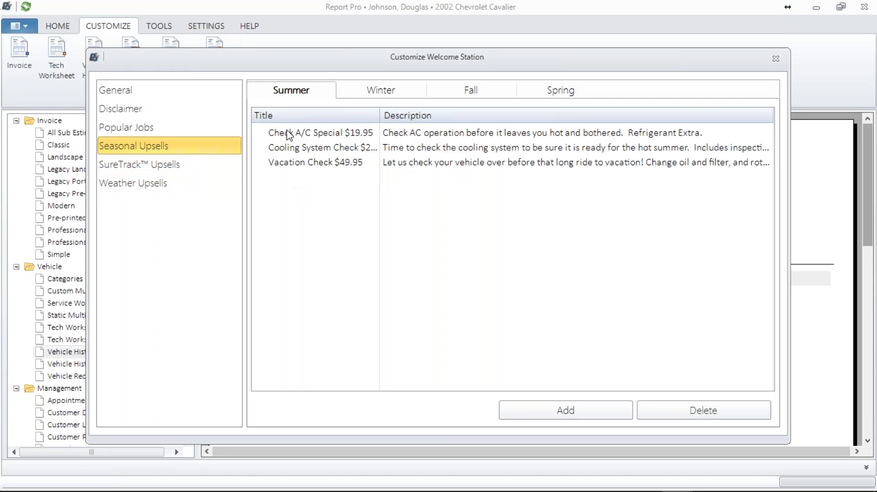
# - Review the winter, fall, spring and summer seasonal upsells, including the title and description of the Winter Inspection entry
pyautogui.click(391, 95)
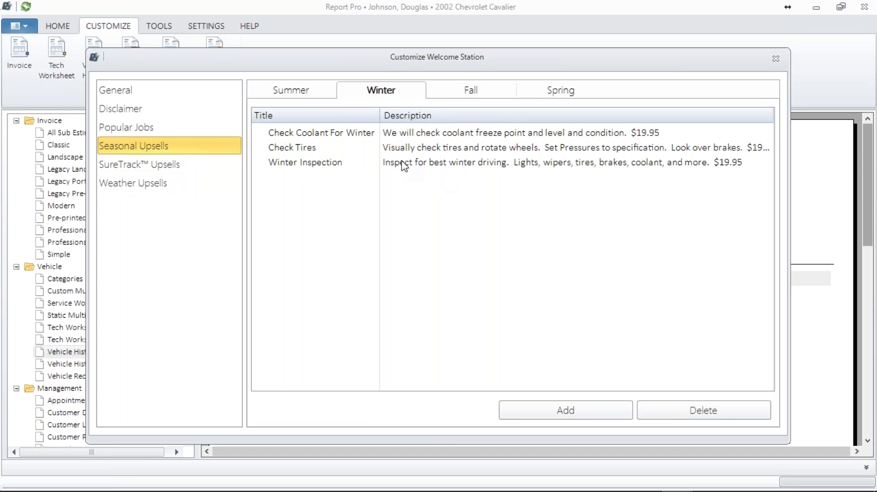
pyautogui.click(501, 164)
pyautogui.doubleClick(502, 163)
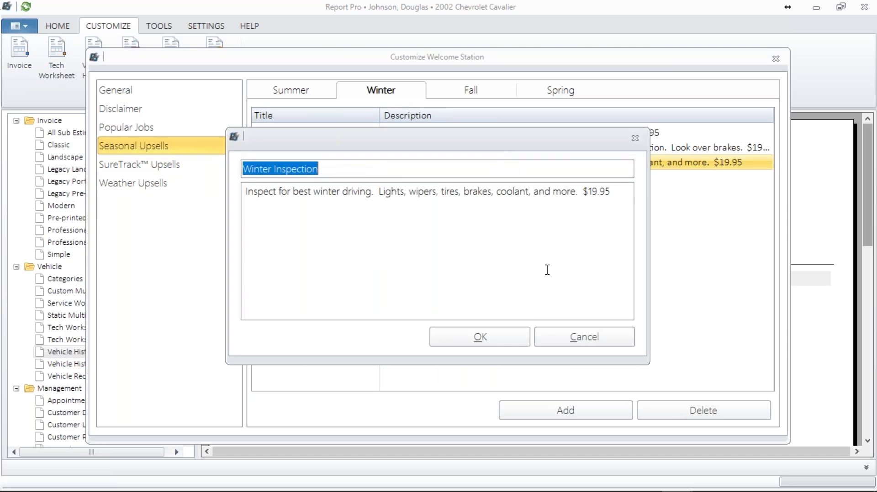
pyautogui.click(506, 342)
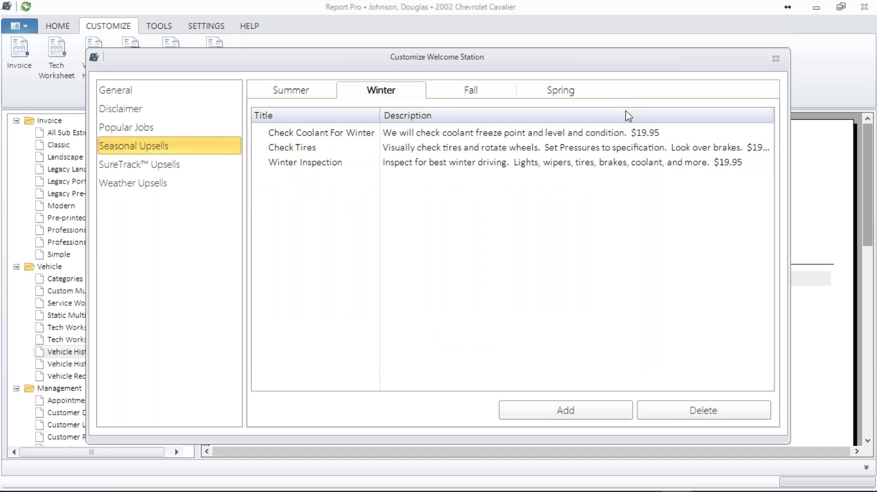
pyautogui.click(500, 91)
pyautogui.click(525, 90)
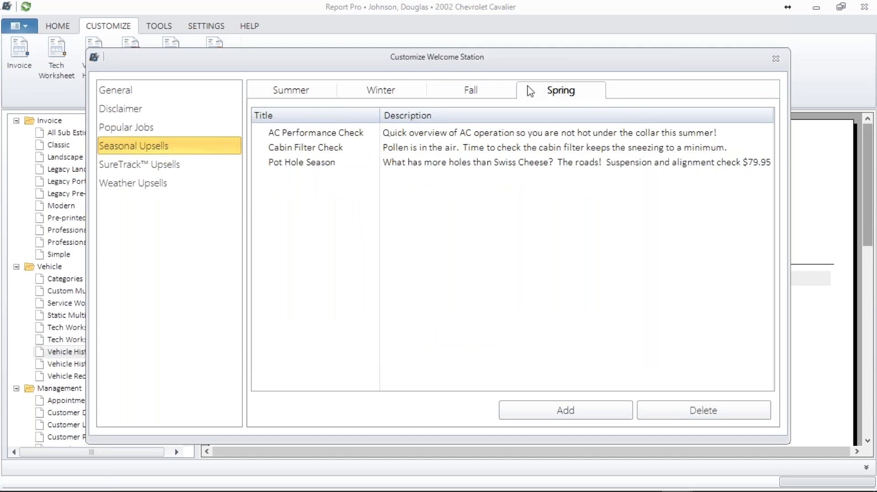
pyautogui.click(293, 90)
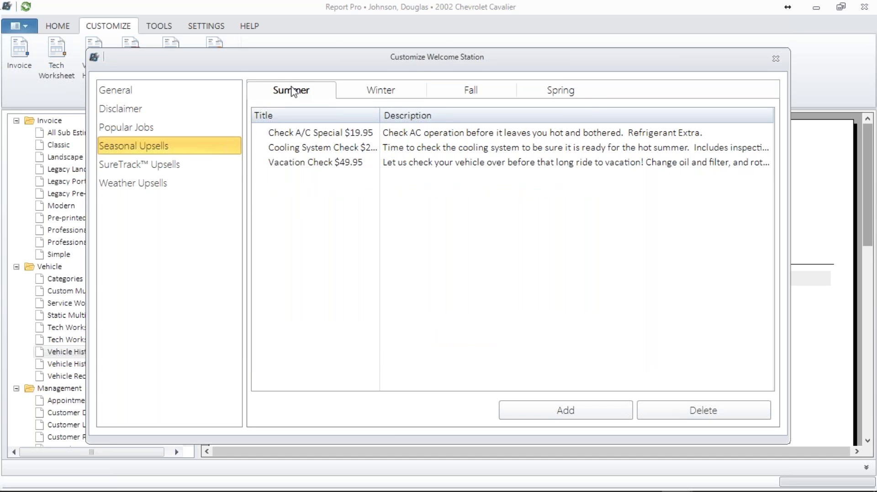
# - Review the weather upsells, examine the Heater Operation entry under Extreme Cold, and close the Welcome Station customization
pyautogui.click(175, 182)
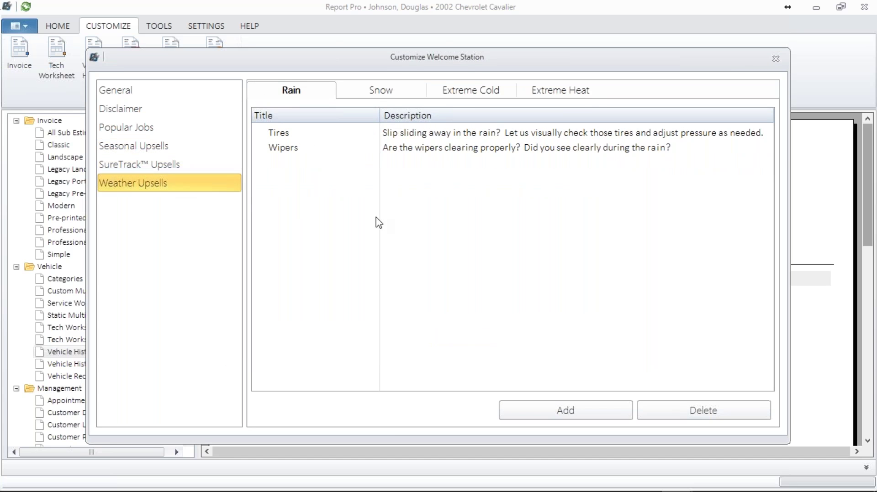
pyautogui.click(473, 91)
pyautogui.click(506, 135)
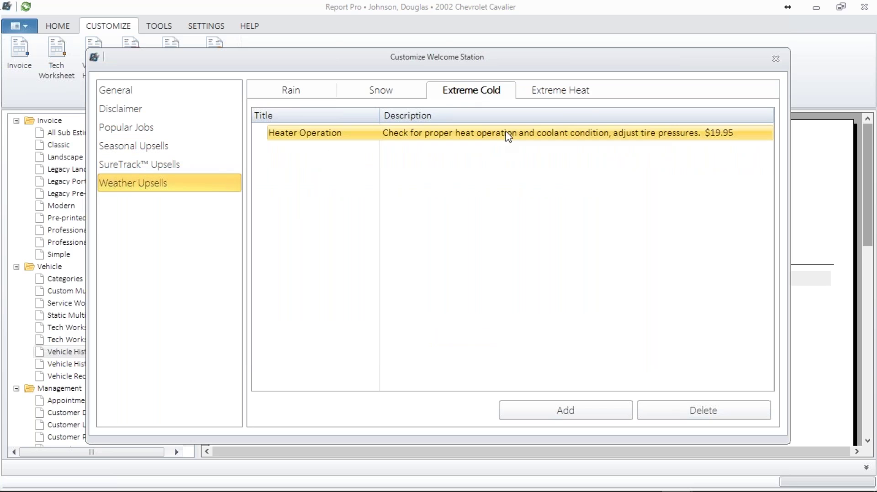
pyautogui.doubleClick(508, 136)
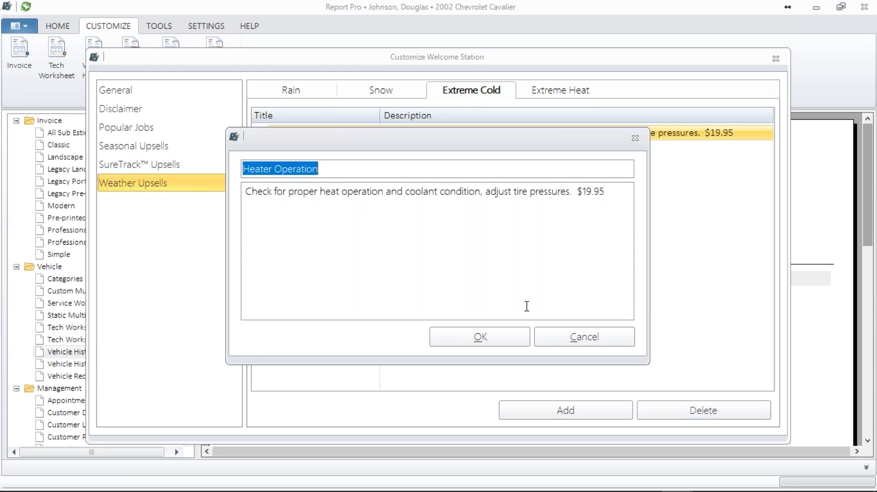
pyautogui.click(564, 339)
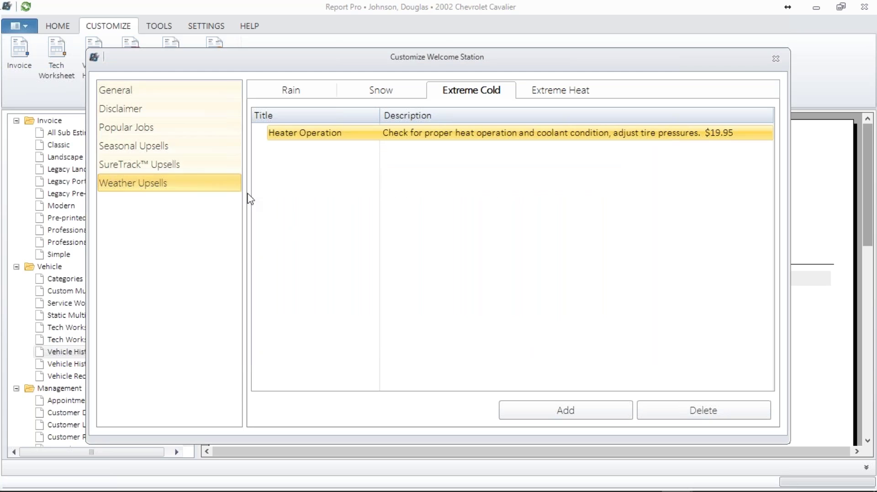
pyautogui.click(776, 58)
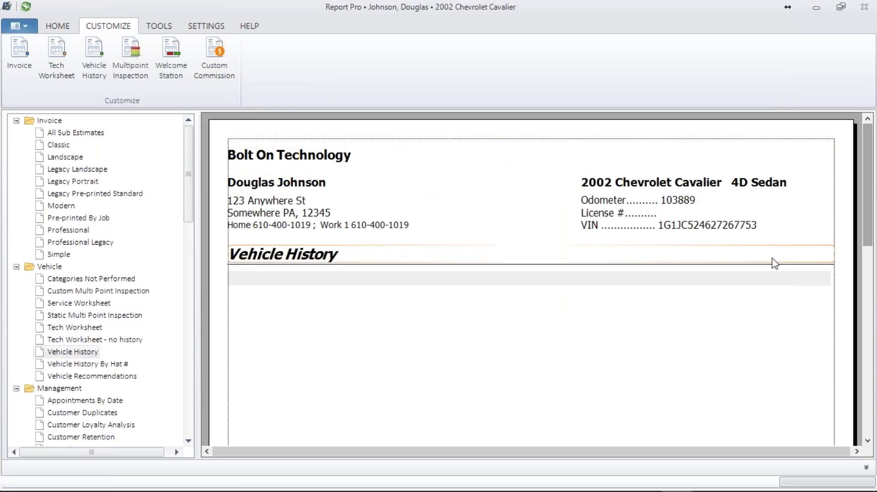
# - Set the custom commission report's threshold to 250 dollars, check the first technician's commission percent entry, and save the settings
pyautogui.click(221, 54)
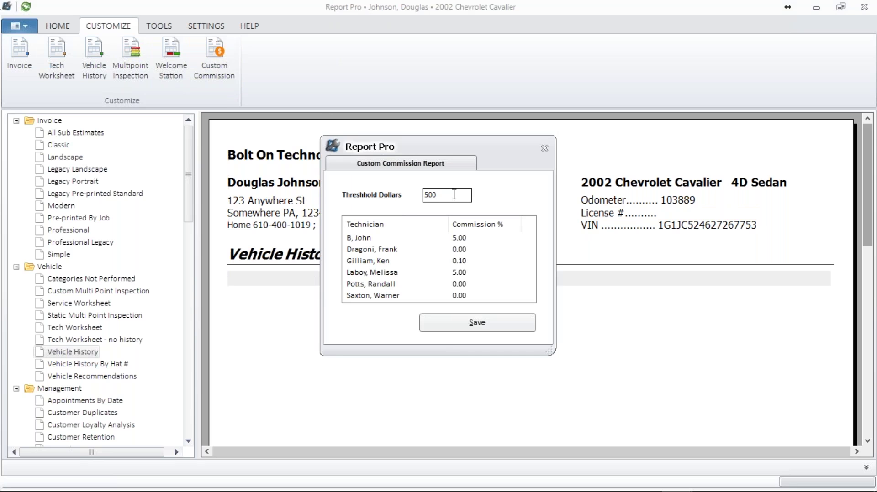
pyautogui.moveTo(455, 195); pyautogui.dragTo(433, 195)
pyautogui.write('2')
pyautogui.doubleClick(444, 239)
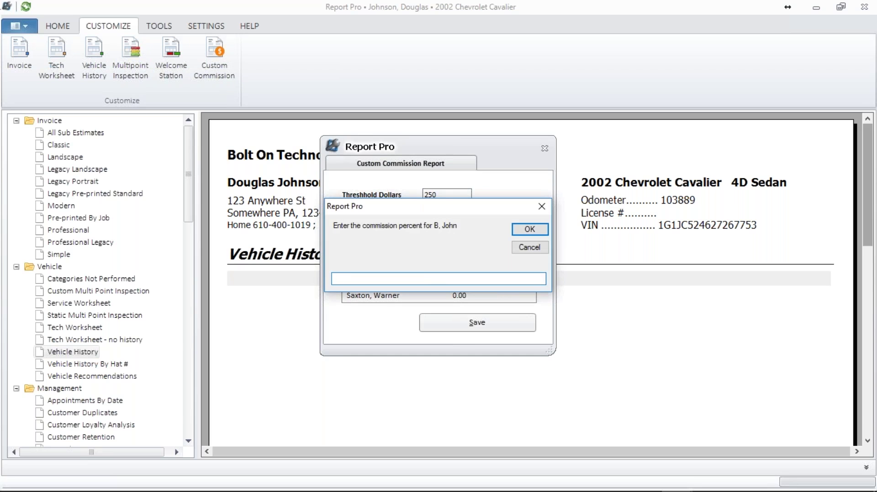
pyautogui.press('Return')
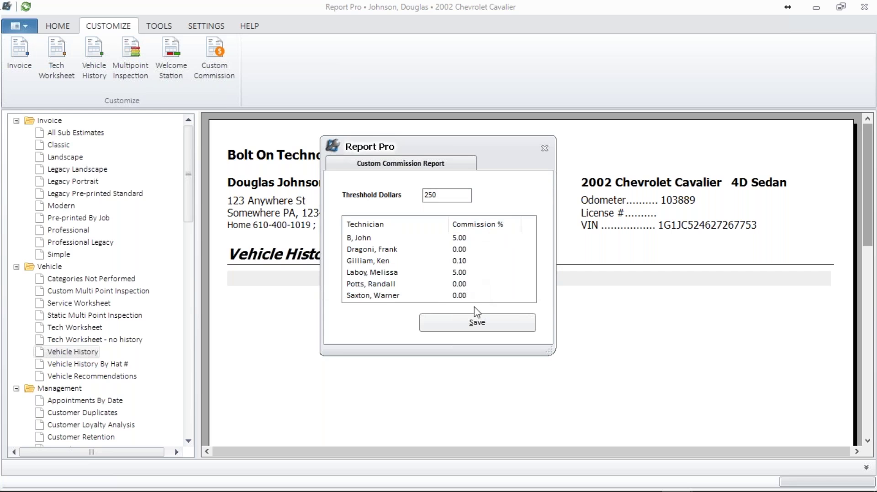
pyautogui.click(475, 323)
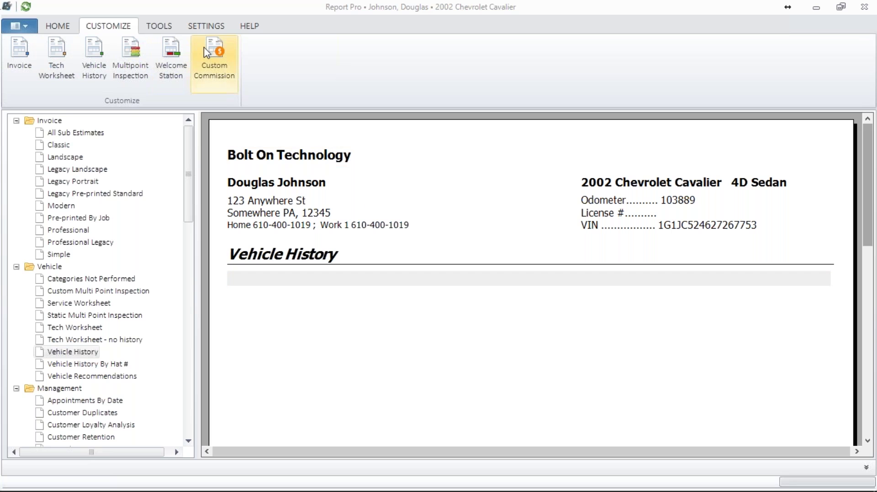
# - Open the Inspection Manager and set the start date of the displayed inspections to 12/4/2016
pyautogui.click(160, 26)
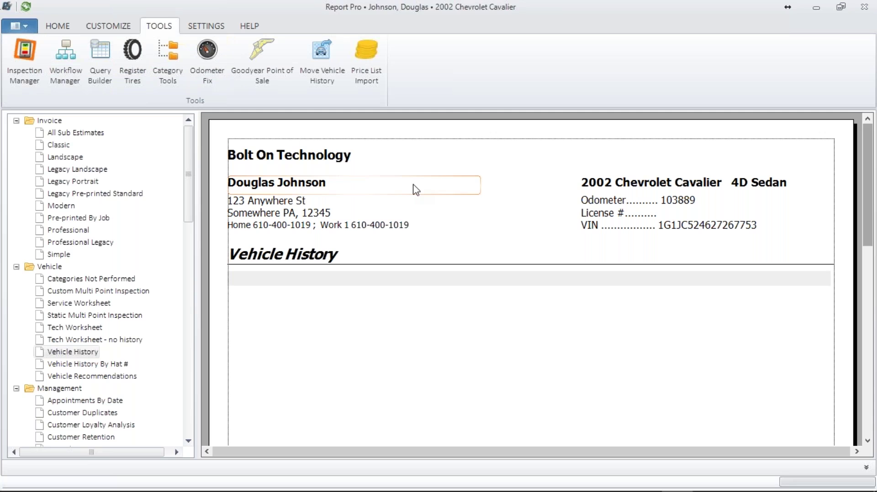
pyautogui.click(24, 48)
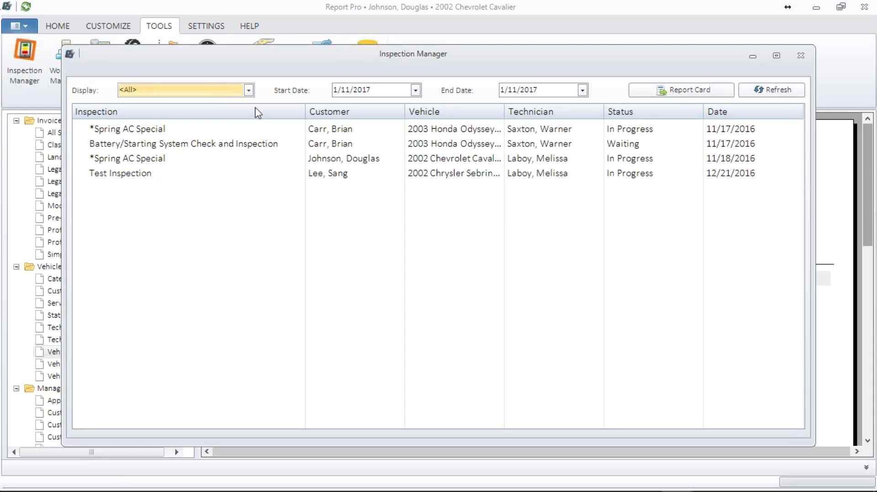
pyautogui.click(415, 90)
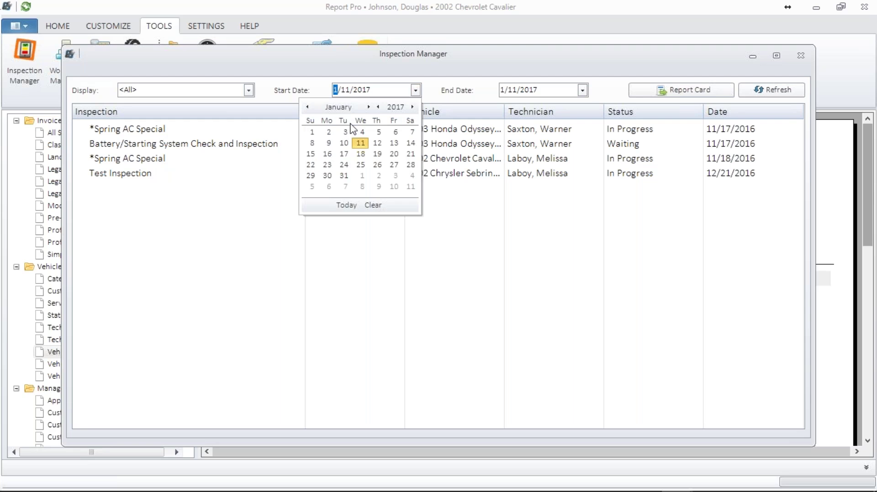
pyautogui.click(308, 107)
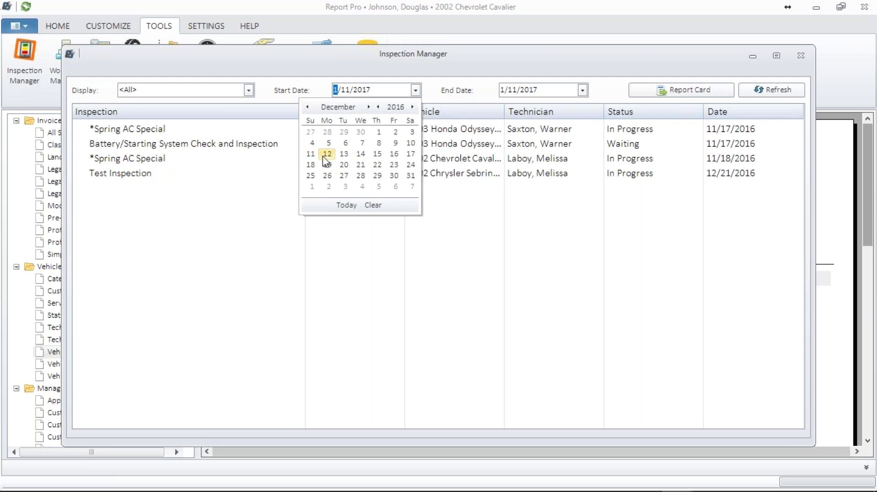
pyautogui.click(314, 144)
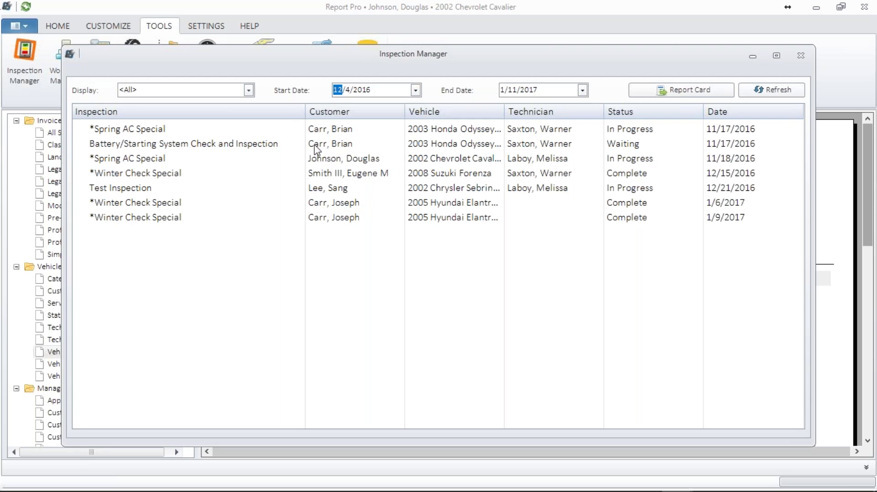
# - Review the 2008 Suzuki Forenza's Winter Check Special without tabbed groups, view its exterior lights photo, and close the inspection windows
pyautogui.doubleClick(340, 176)
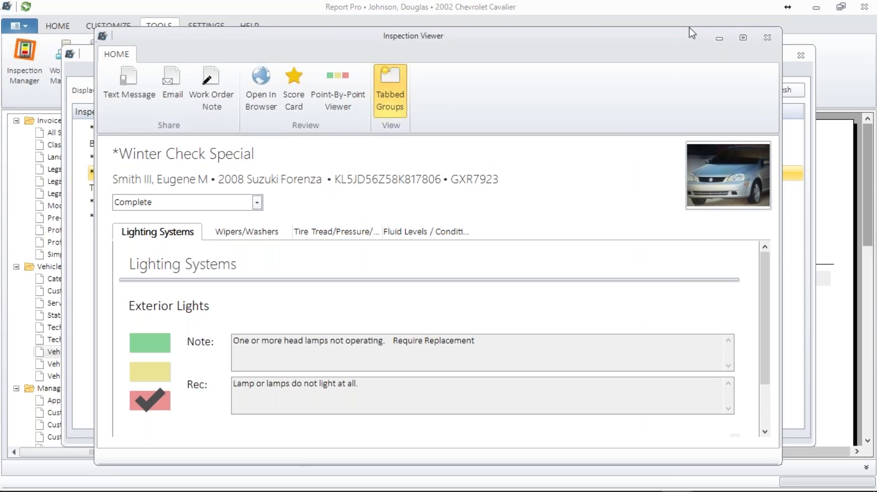
pyautogui.click(401, 103)
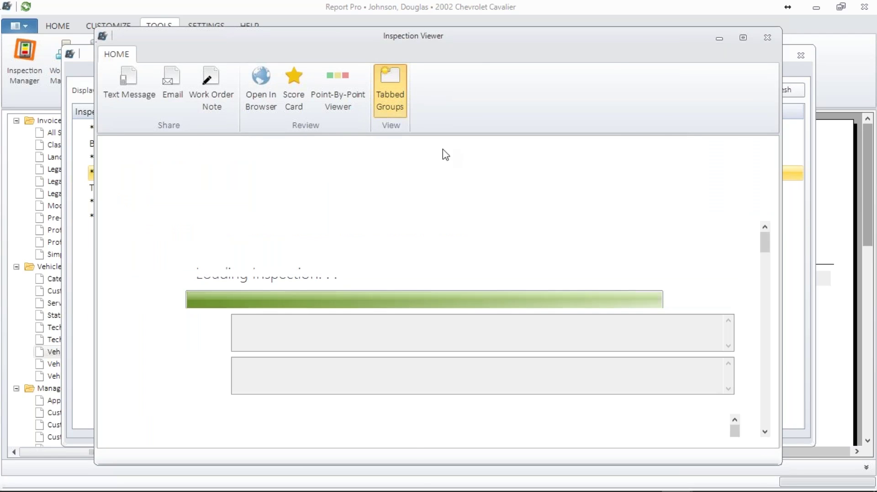
pyautogui.scroll(-3, 765, 258)
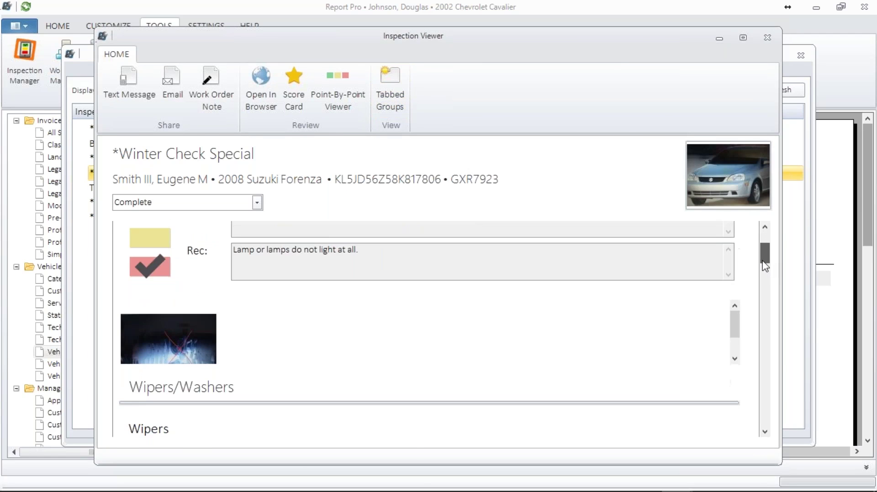
pyautogui.click(187, 348)
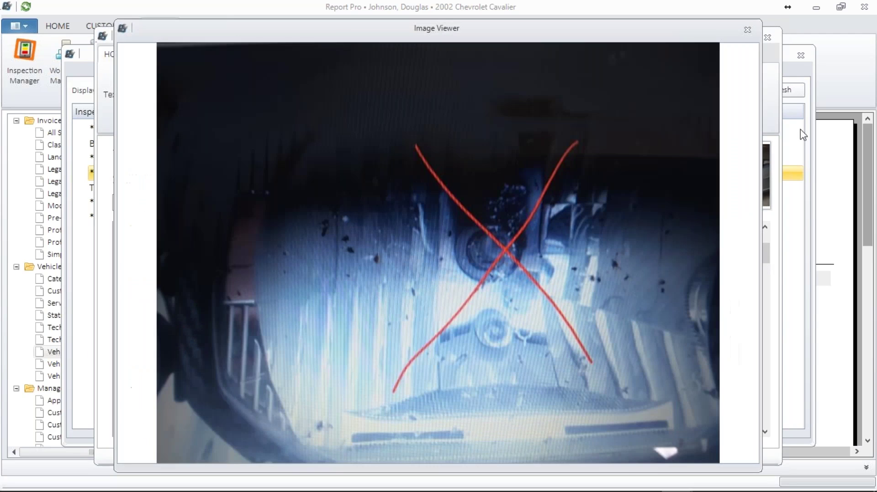
pyautogui.click(753, 31)
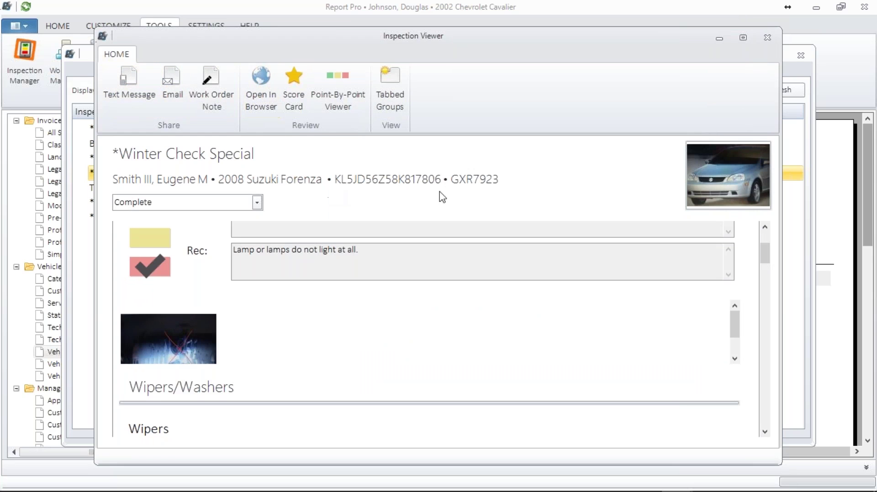
pyautogui.click(761, 41)
pyautogui.click(807, 60)
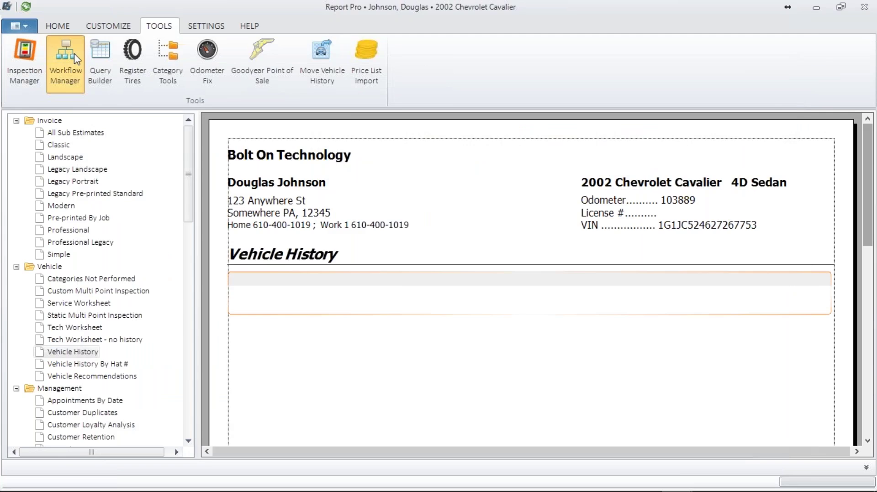
# - Open the Workflow Manager, hide and show invoices again, and view the columns by status before returning to technician
pyautogui.click(66, 63)
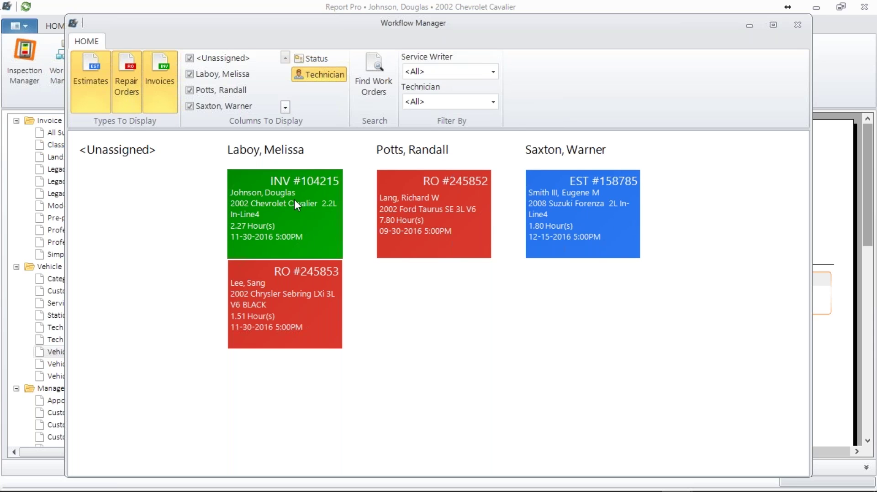
pyautogui.click(162, 94)
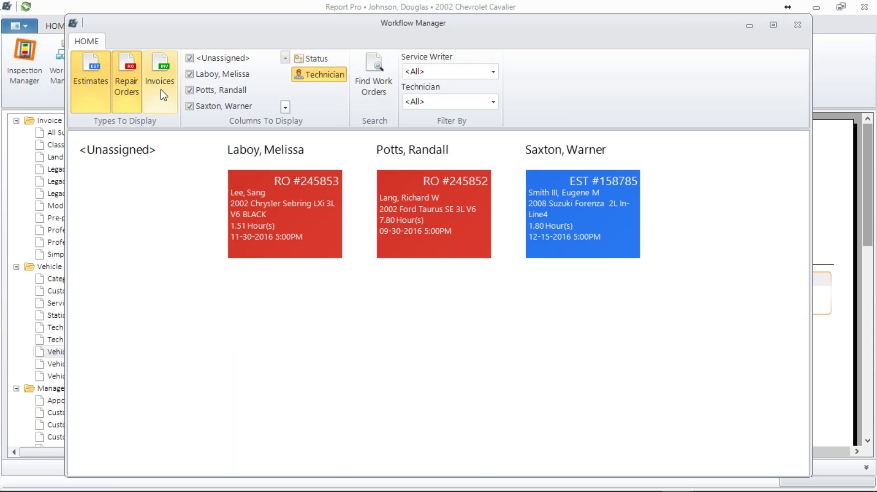
pyautogui.click(162, 94)
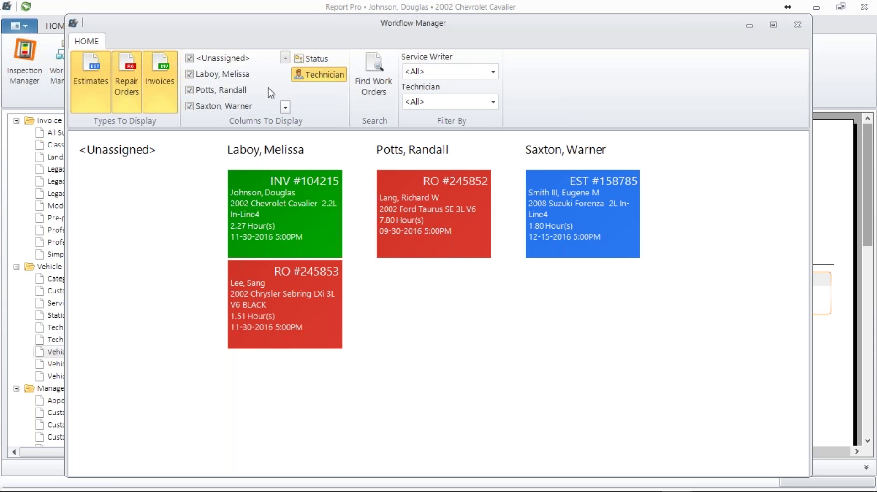
pyautogui.click(308, 60)
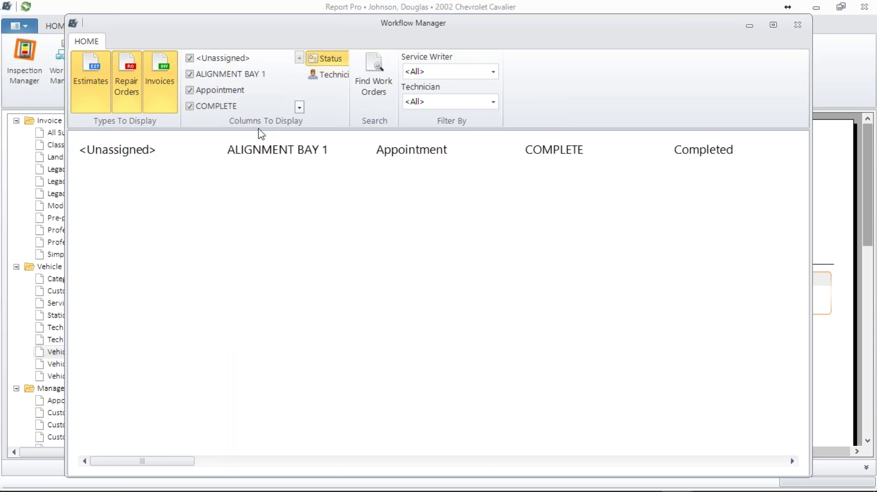
pyautogui.moveTo(133, 463); pyautogui.dragTo(83, 393)
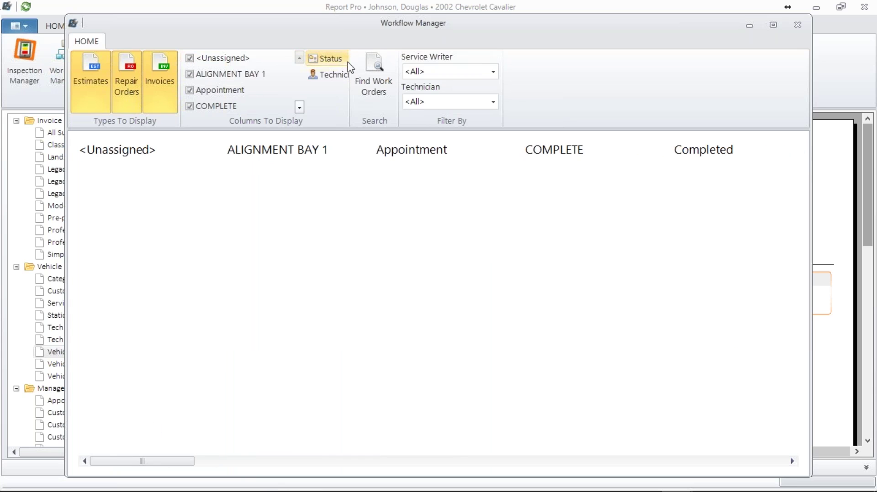
pyautogui.click(330, 73)
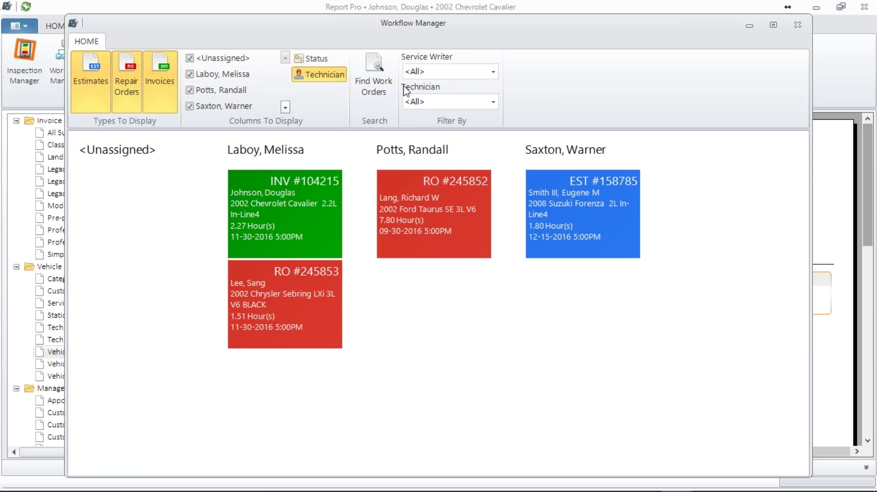
# - Find work orders by a customer's last name, and filter the workflow by the second named service writer
pyautogui.click(377, 70)
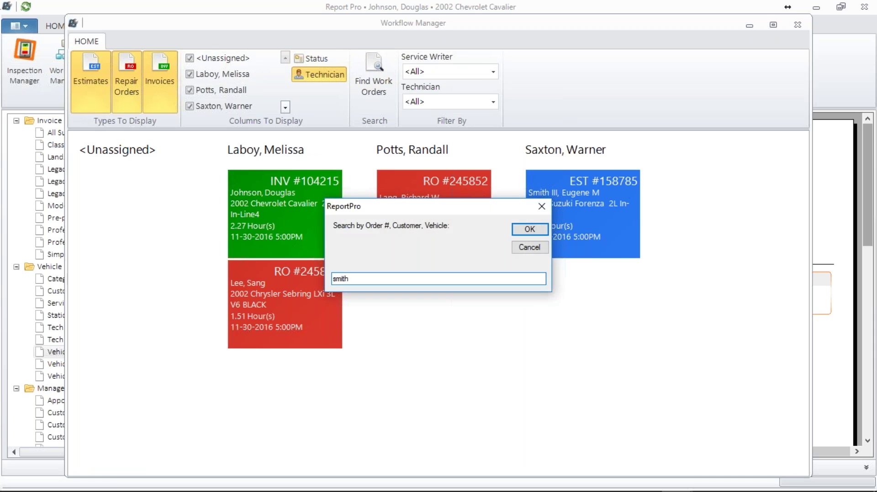
pyautogui.press('Return')
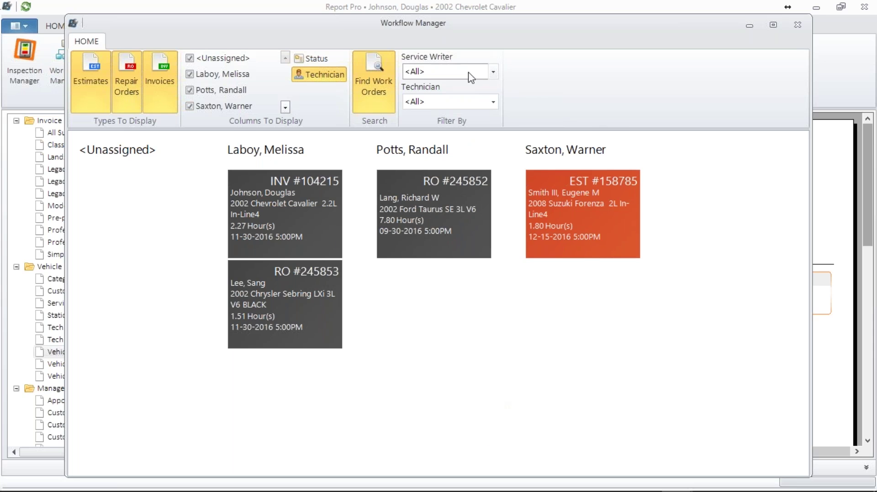
pyautogui.click(494, 71)
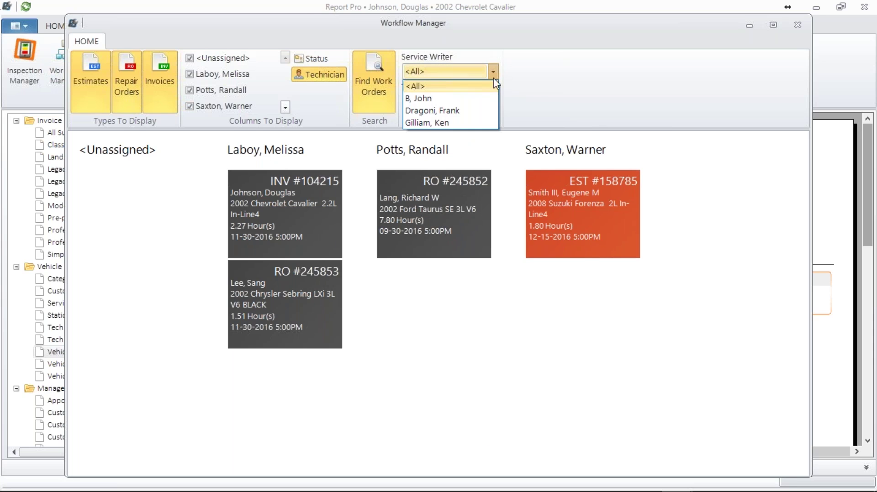
pyautogui.click(482, 110)
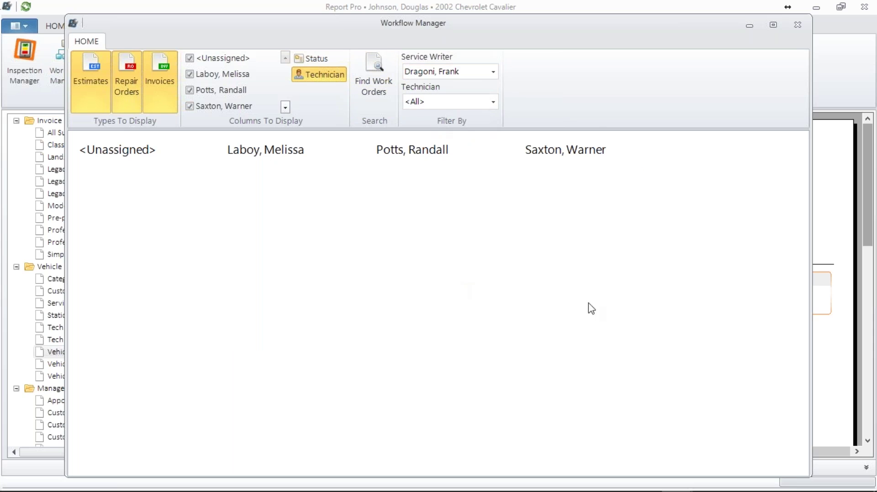
# - Clear the service writer filter, filter the workflow by the first named technician, and return to showing all technicians
pyautogui.click(496, 75)
pyautogui.click(467, 86)
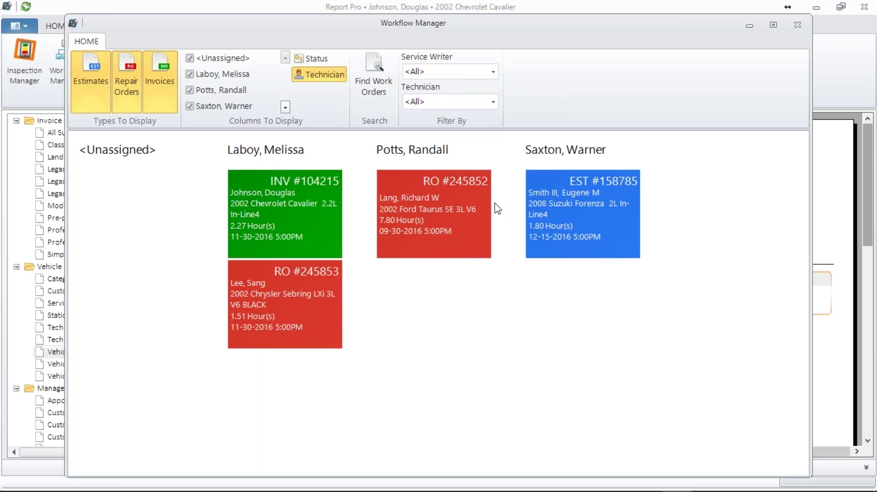
pyautogui.click(493, 102)
pyautogui.click(484, 130)
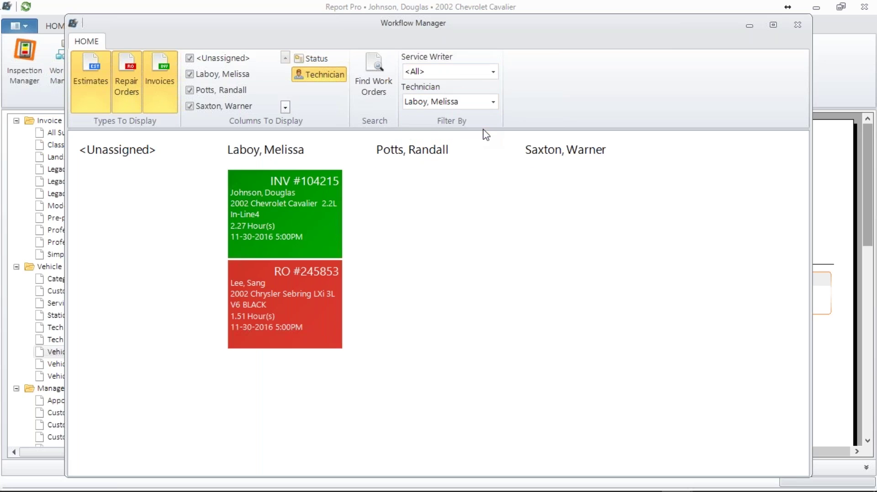
pyautogui.click(493, 102)
pyautogui.click(478, 118)
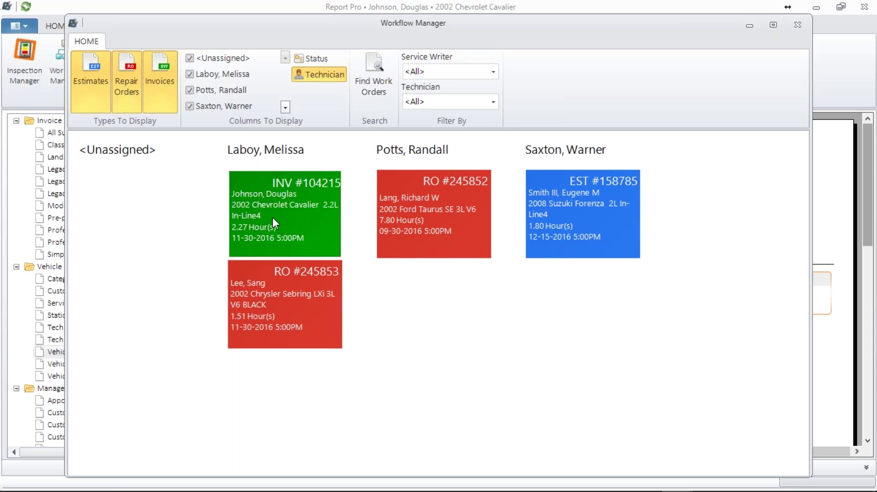
# - Send the customer of the 2002 Chevrolet Cavalier invoice a text message using the Vehicle Pickup quick template
pyautogui.moveTo(272, 217)
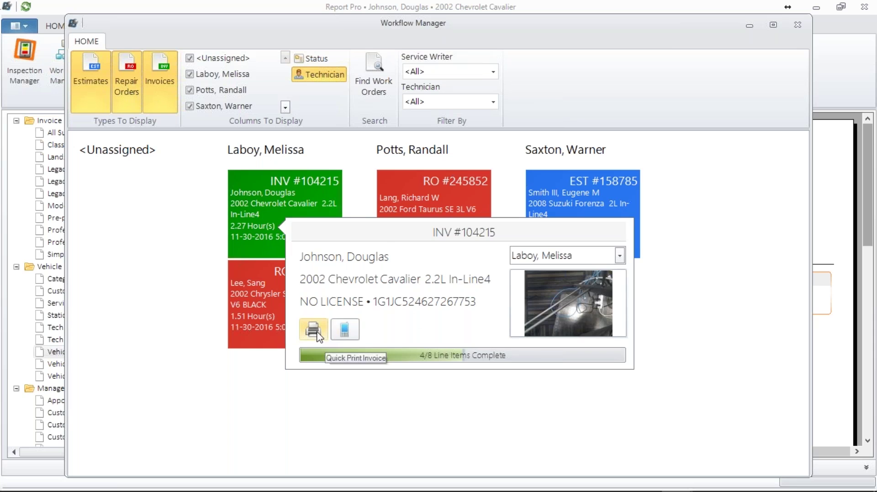
pyautogui.click(342, 330)
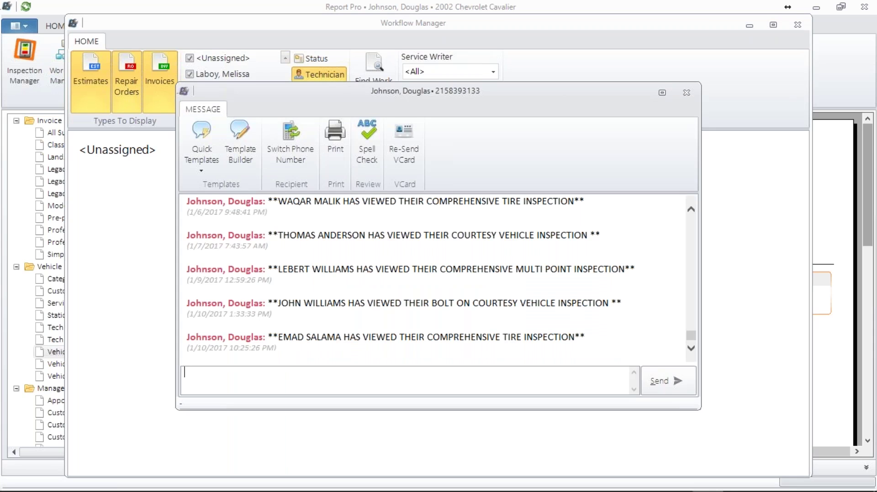
pyautogui.click(211, 150)
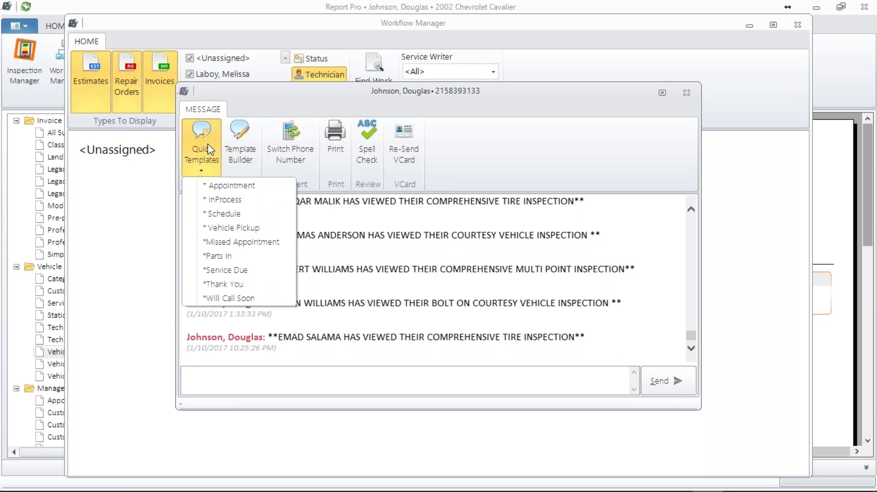
pyautogui.click(233, 227)
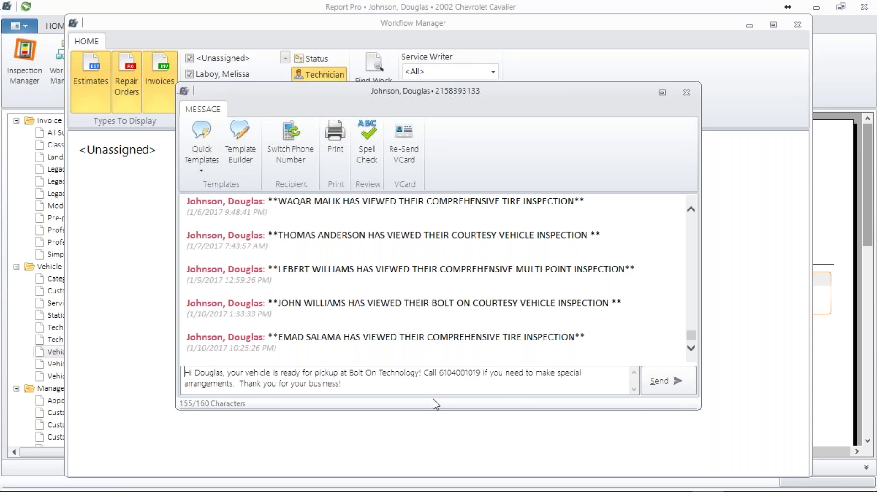
pyautogui.click(660, 393)
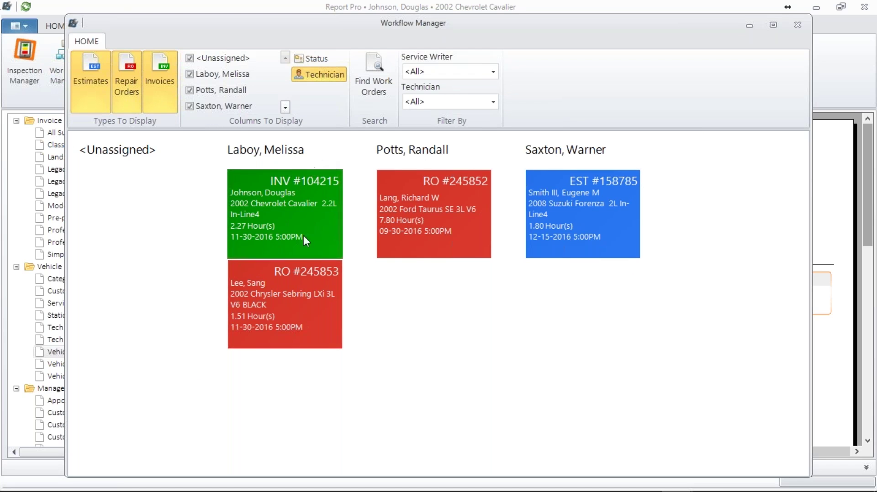
# - Reassign the 2002 Chrysler Sebring repair order to the last technician, move the 2008 Suzuki Forenza estimate to <Unassigned>, and close the Workflow Manager
pyautogui.click(280, 305)
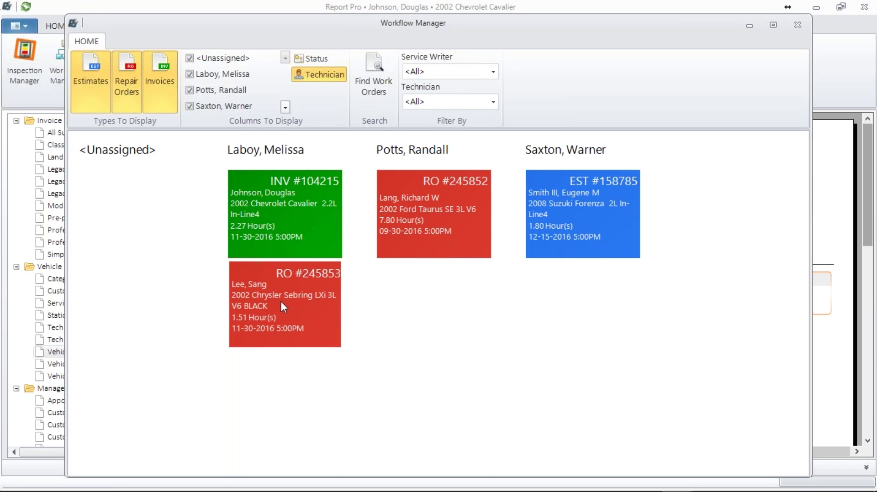
pyautogui.moveTo(281, 301); pyautogui.dragTo(550, 162)
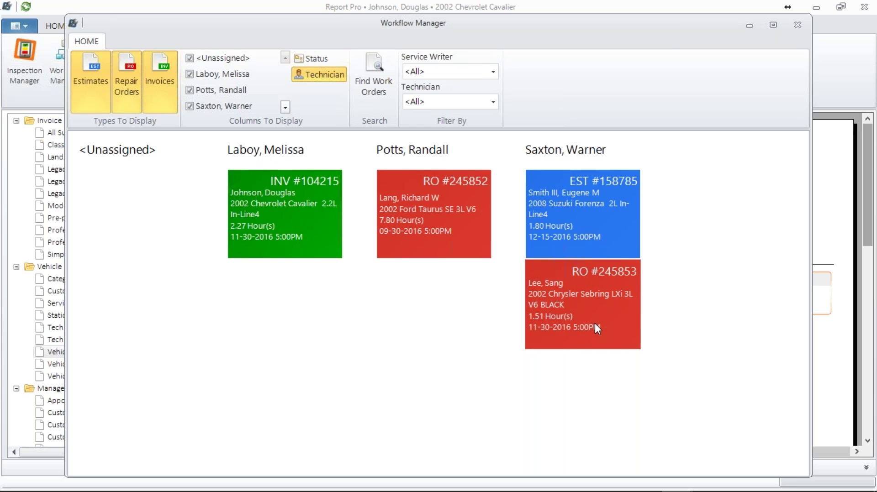
pyautogui.moveTo(601, 191); pyautogui.dragTo(86, 164)
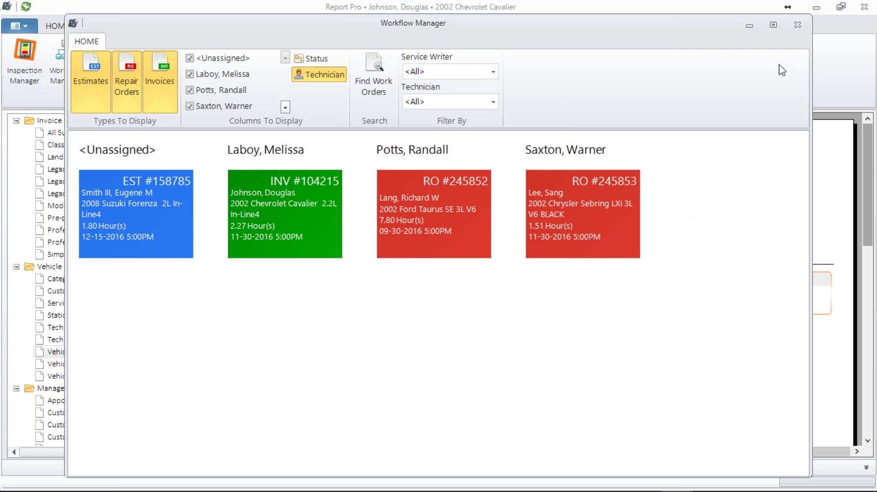
pyautogui.click(797, 24)
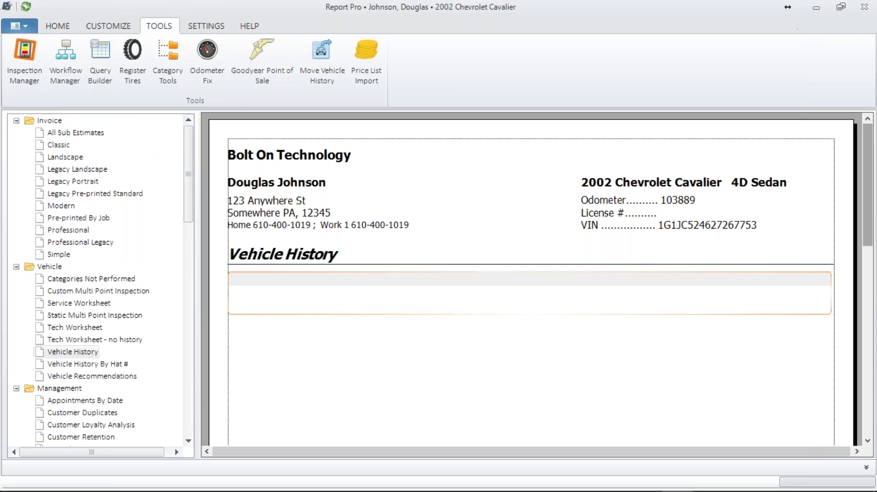
# - Show the Sales By Selected Month report for January and collapse its month options
pyautogui.moveTo(191, 208); pyautogui.dragTo(165, 328)
pyautogui.scroll(-5, 165, 342)
pyautogui.click(87, 320)
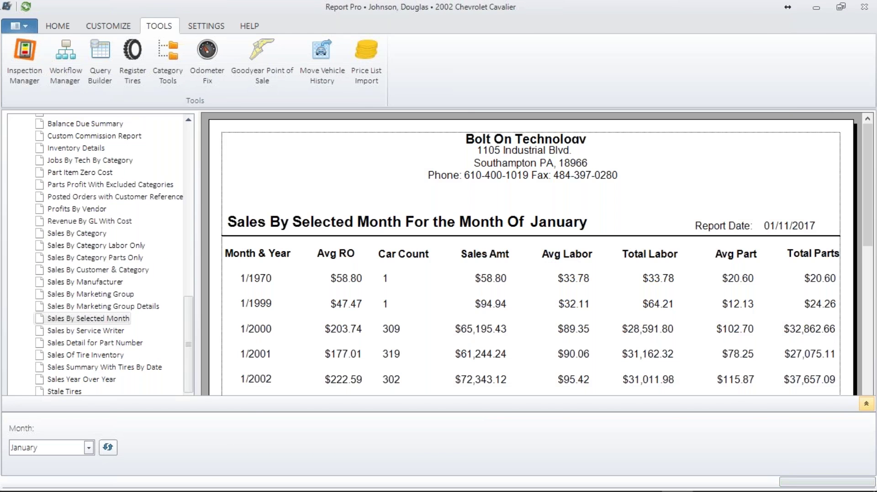
pyautogui.click(866, 404)
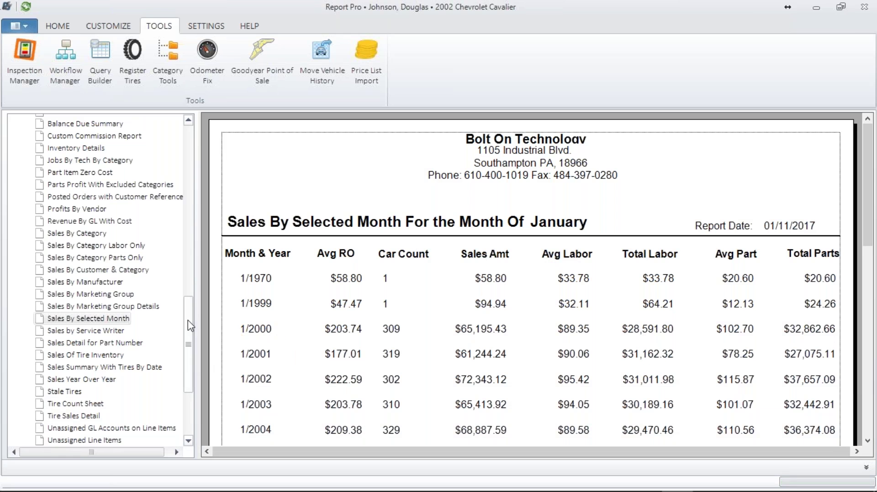
# - Open the Query Builder to view its saved example queries, and close it
pyautogui.moveTo(188, 319); pyautogui.dragTo(197, 143)
pyautogui.click(94, 45)
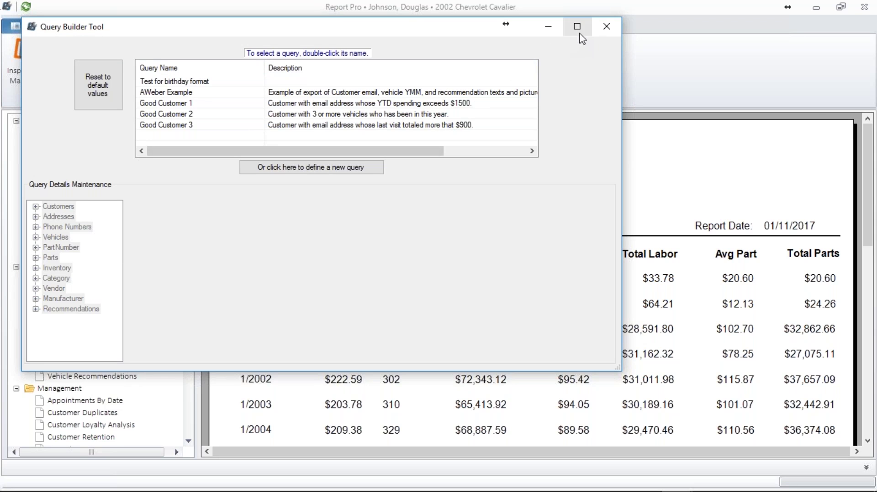
pyautogui.click(608, 27)
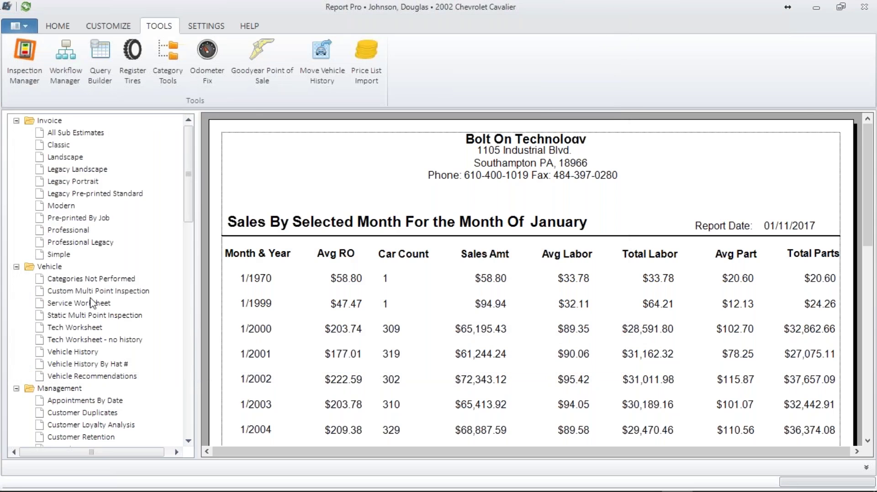
# - Open the Federal tire registration form and review its prefilled customer and dealer information
pyautogui.click(132, 60)
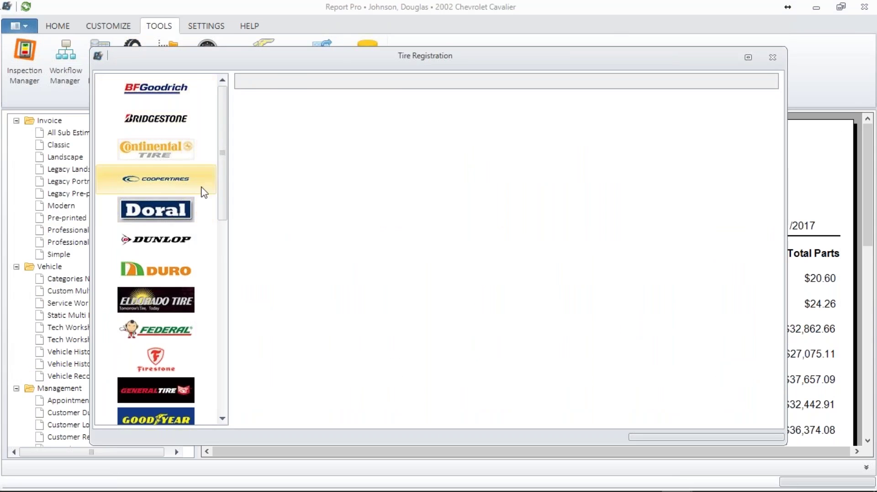
pyautogui.moveTo(221, 209); pyautogui.dragTo(247, 183)
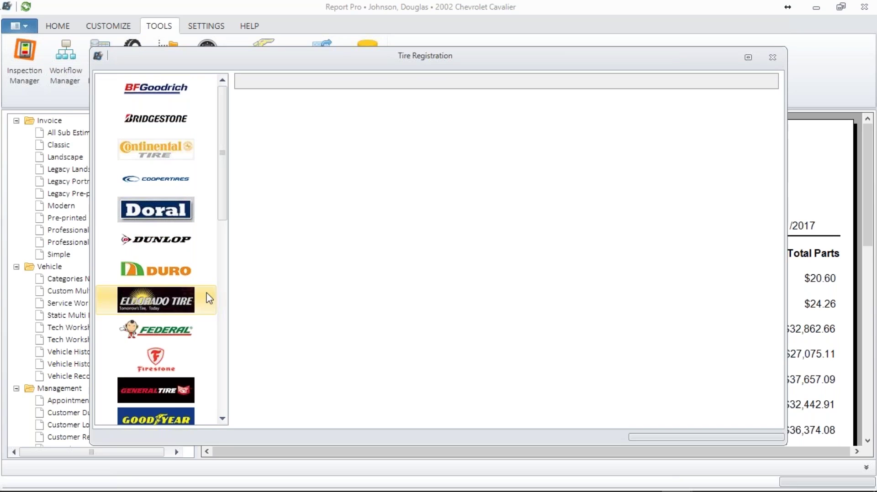
pyautogui.click(162, 336)
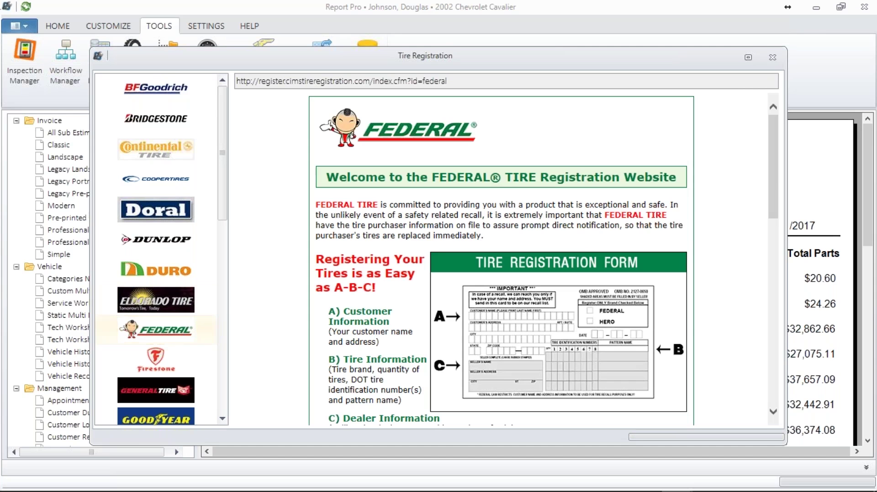
pyautogui.moveTo(773, 182); pyautogui.dragTo(768, 282)
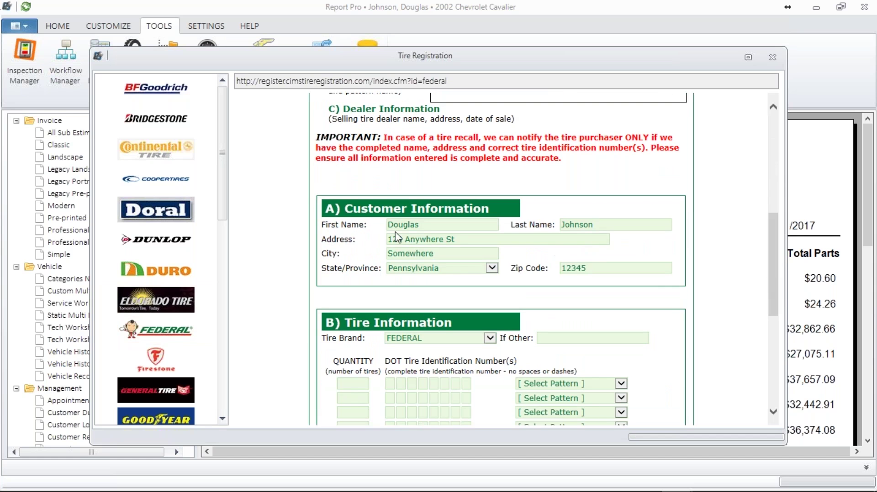
pyautogui.moveTo(778, 274); pyautogui.dragTo(743, 372)
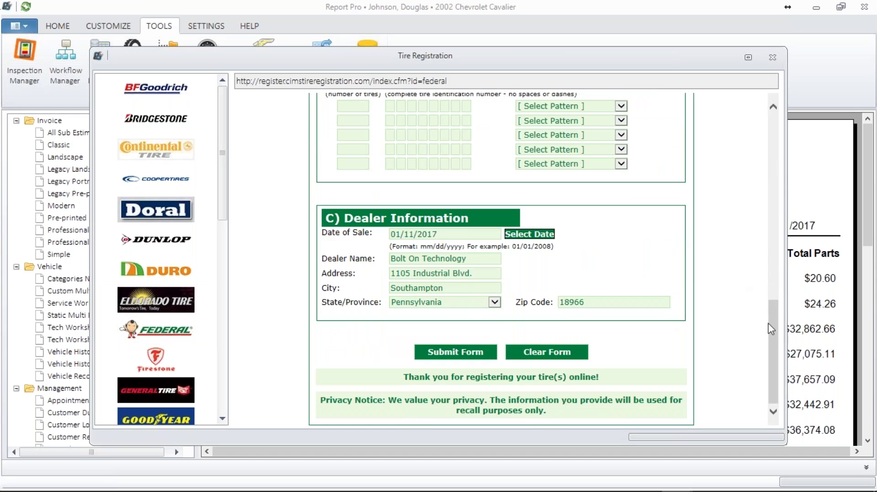
# - Fill in the first tire row with quantity 4, DOT number 12456789 and pattern AR01, and close the registration without submitting
pyautogui.moveTo(778, 329); pyautogui.dragTo(780, 289)
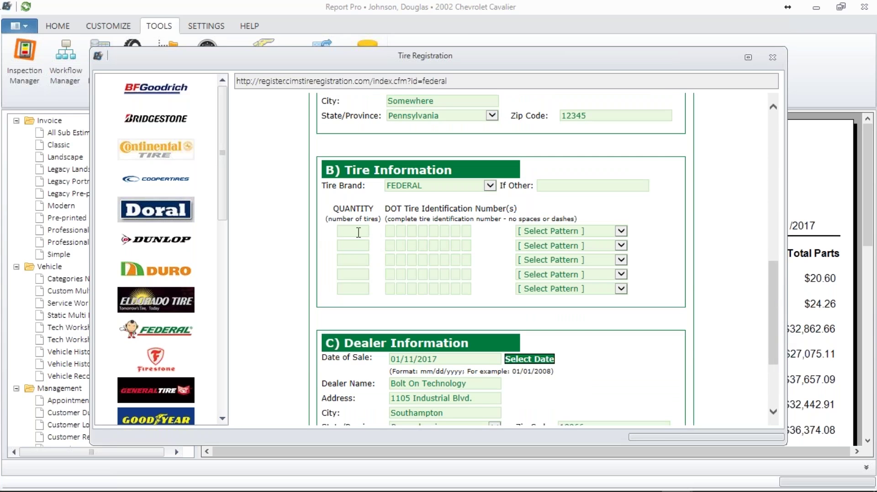
pyautogui.write('4')
pyautogui.write('12456789')
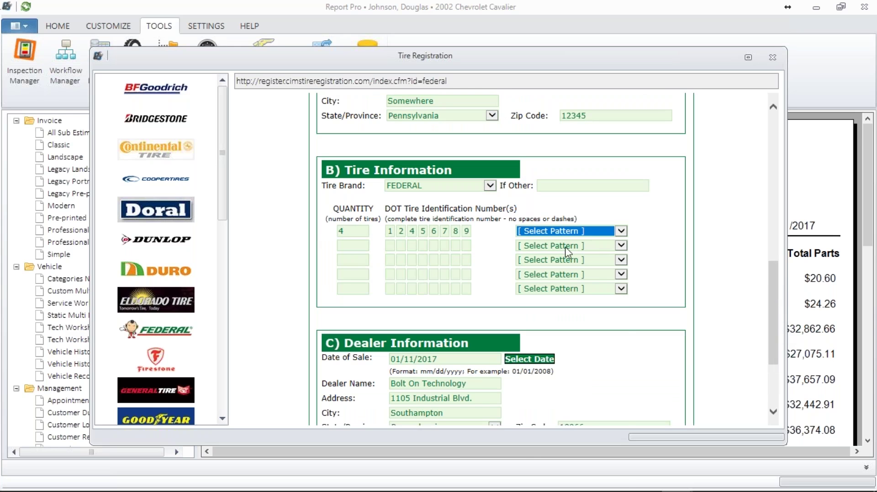
pyautogui.click(621, 231)
pyautogui.click(607, 249)
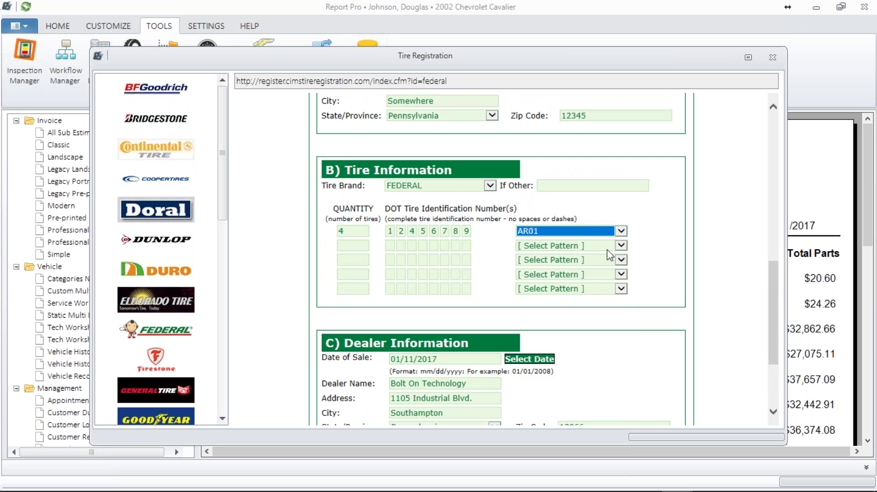
pyautogui.scroll(-1, 772, 322)
pyautogui.scroll(-4, 773, 322)
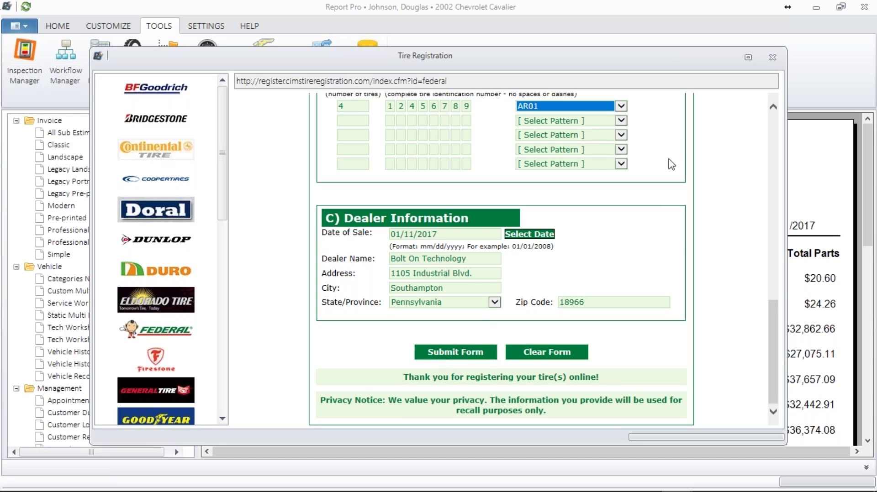
pyautogui.click(772, 56)
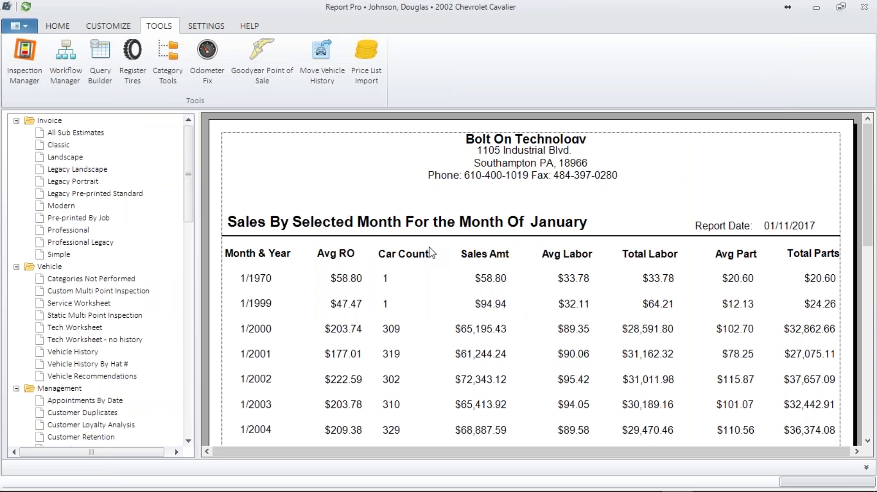
# - Unassign all history line items from the Maintenance category with the Category Tools
pyautogui.click(173, 73)
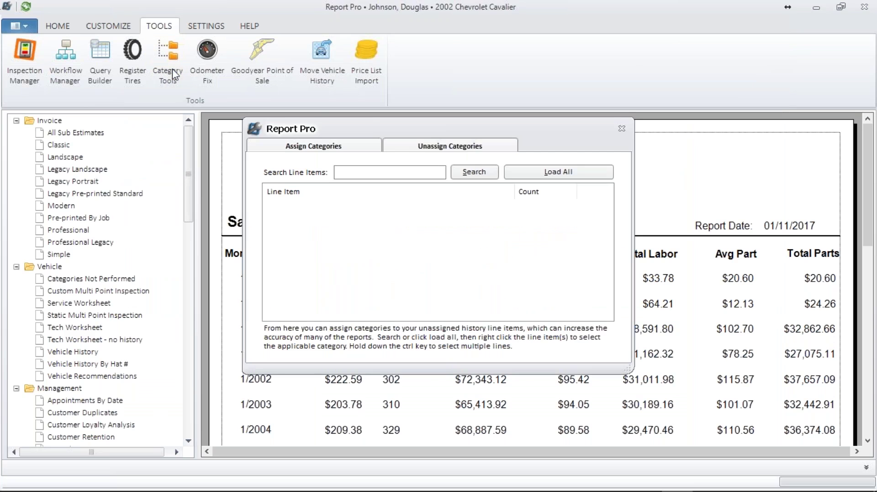
pyautogui.click(408, 143)
pyautogui.moveTo(437, 179); pyautogui.dragTo(416, 366)
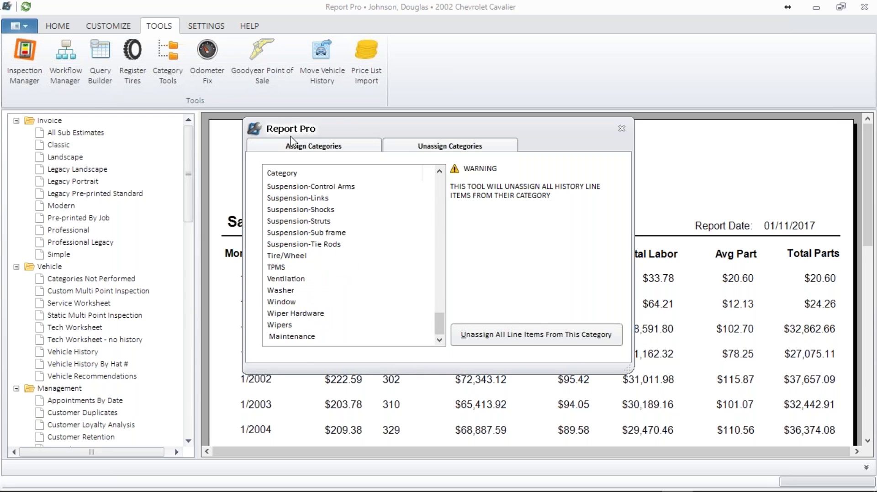
pyautogui.click(303, 338)
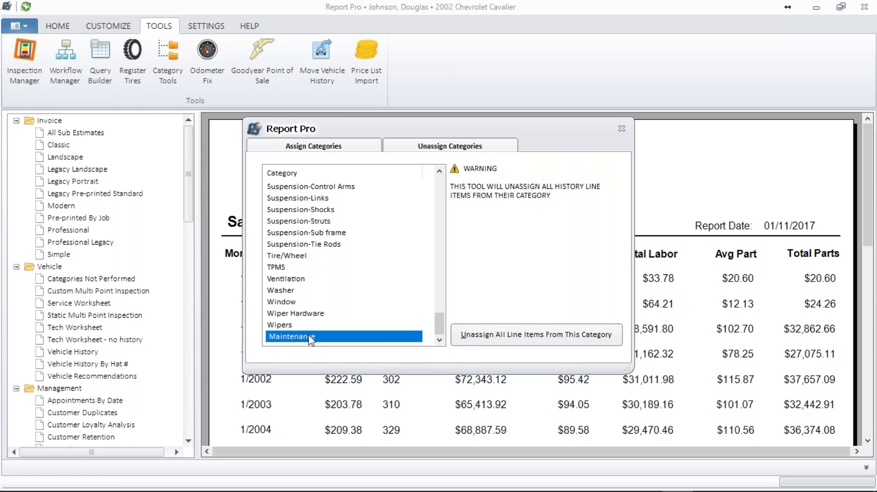
pyautogui.click(547, 343)
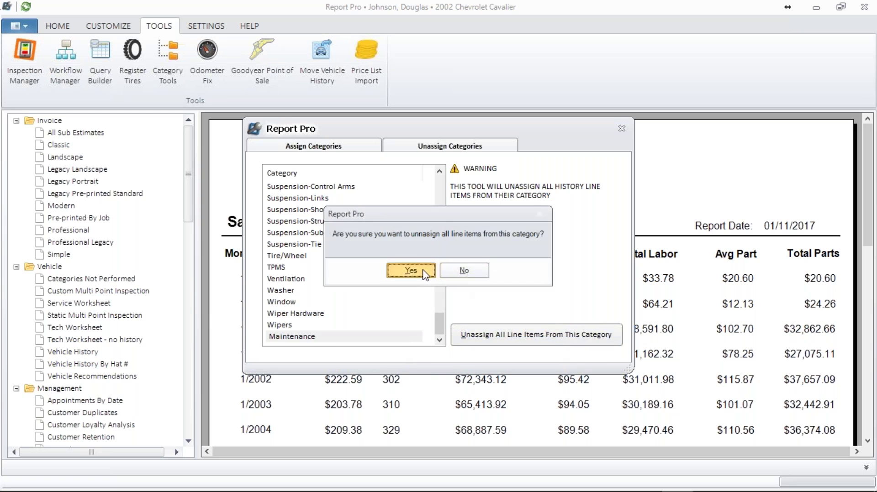
pyautogui.click(417, 273)
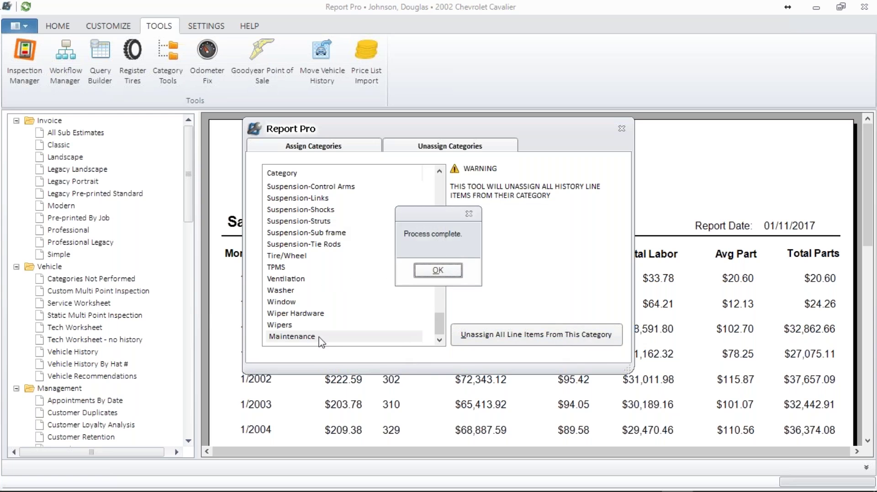
pyautogui.click(438, 271)
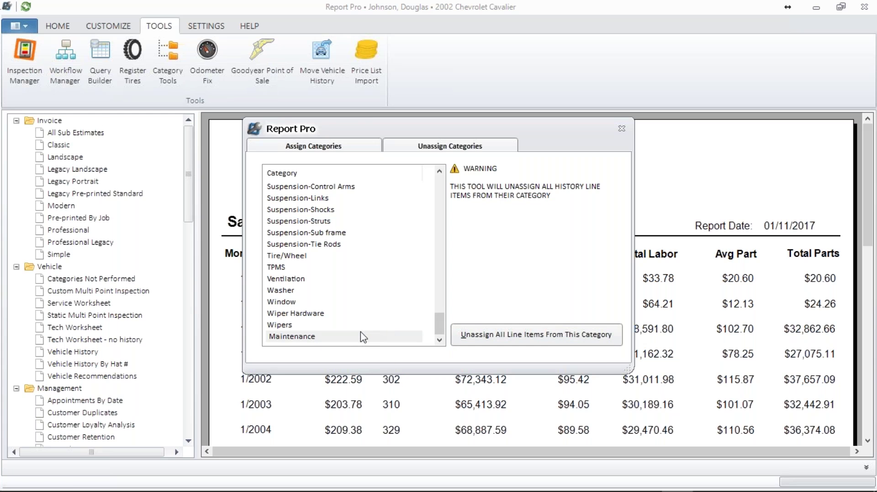
# - Search the unassigned history line items for "air filter" to assign categories
pyautogui.click(359, 148)
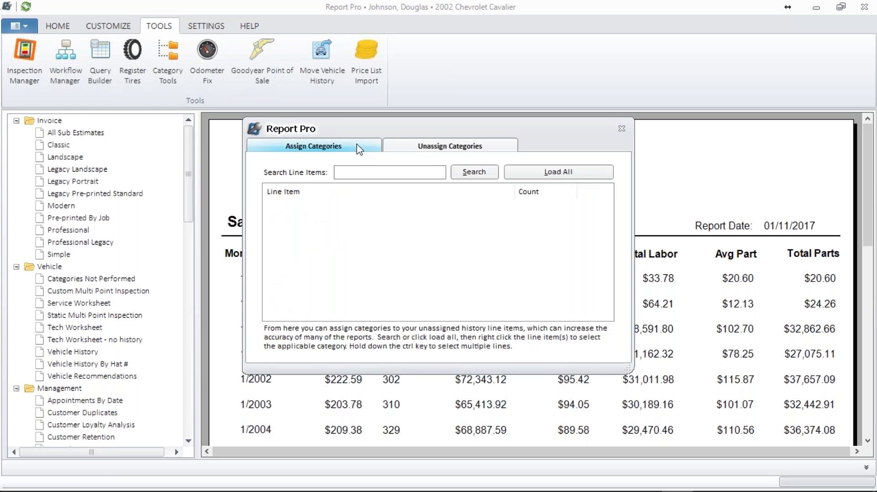
pyautogui.click(352, 172)
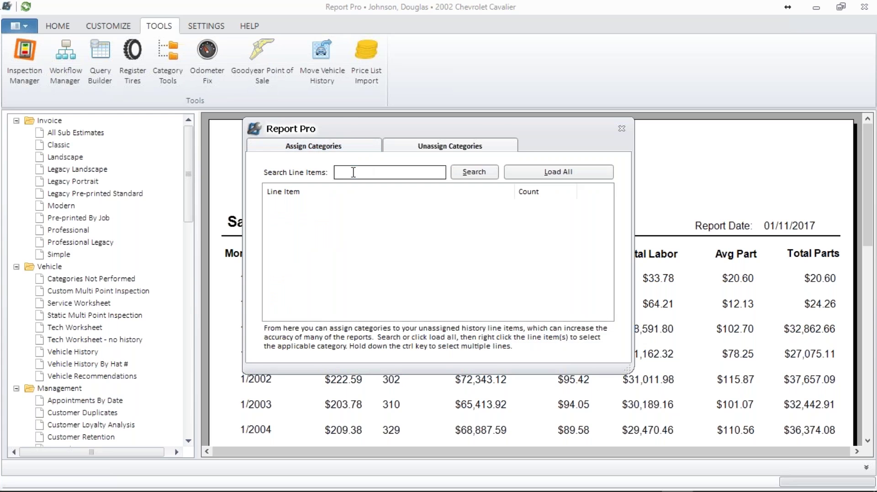
pyautogui.write('air filter')
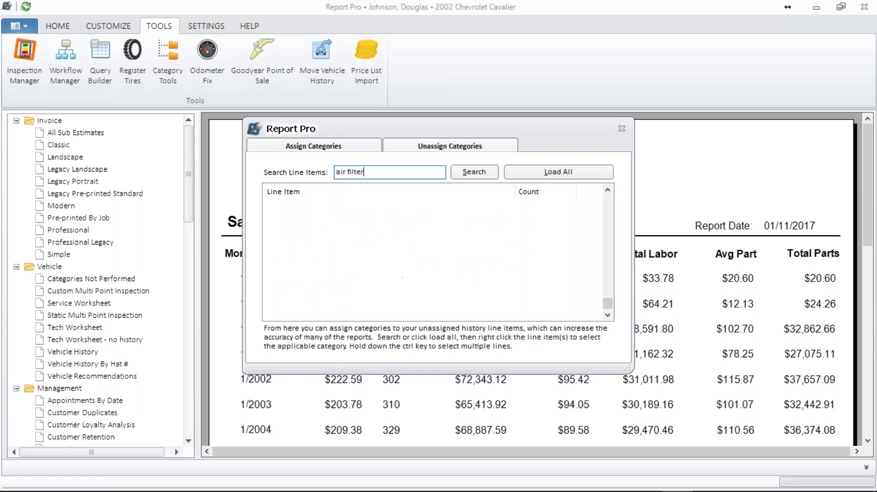
# - Review the categories that can be assigned to the Napa Cabin Air Filter line item, and close the Category Tools without assigning one
pyautogui.moveTo(608, 305); pyautogui.dragTo(609, 191)
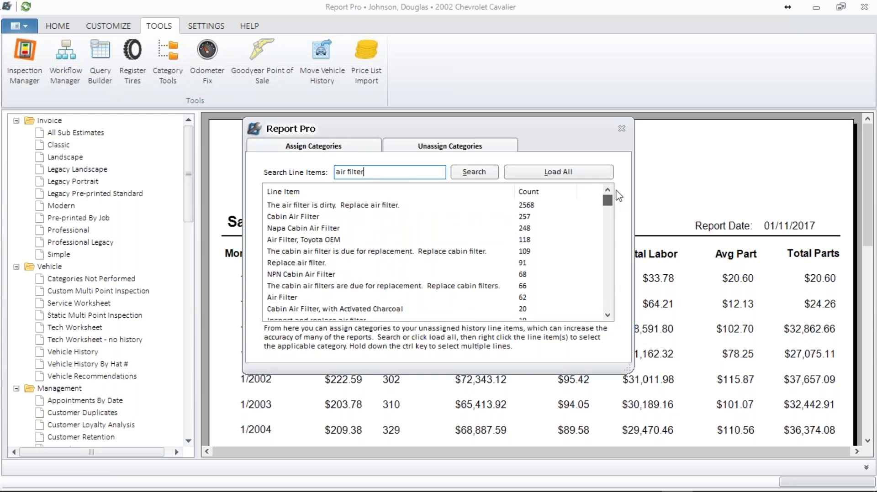
pyautogui.click(302, 228)
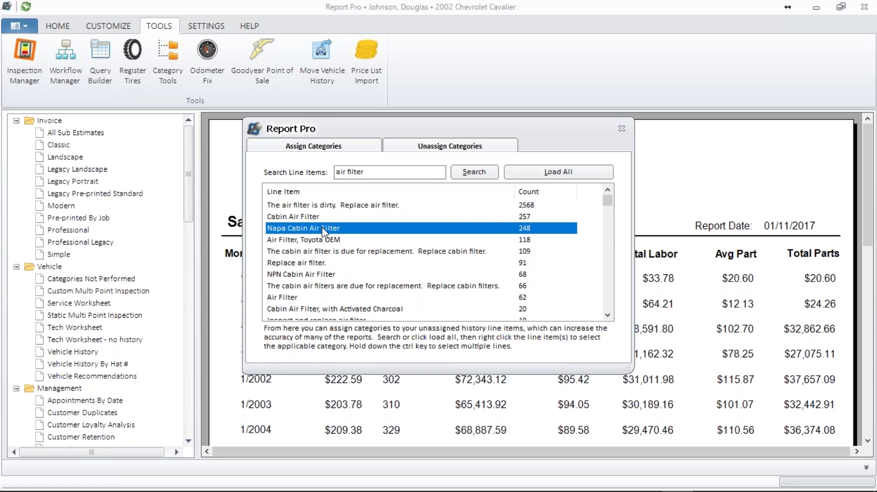
pyautogui.rightClick(359, 233)
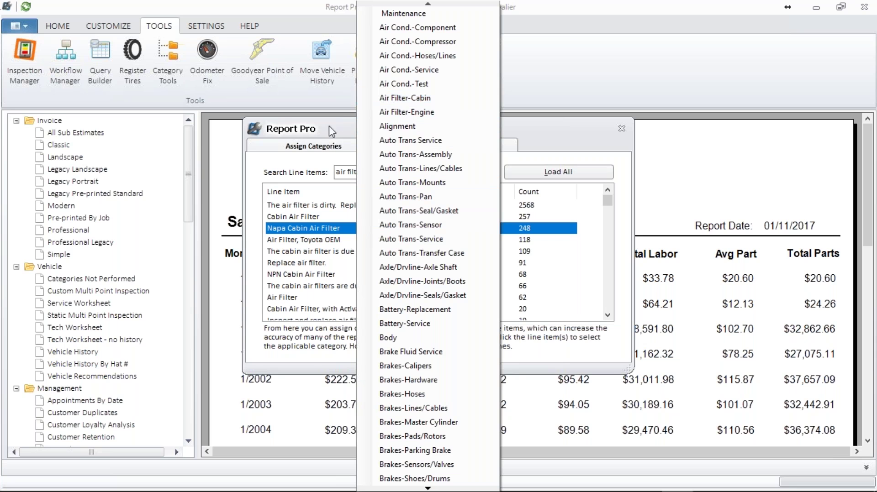
pyautogui.click(280, 174)
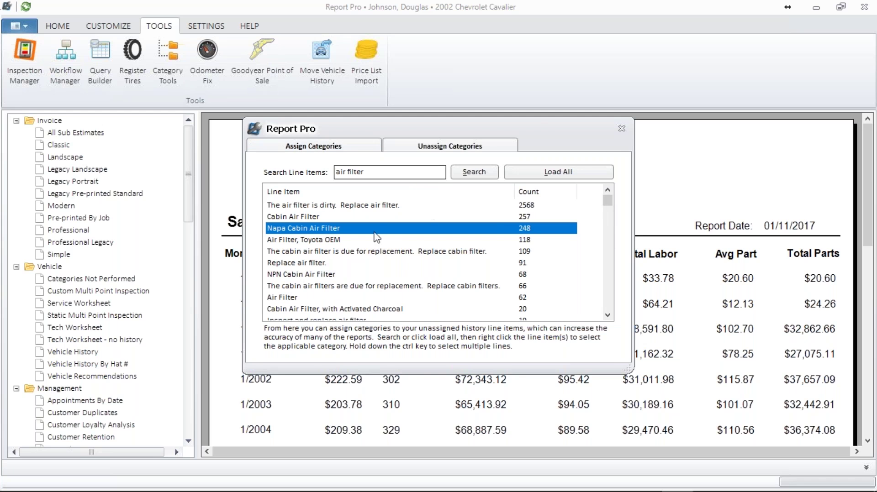
pyautogui.click(621, 126)
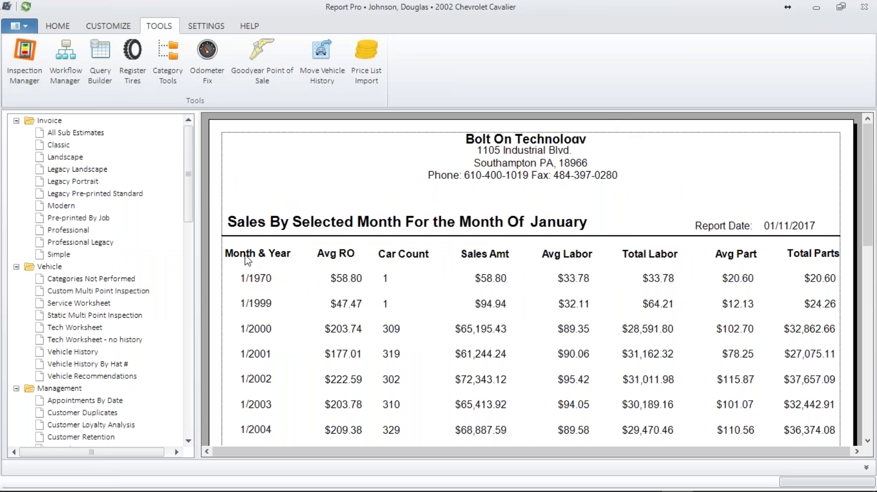
# - Use Odometer Fix to set the corrected odometer of the 2003-07-23 history entry to 180179
pyautogui.click(212, 54)
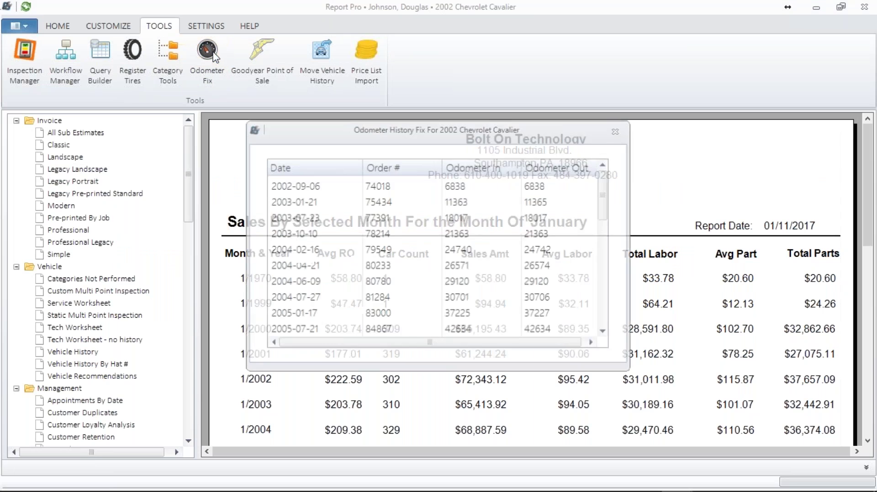
pyautogui.click(382, 221)
pyautogui.doubleClick(390, 222)
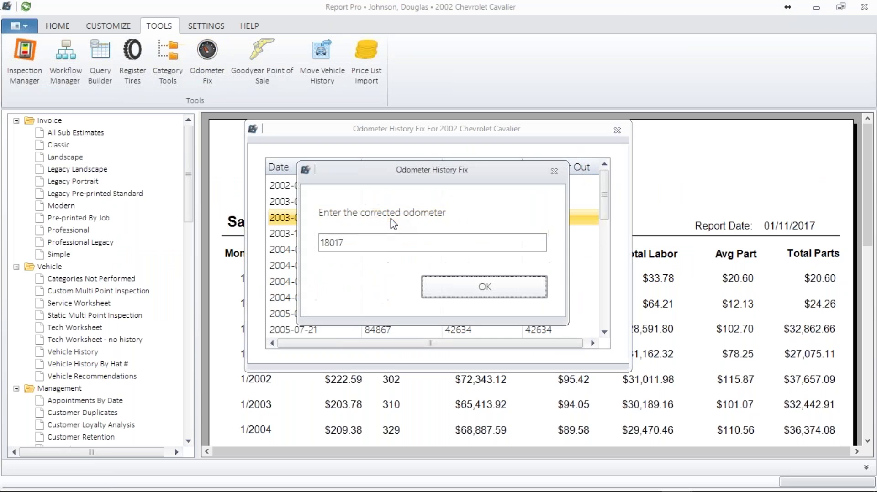
pyautogui.click(361, 243)
pyautogui.write('179')
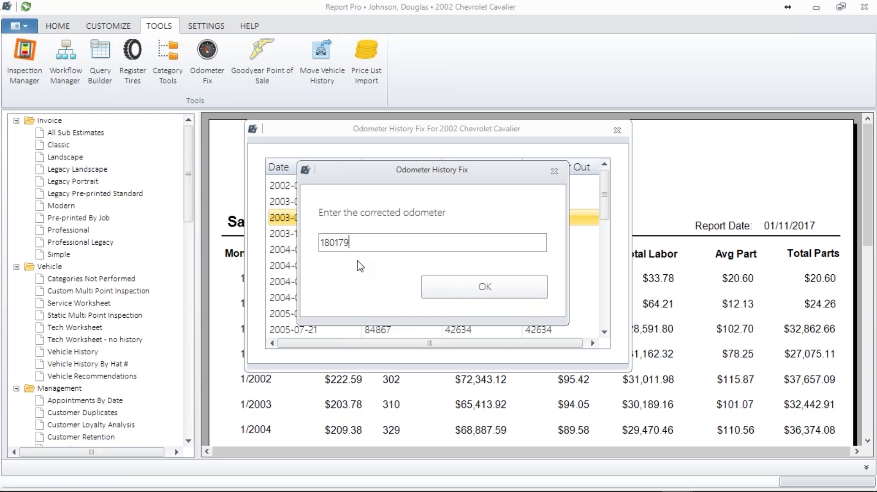
pyautogui.click(457, 287)
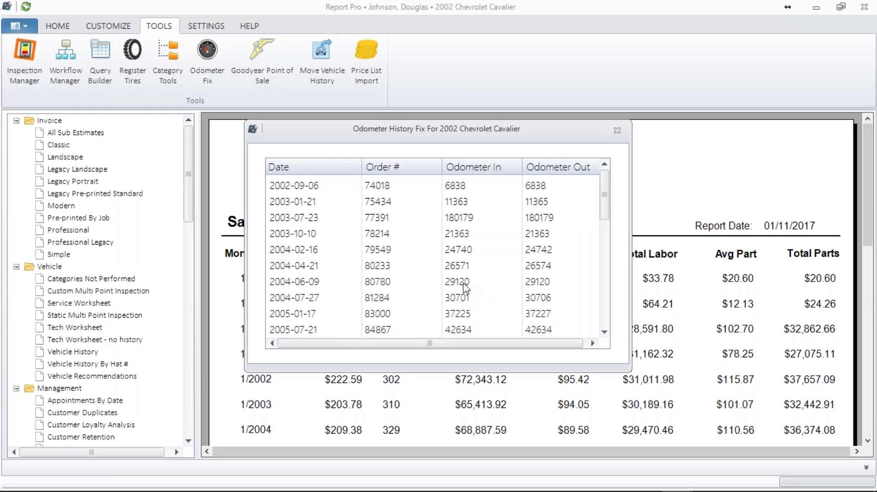
# - Restore the 2003-07-23 entry's odometer to 18017 and close the odometer history
pyautogui.doubleClick(458, 219)
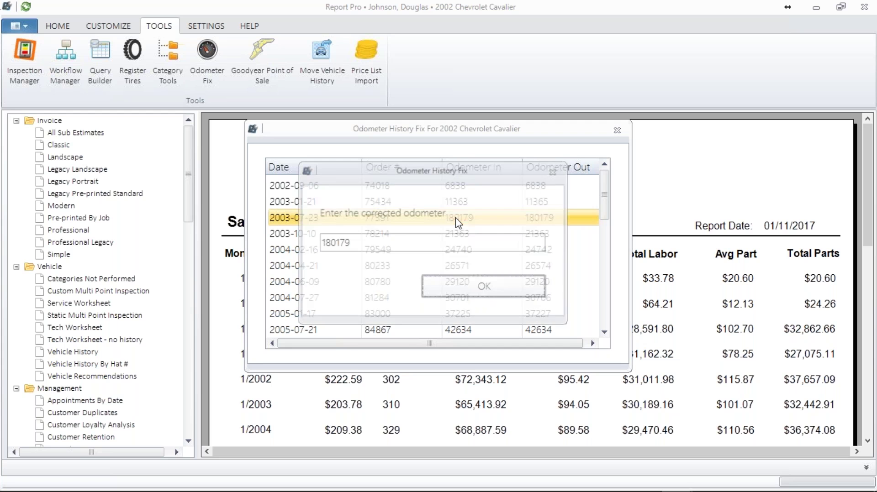
pyautogui.press('BackSpace')
pyautogui.click(440, 289)
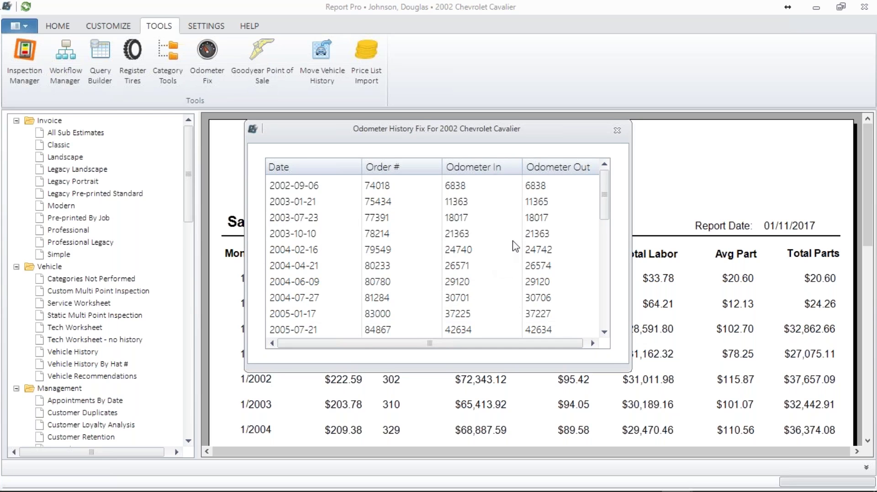
pyautogui.click(616, 133)
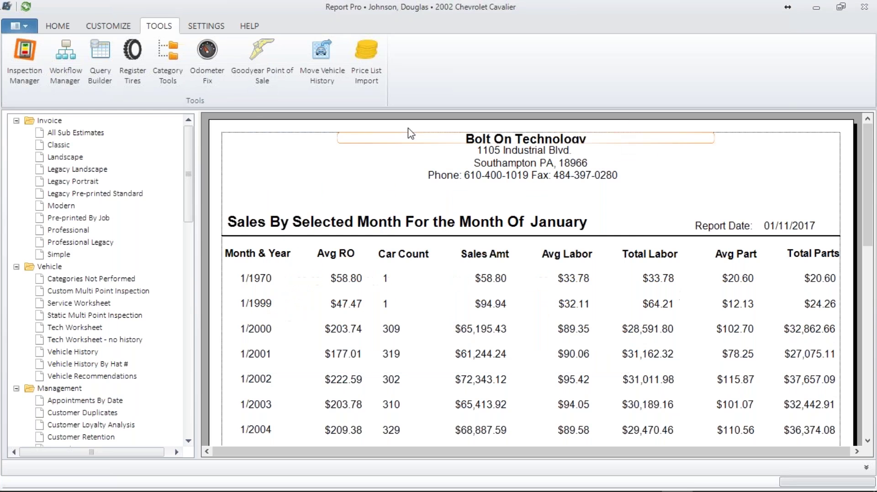
# - View the Goodyear Point of Sale report options and close them without creating a report
pyautogui.click(264, 57)
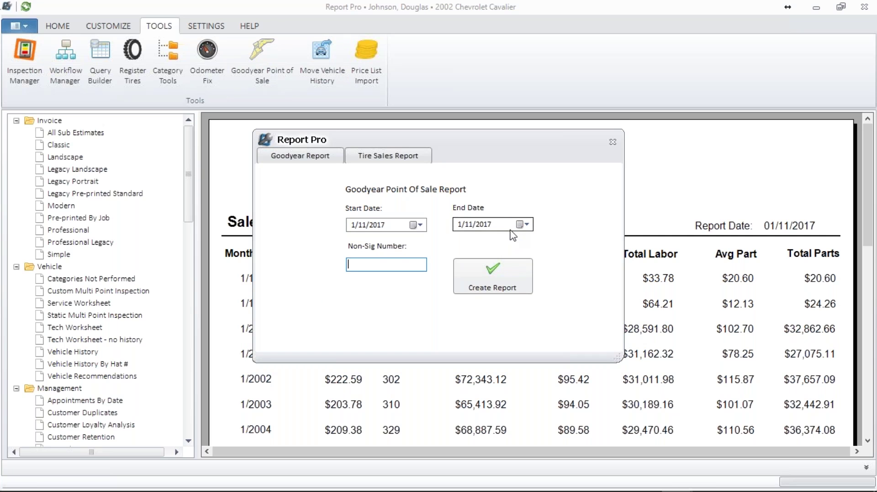
pyautogui.click(612, 142)
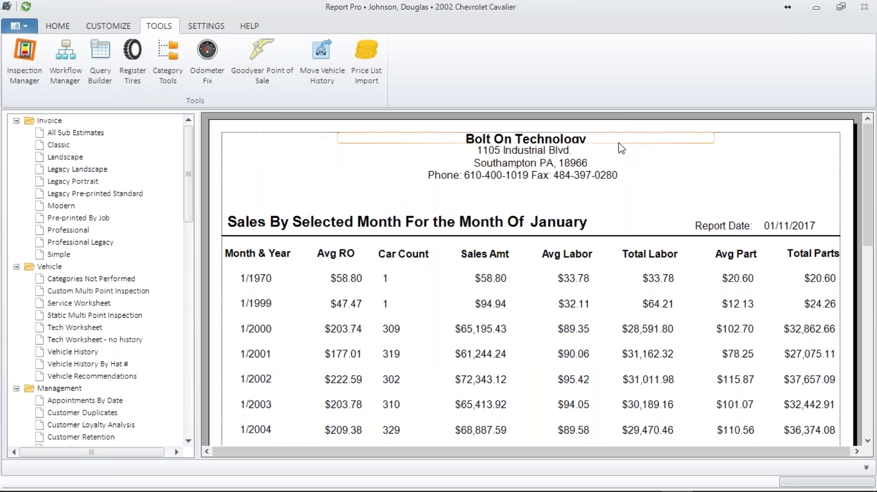
# - Start a vehicle history move and choose the 2004 Subaru Outback as the FROM vehicle, searching by the customer's last name
pyautogui.click(321, 56)
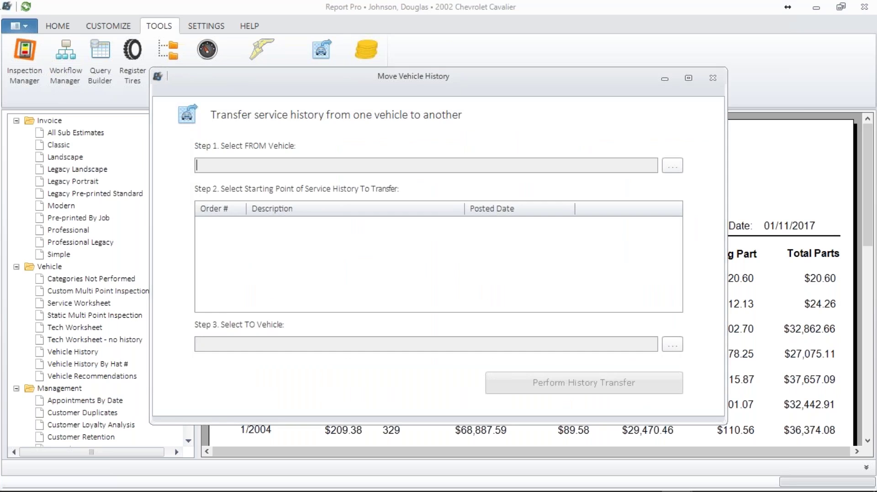
pyautogui.click(672, 165)
pyautogui.write('smith')
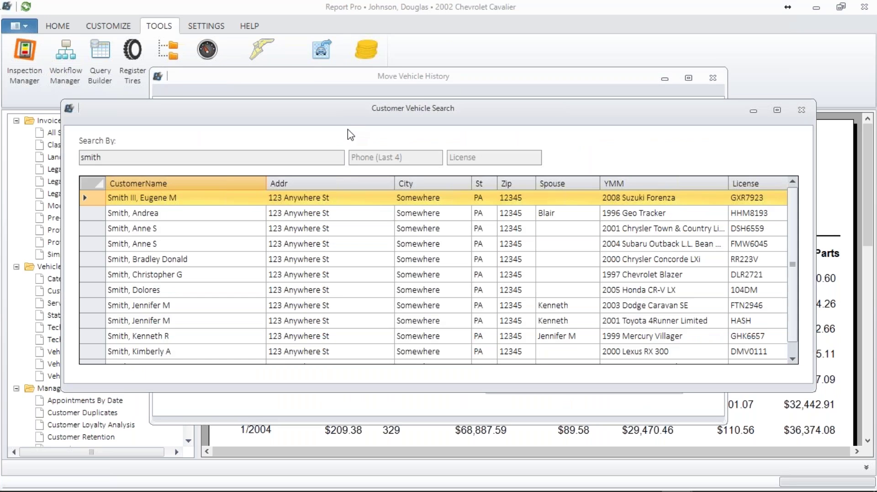
pyautogui.doubleClick(109, 244)
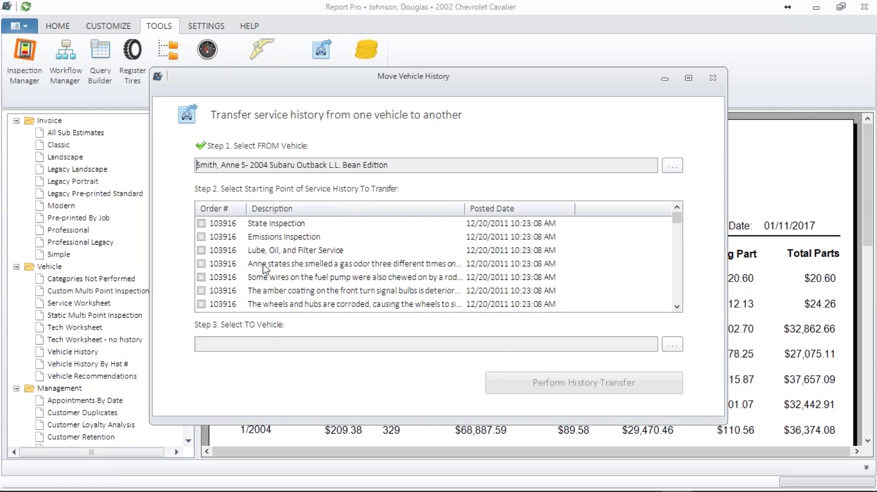
# - Choose the same customer's 2001 Chrysler Town & Country Limited as the TO vehicle for the history transfer
pyautogui.click(270, 341)
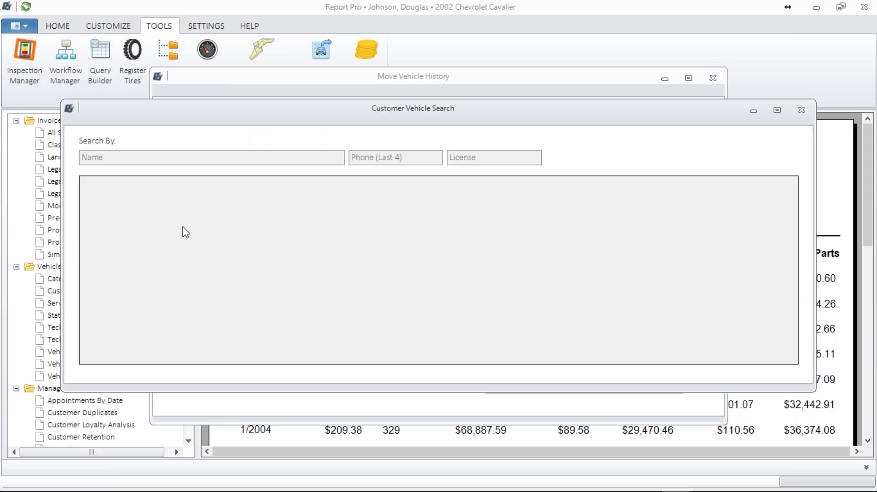
pyautogui.write('smith')
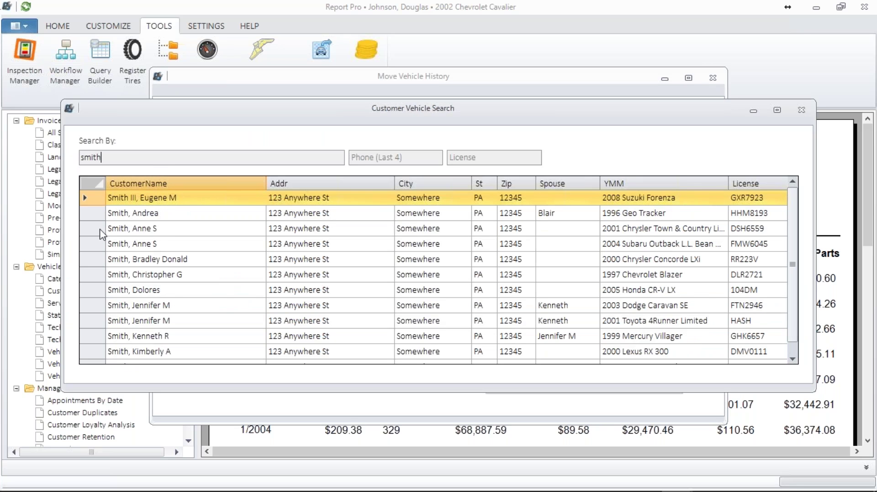
pyautogui.click(120, 230)
pyautogui.doubleClick(120, 230)
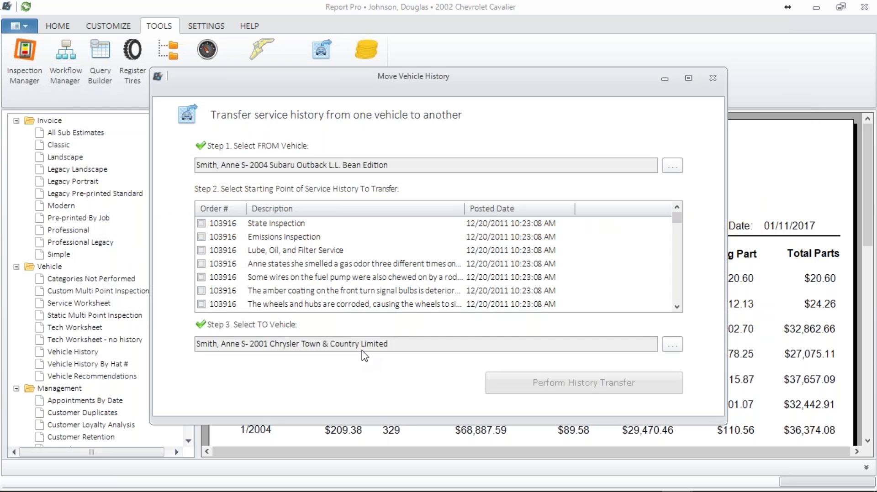
# - Select the State Inspection item posted 12/20/2011 as the transfer's starting point, and close the window without performing the transfer
pyautogui.click(202, 224)
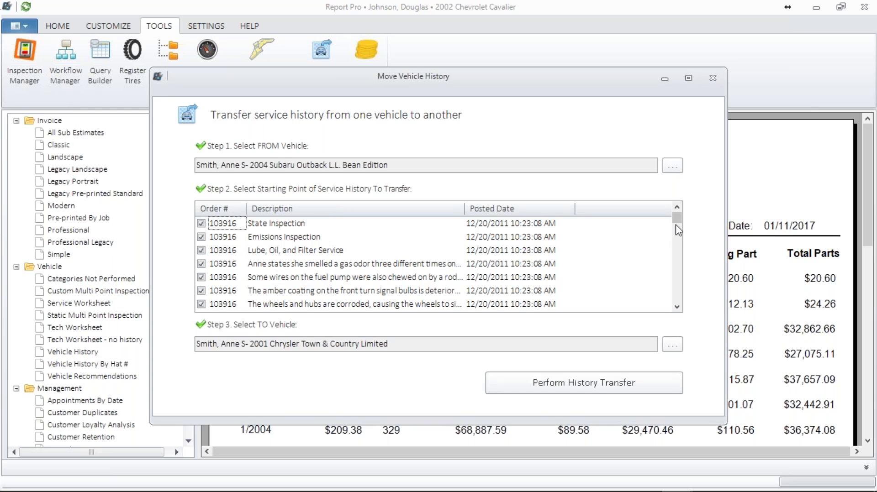
pyautogui.scroll(-2, 678, 231)
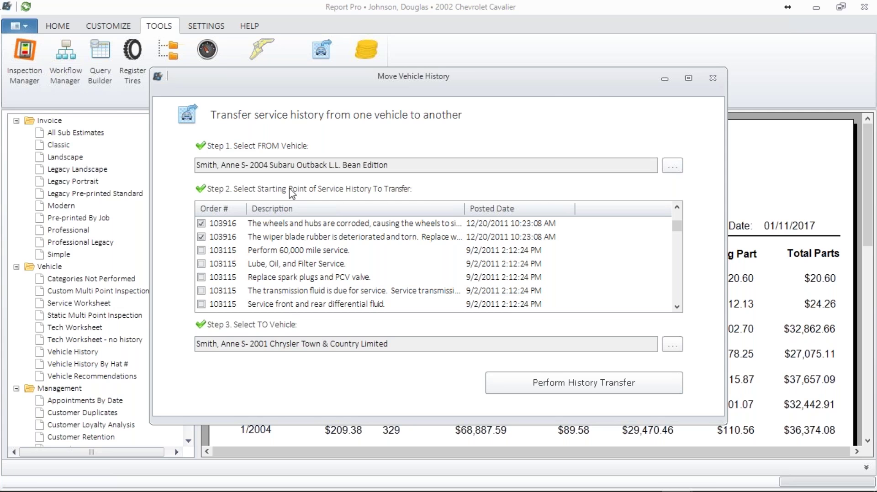
pyautogui.click(711, 82)
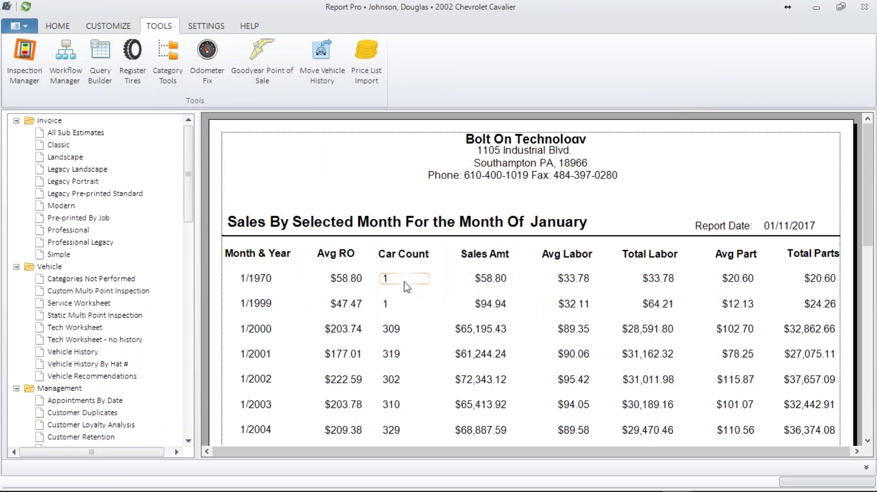
# - View the Price List Import utility's options and close it without selecting a price list
pyautogui.click(359, 51)
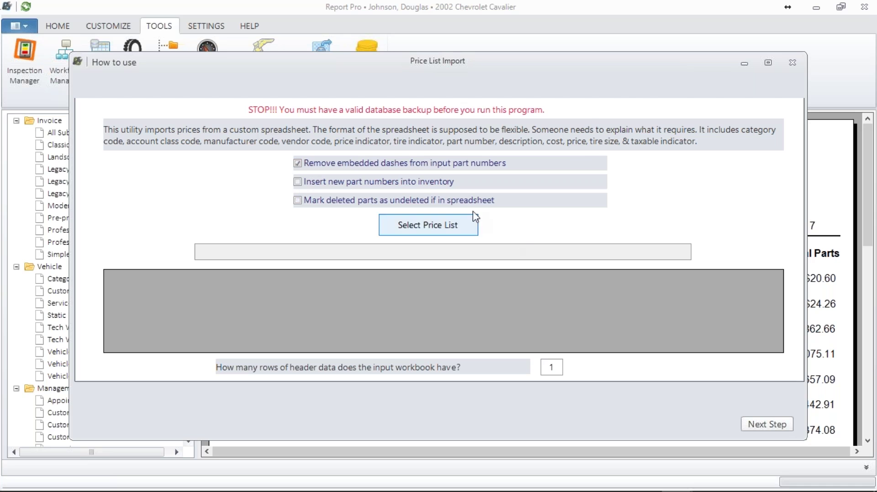
pyautogui.click(791, 63)
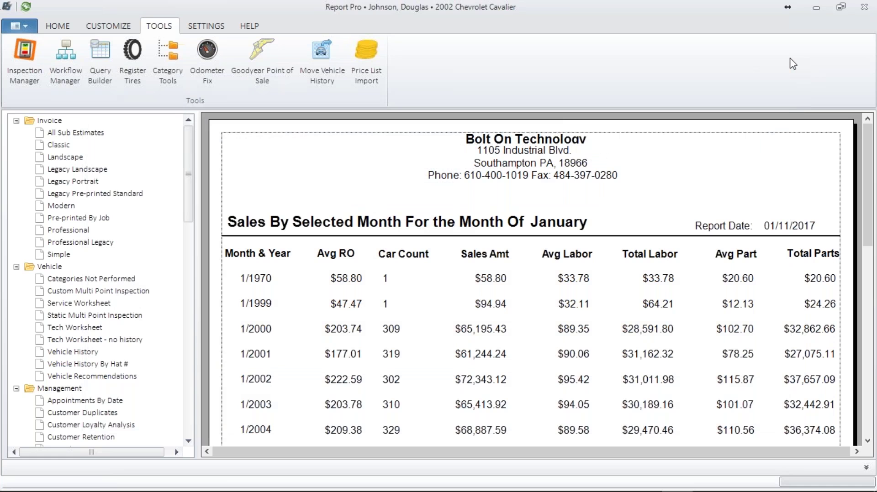
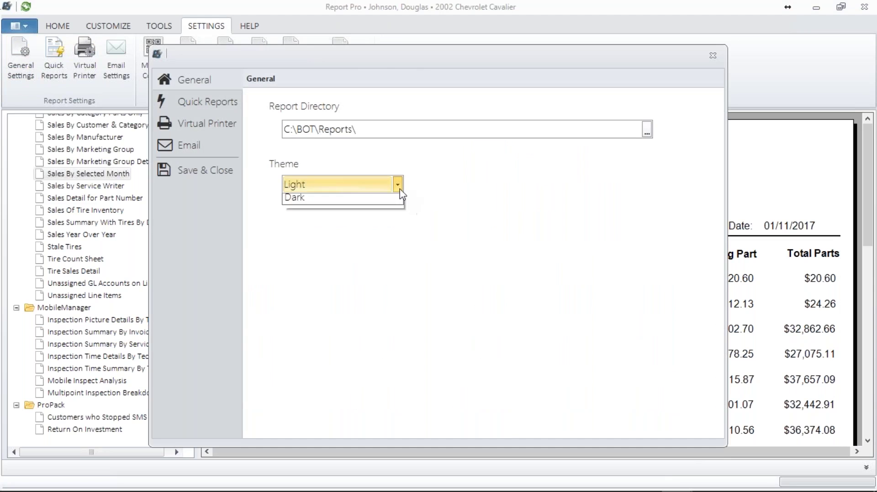
# - Try the Dark theme in the general settings and switch the theme back to Light
pyautogui.click(378, 217)
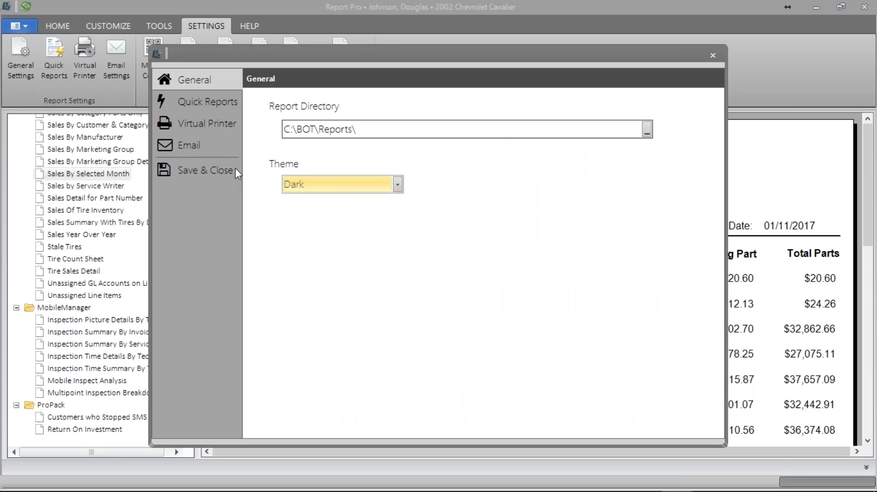
pyautogui.click(397, 185)
pyautogui.click(371, 207)
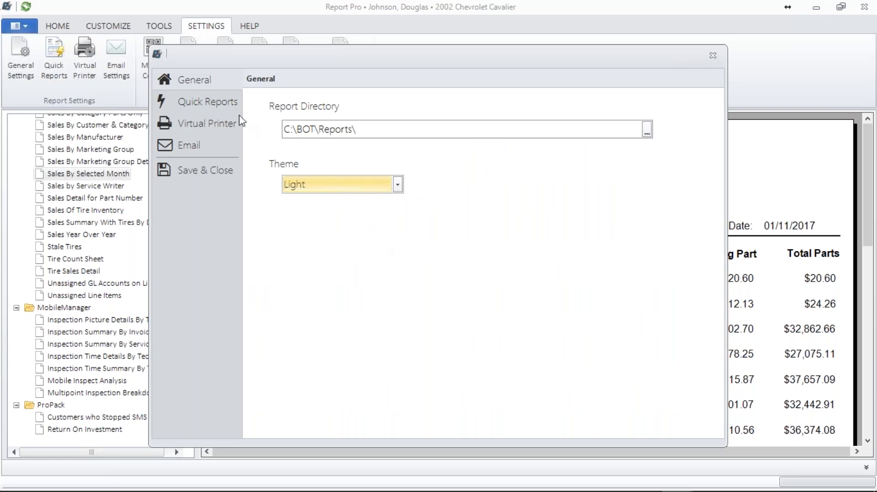
# - Configure the Quick Invoice report settings to use Main Printer and print 2 copies
pyautogui.click(208, 103)
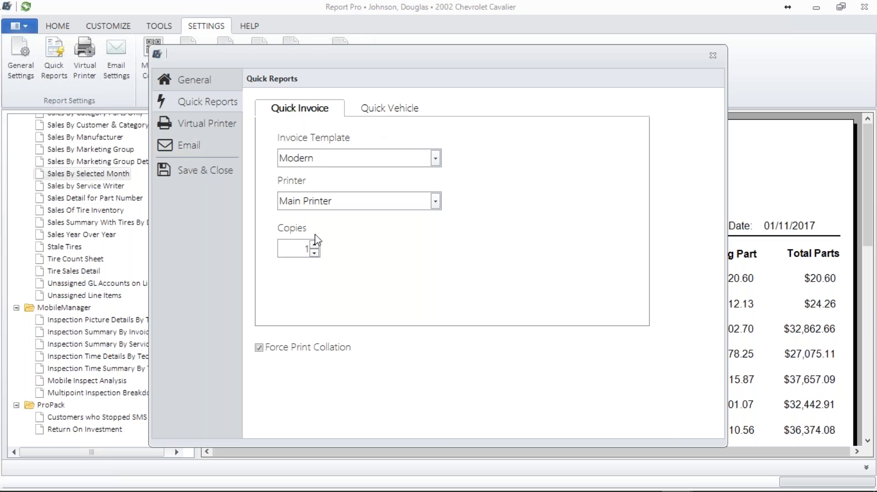
pyautogui.click(435, 203)
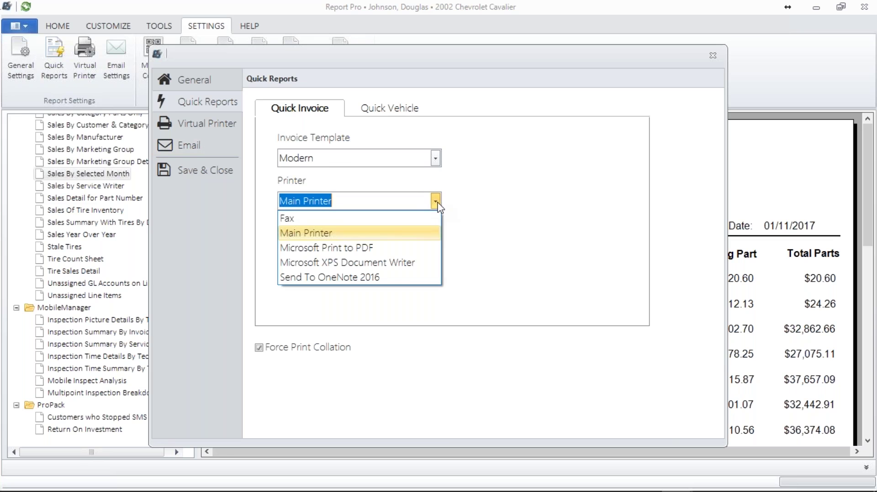
pyautogui.click(415, 233)
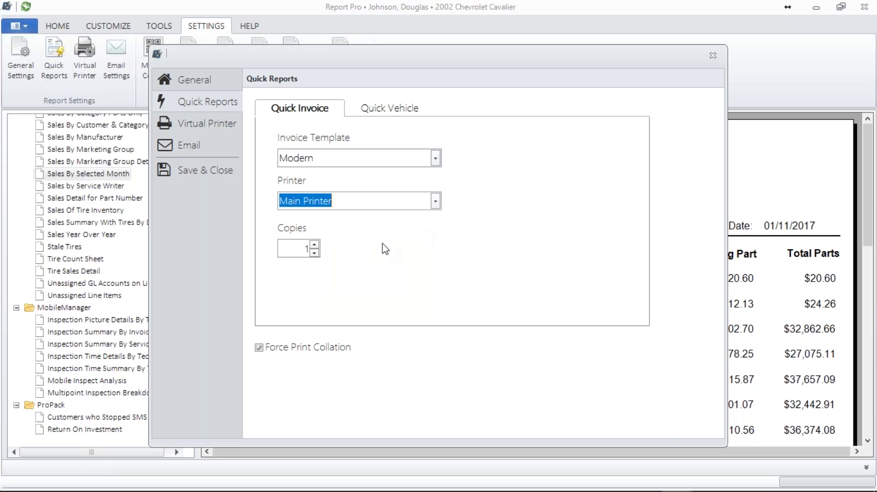
pyautogui.click(315, 254)
pyautogui.click(314, 245)
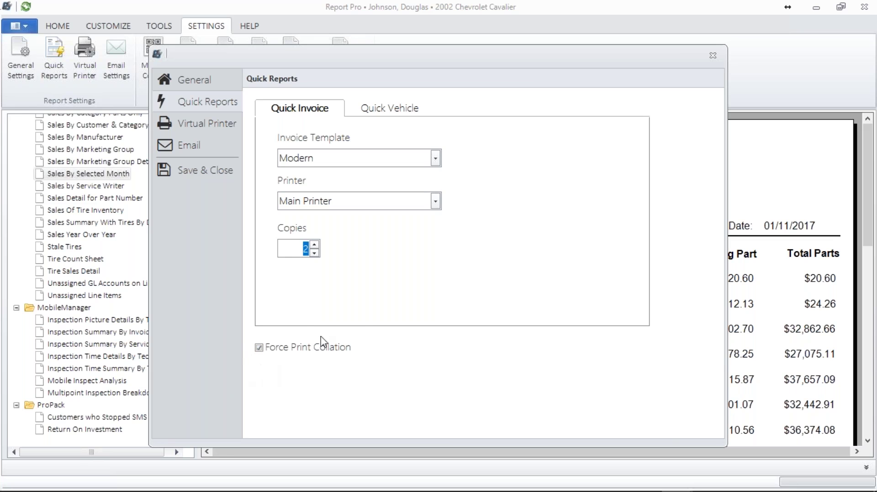
# - Set Vehicle Template 1 of the Quick Vehicle report settings to Tech Worksheet
pyautogui.click(383, 111)
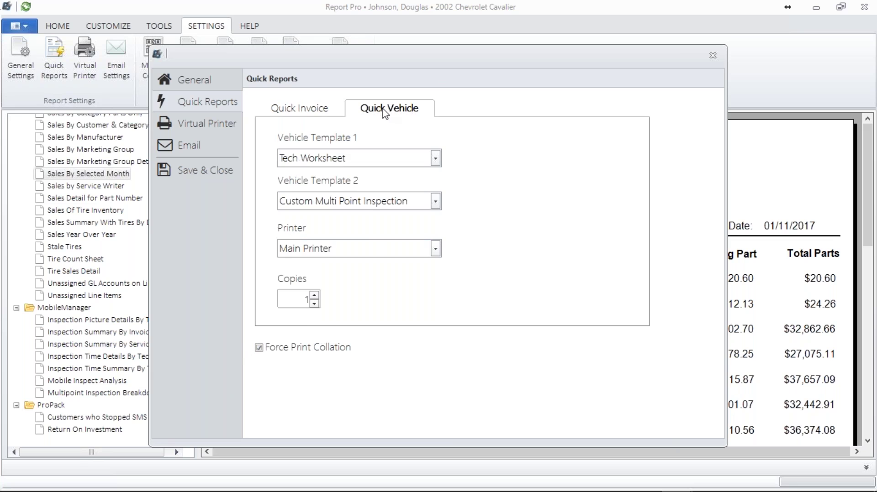
pyautogui.click(367, 161)
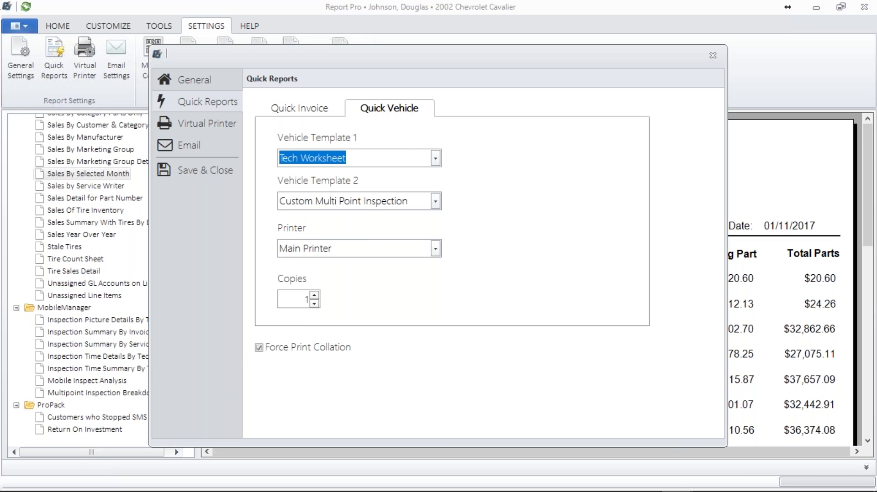
pyautogui.click(436, 159)
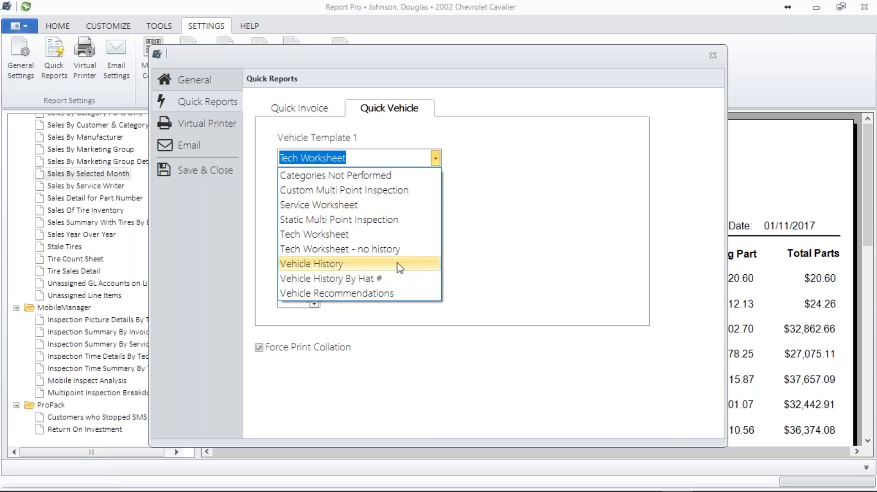
pyautogui.click(391, 235)
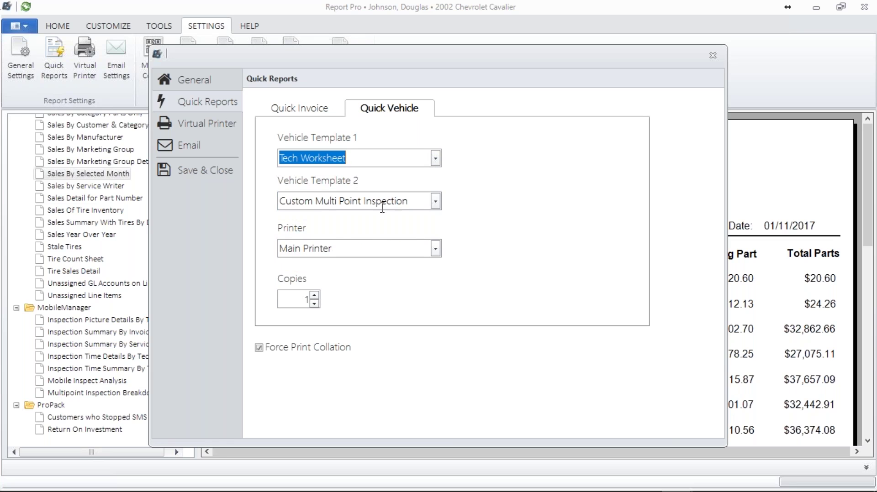
# - Review the choices for Vehicle Template 2 in the Quick Vehicle settings and leave that template blank
pyautogui.click(435, 201)
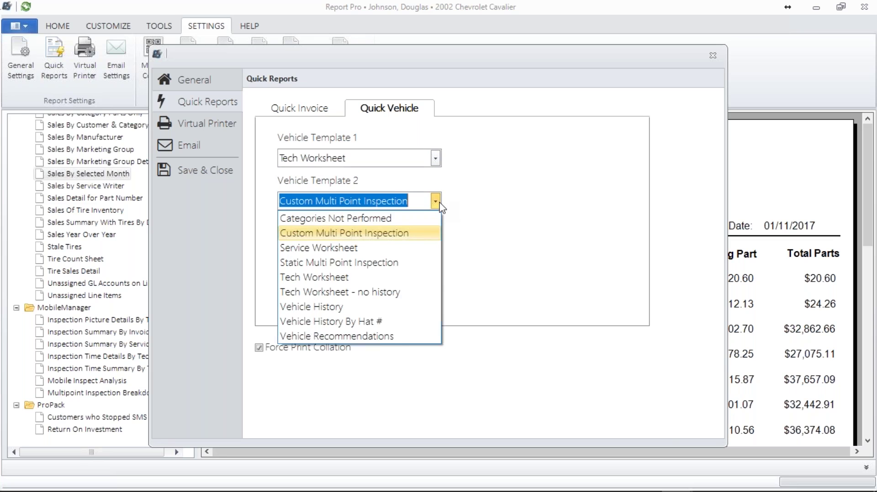
pyautogui.click(420, 234)
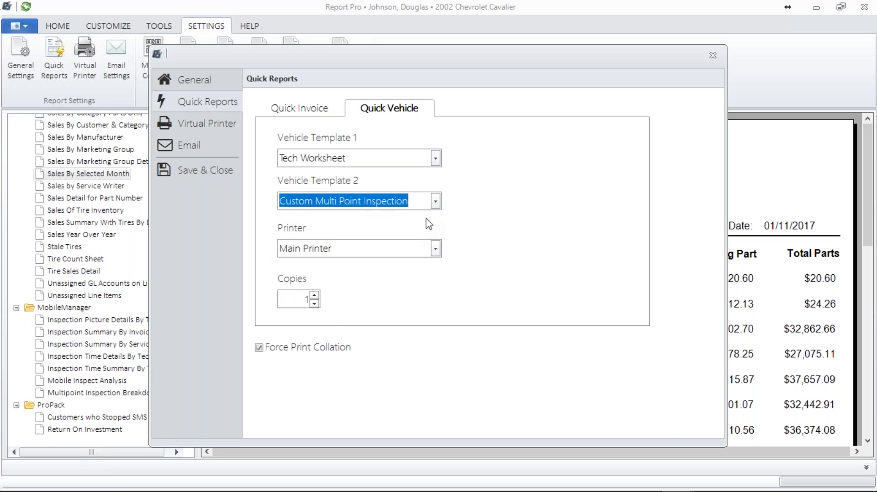
pyautogui.click(435, 200)
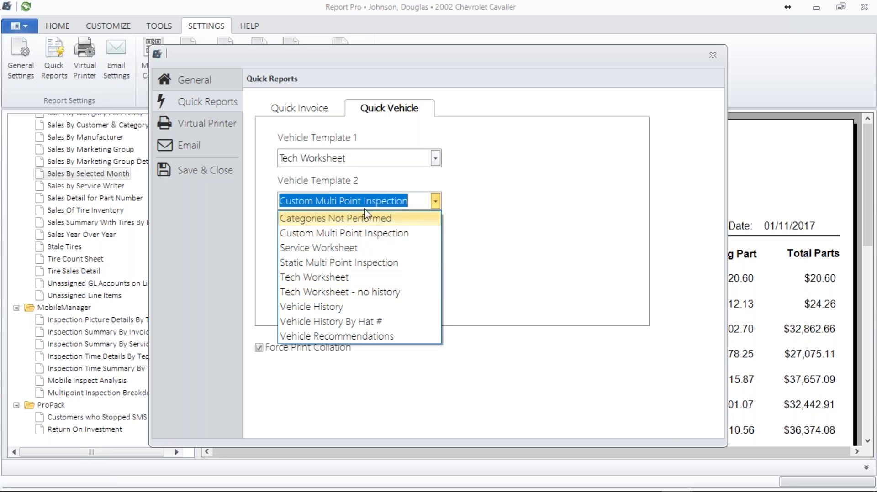
pyautogui.click(423, 199)
pyautogui.press('BackSpace')
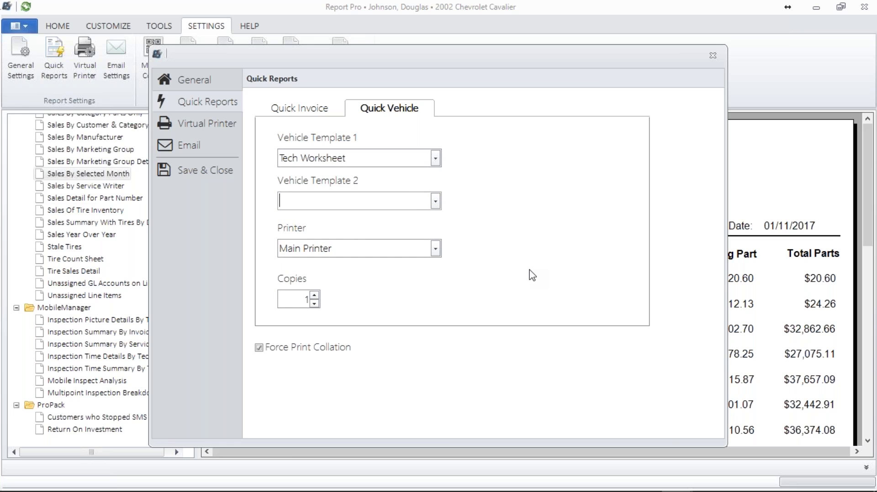
# - Review the Virtual Printer and Email settings, and save and close the report settings
pyautogui.click(199, 123)
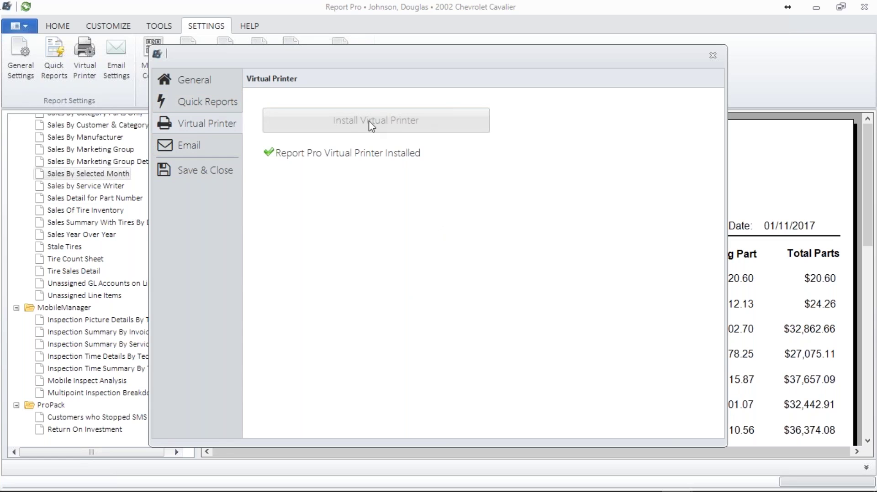
pyautogui.click(191, 139)
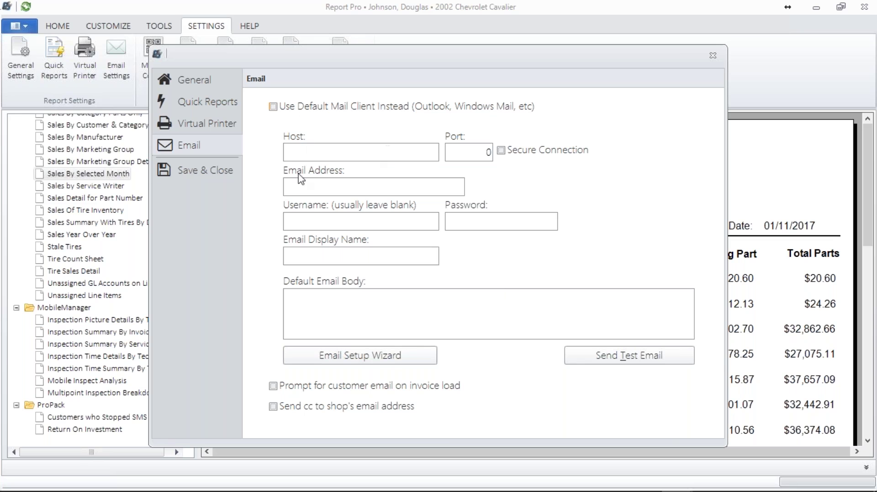
pyautogui.click(199, 173)
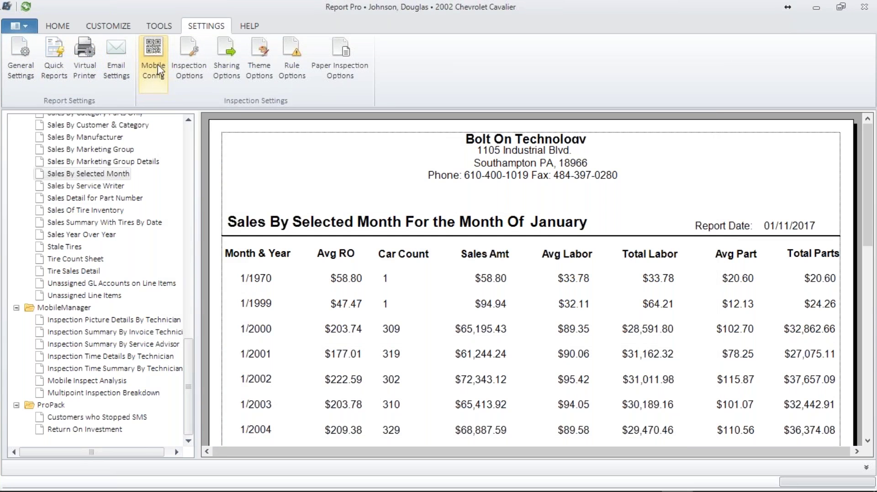
# - View the Mobile Config connection details and assigned computers, and close the window
pyautogui.click(160, 52)
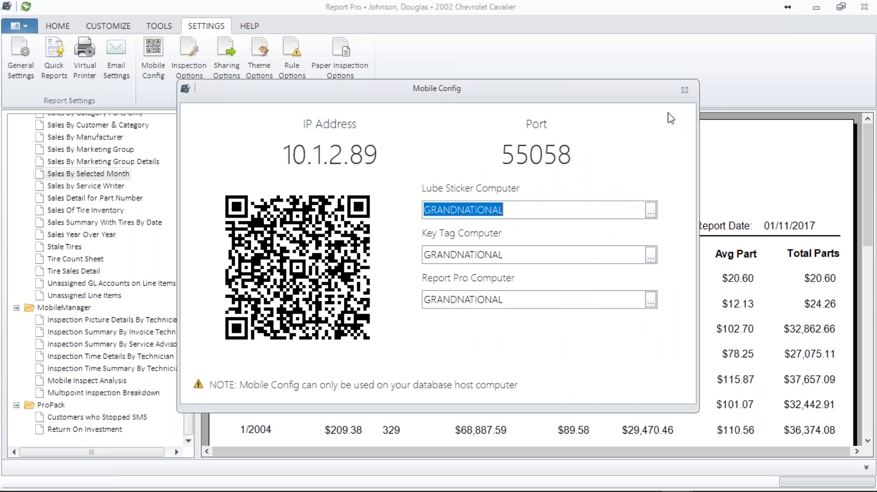
pyautogui.click(684, 90)
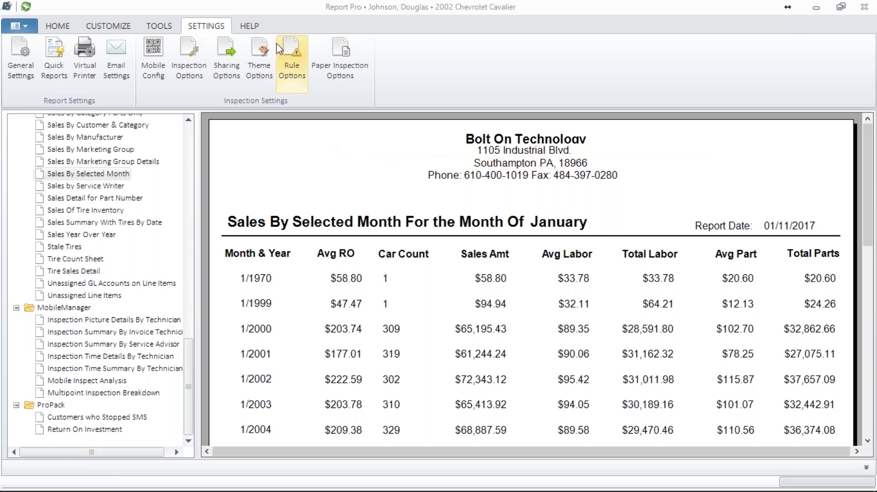
# - Try to request a report through the help options, and close the request without setting up email credentials
pyautogui.click(255, 28)
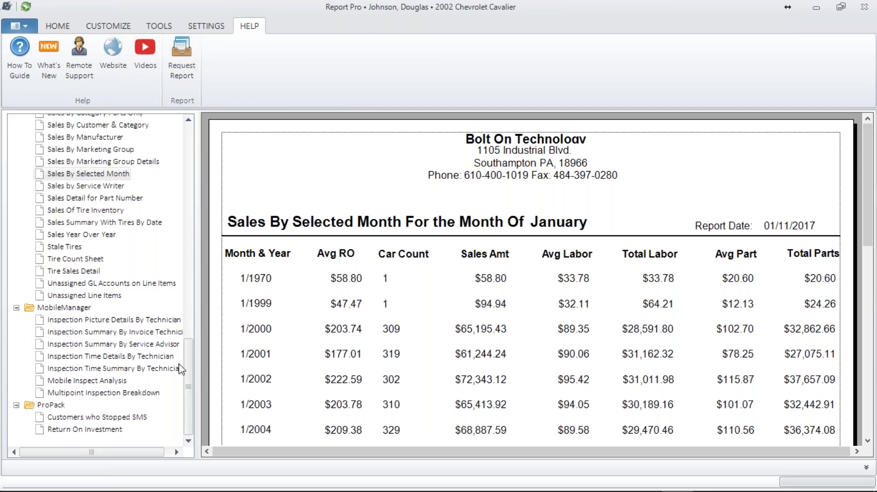
pyautogui.moveTo(188, 384); pyautogui.dragTo(119, 472)
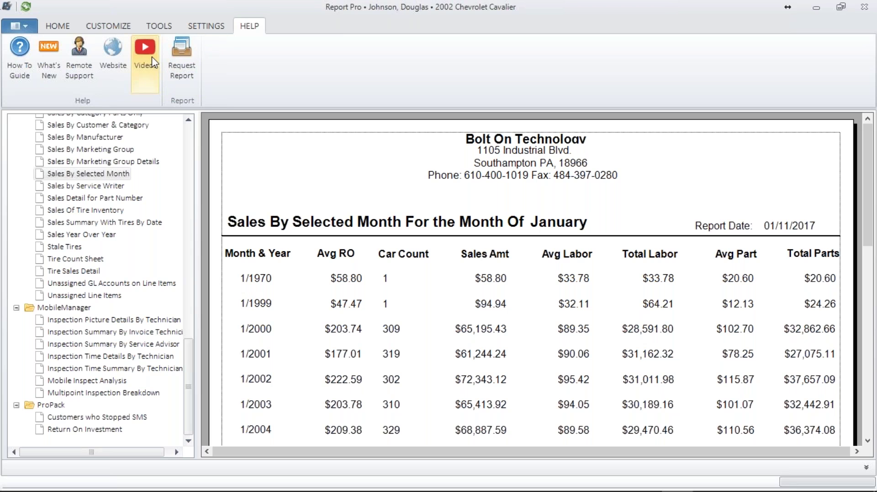
pyautogui.click(177, 57)
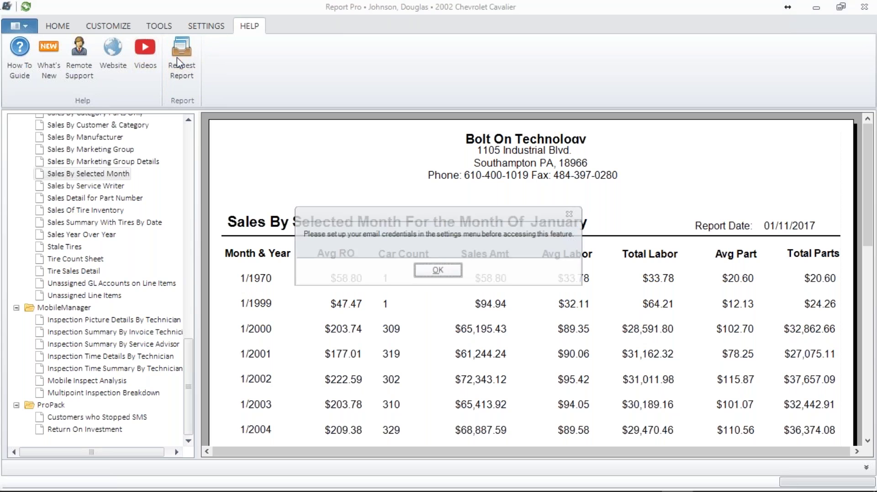
pyautogui.click(438, 271)
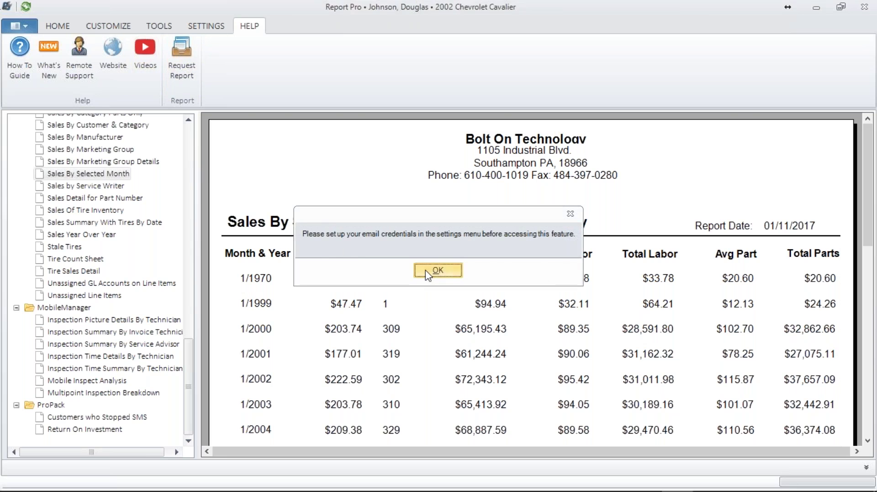
pyautogui.click(712, 55)
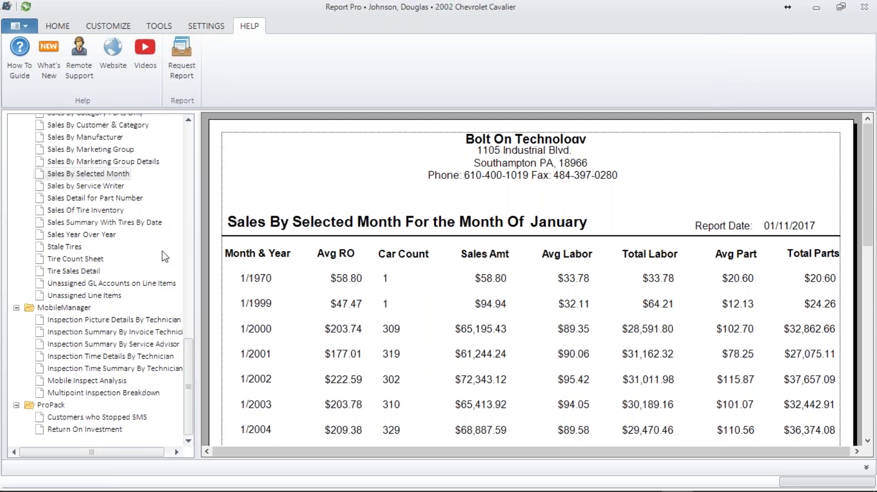
# - Open the How To Guide's article on configuring custom commissions with the Goodyear Point of Sale, and return to Report Pro
pyautogui.moveTo(187, 357)
pyautogui.mouseDown()
pyautogui.moveTo(207, 272)
pyautogui.moveTo(197, 342)
pyautogui.mouseUp()
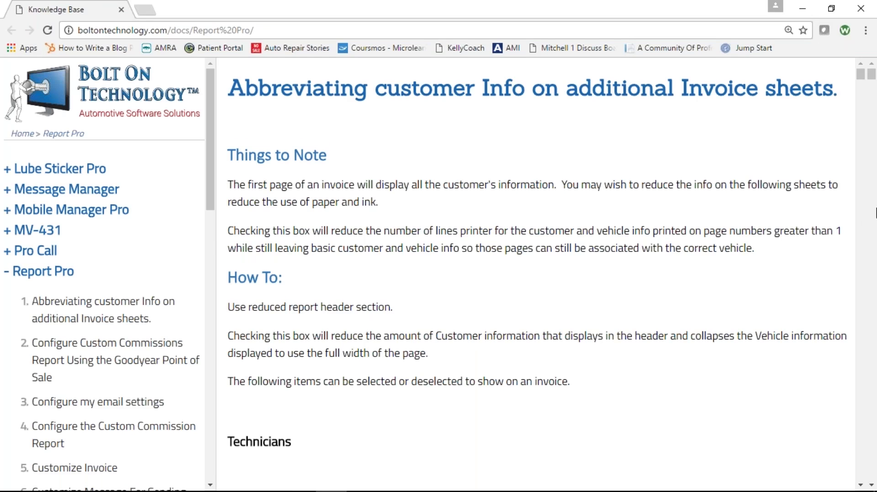
pyautogui.click(869, 250)
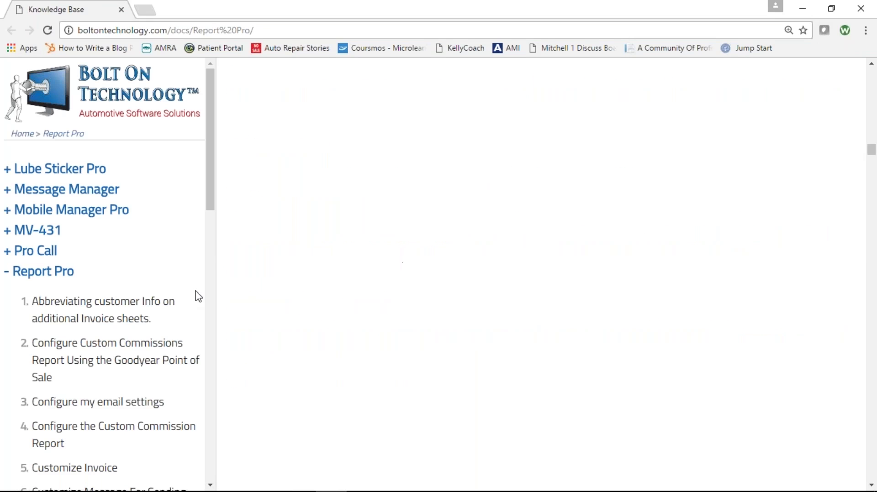
pyautogui.click(129, 303)
pyautogui.click(113, 348)
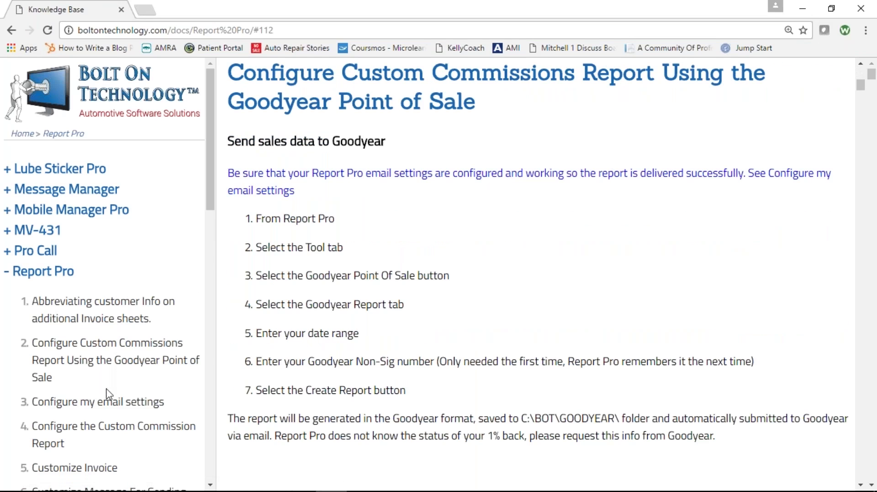
pyautogui.click(804, 10)
# - Look through the What's New release notes and close them
pyautogui.click(54, 63)
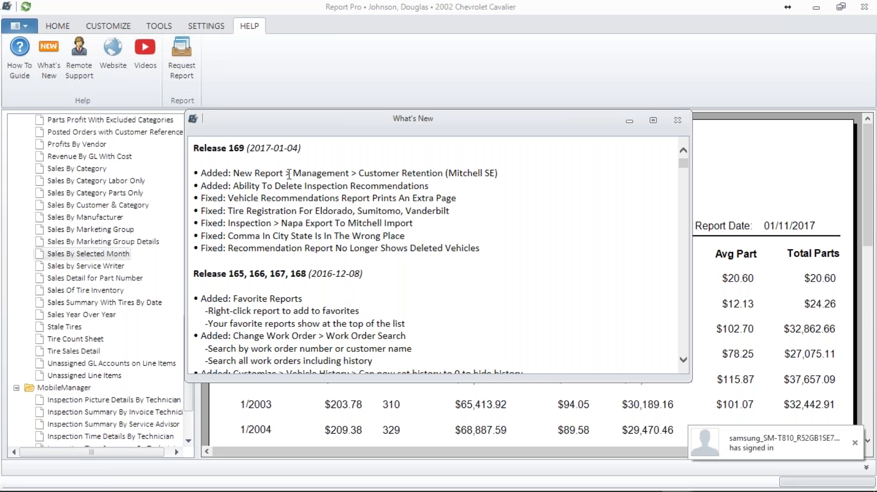
pyautogui.scroll(-3, 685, 363)
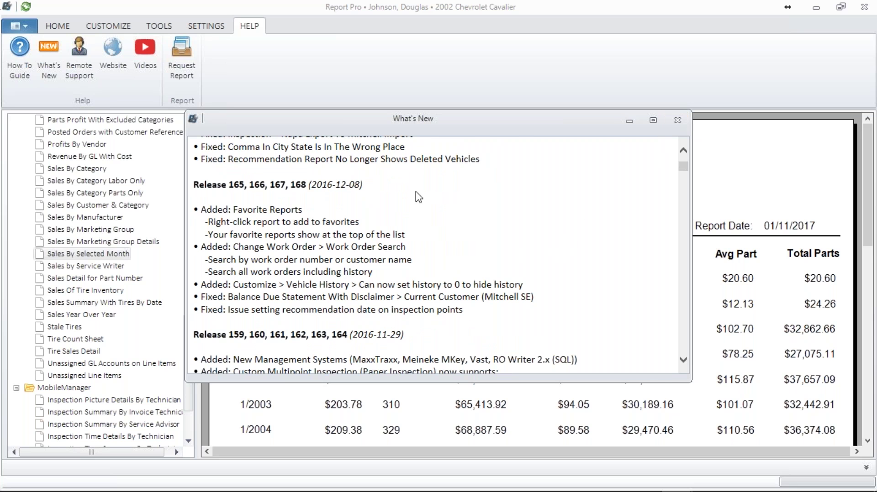
pyautogui.click(677, 120)
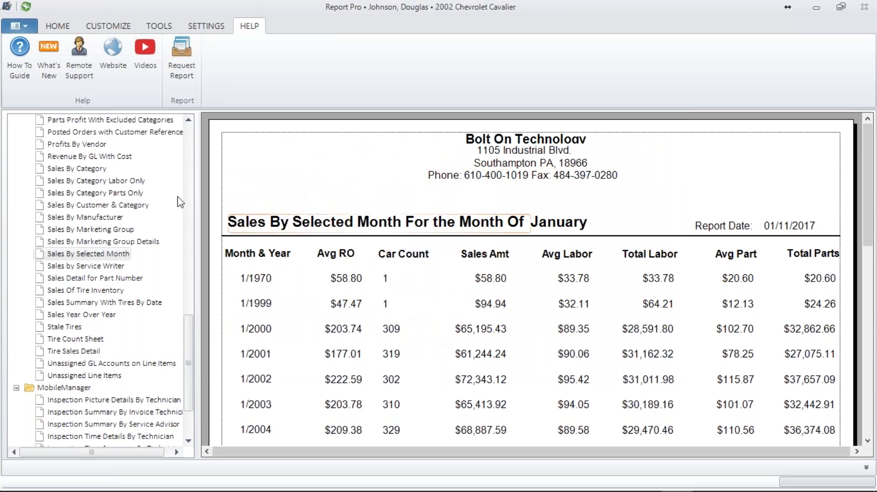
# - Submit a Remote Support request described as "doesn't work", close its applet download page and return to Report Pro
pyautogui.click(78, 49)
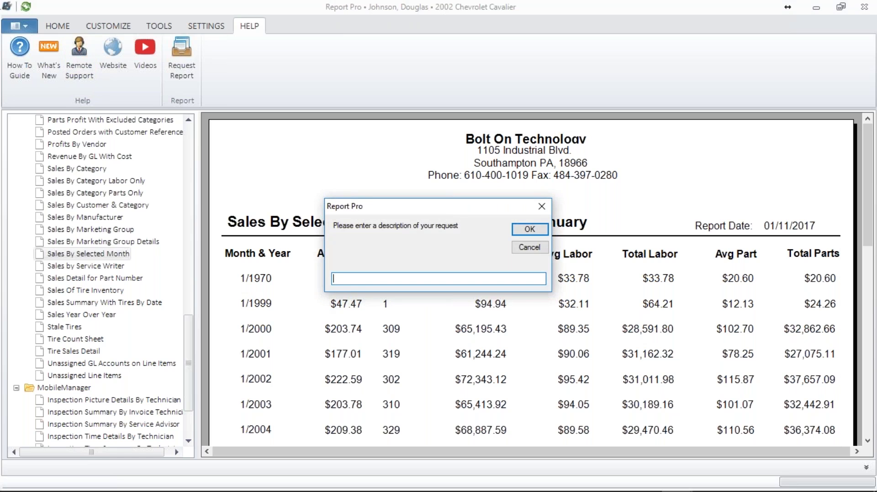
pyautogui.write("doesn't work")
pyautogui.click(530, 229)
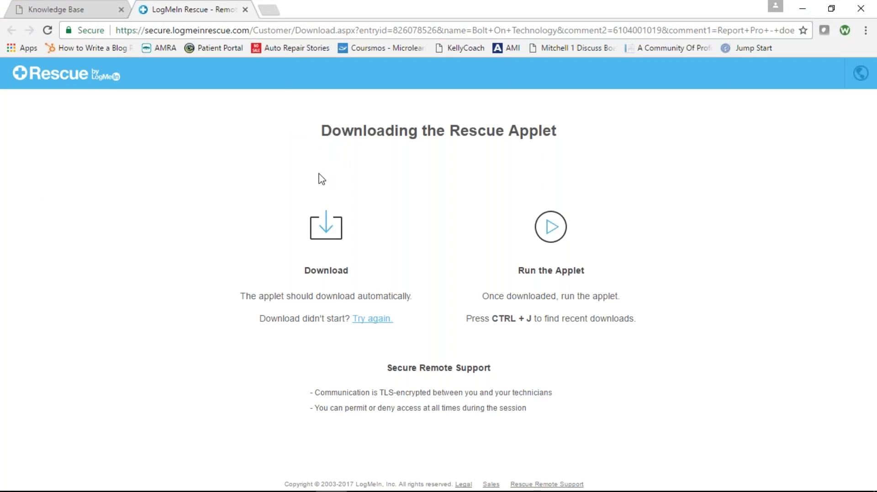
pyautogui.click(246, 9)
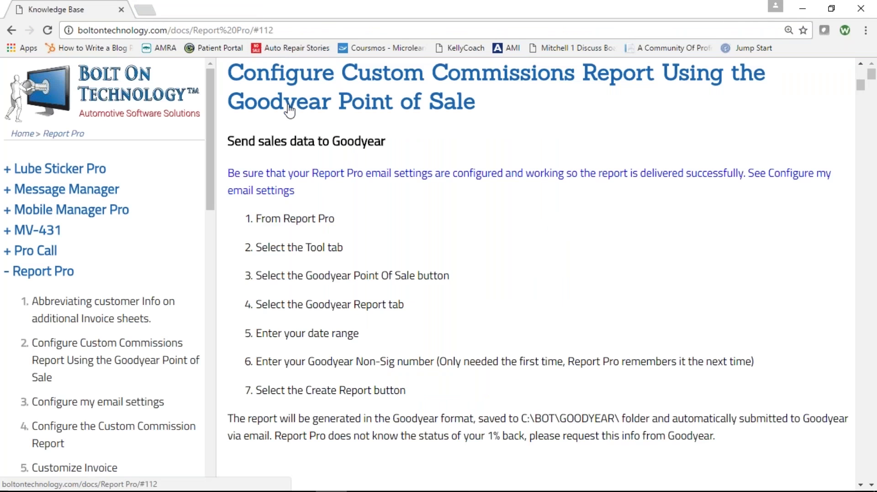
pyautogui.click(803, 9)
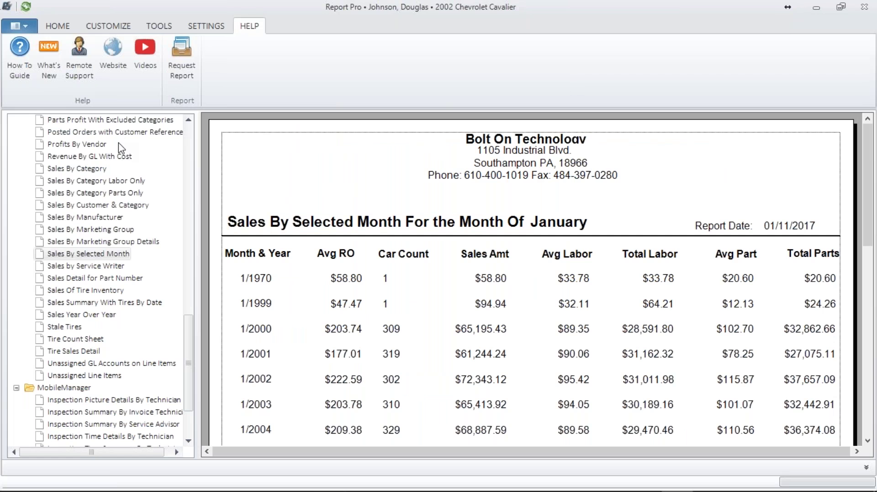
# - Open the Bolt On Technology website, look through its Jump Start article and close the page
pyautogui.click(112, 55)
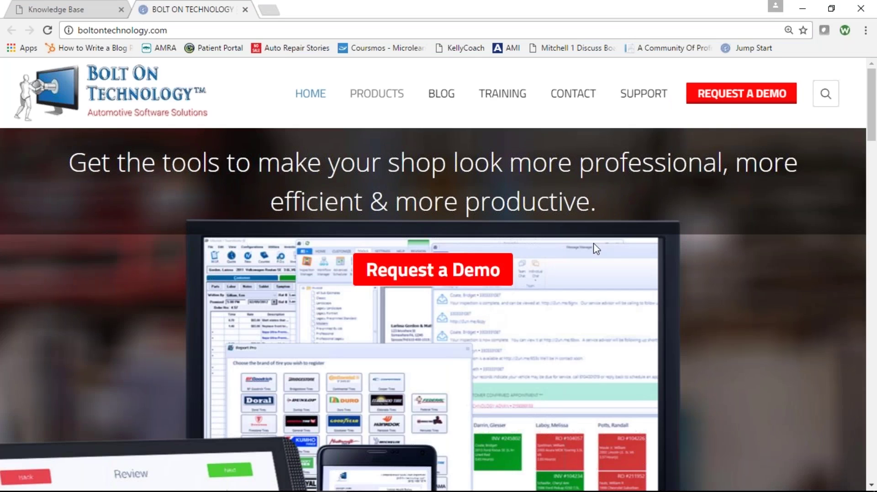
pyautogui.click(752, 47)
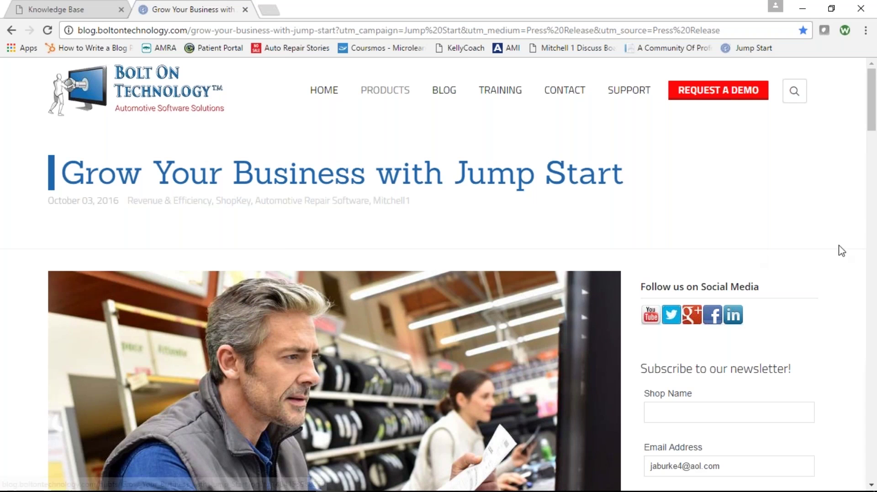
pyautogui.scroll(-20, 873, 230)
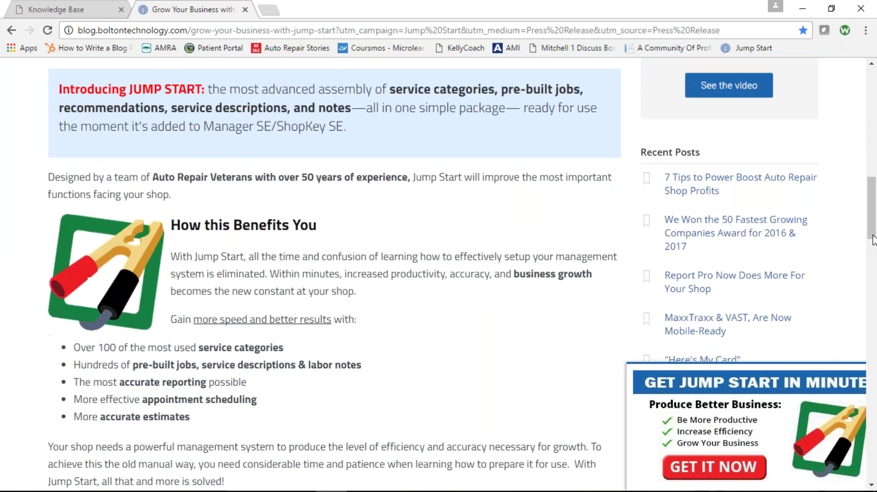
pyautogui.scroll(-8, 875, 309)
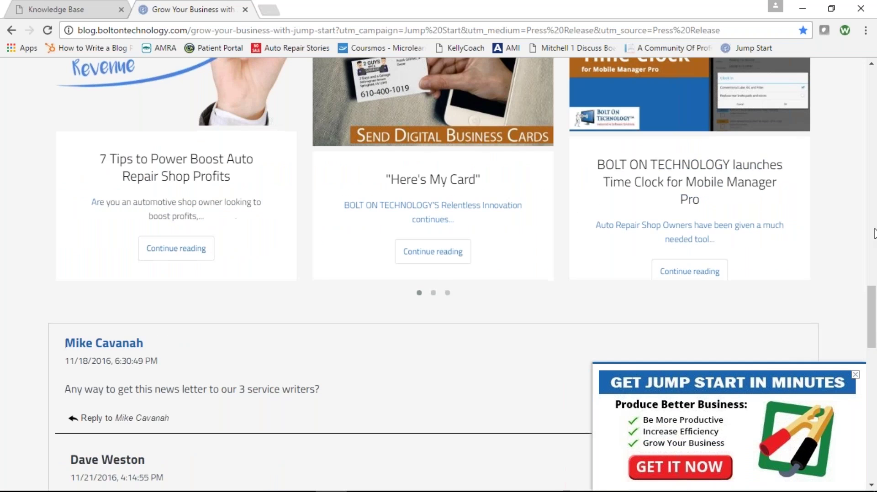
pyautogui.scroll(12, 873, 195)
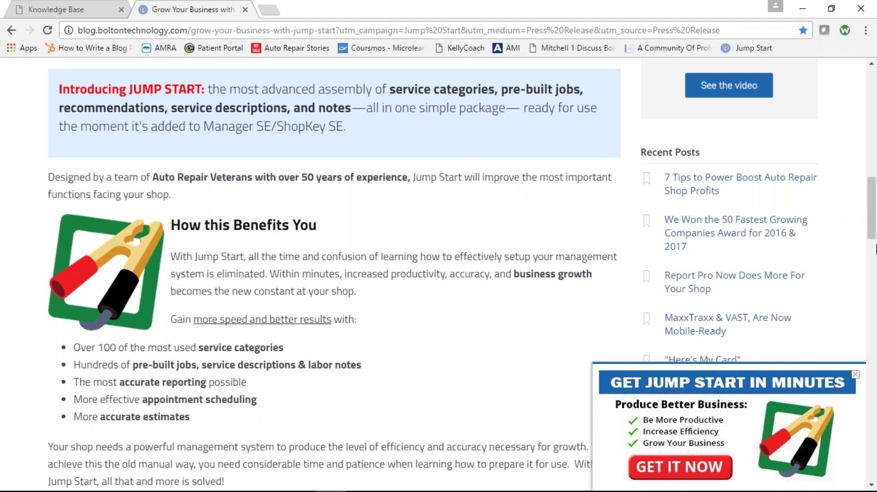
pyautogui.moveTo(872, 233); pyautogui.dragTo(775, 90)
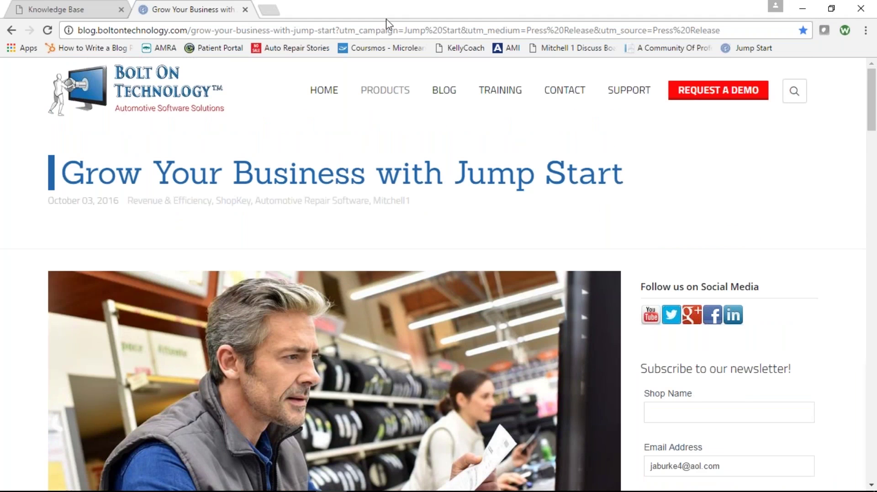
pyautogui.click(245, 10)
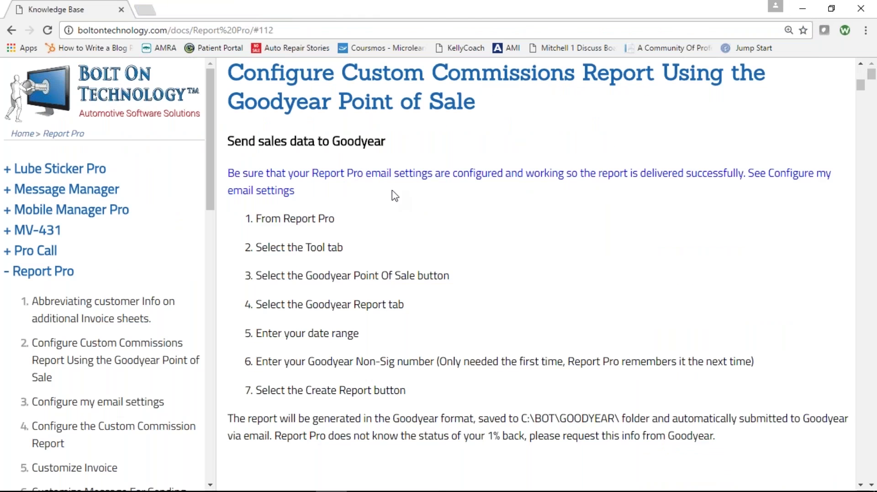
# - Return to Report Pro, open the BOLT ON University training videos page, close it and return to the report
pyautogui.moveTo(173, 483)
pyautogui.hotkey('alt', 'Tab')
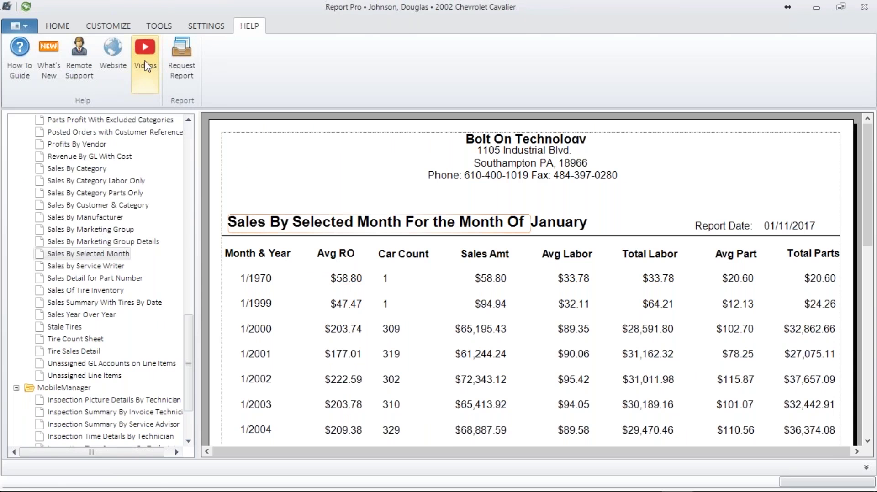
pyautogui.click(147, 69)
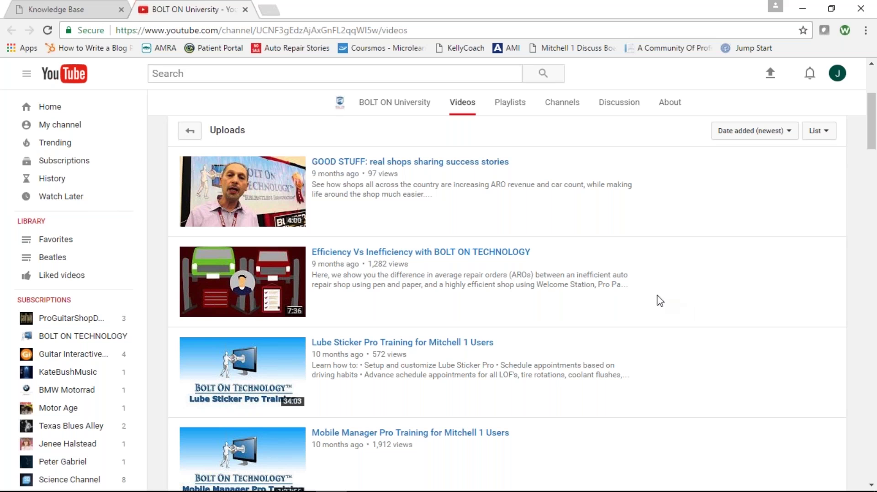
pyautogui.click(245, 10)
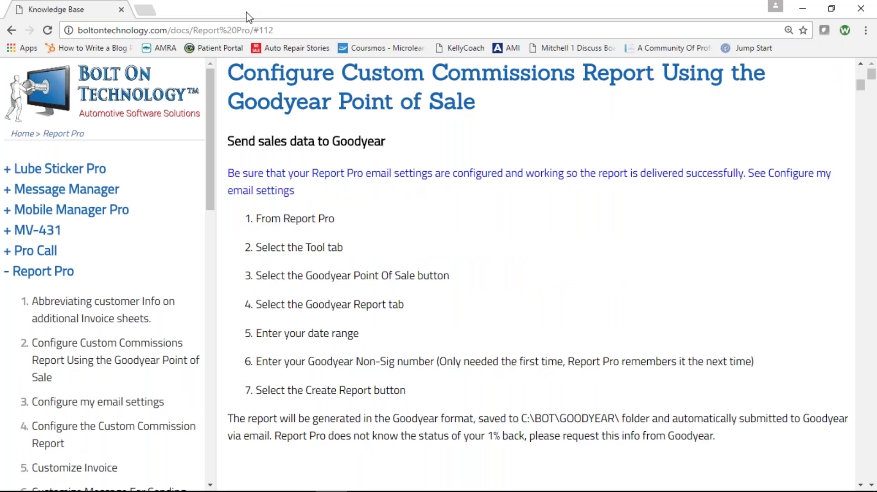
pyautogui.click(797, 10)
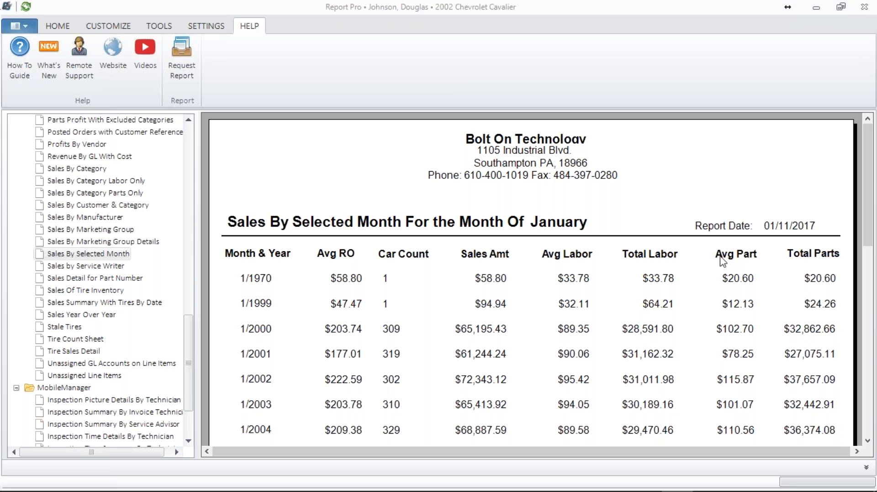
# - Check the February 2017 schedule in the Outlook calendar, dismiss the webinar reminder and return to Report Pro
pyautogui.click(701, 275)
pyautogui.moveTo(169, 489)
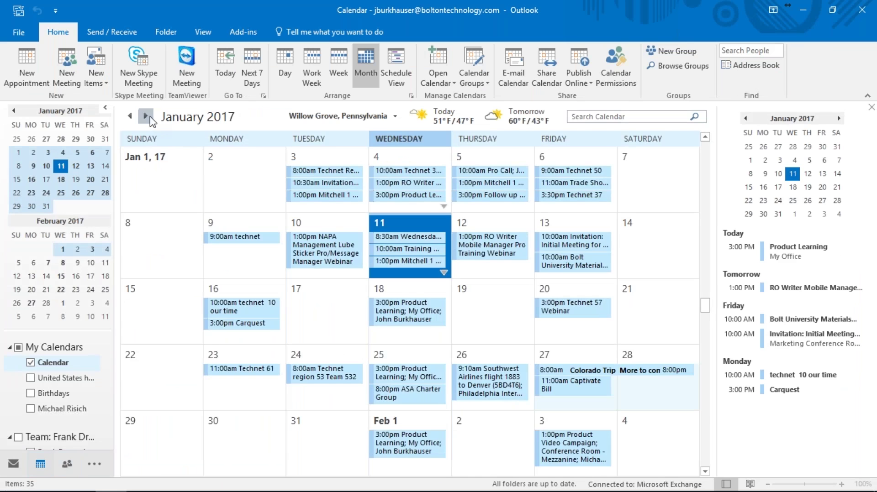
pyautogui.click(145, 116)
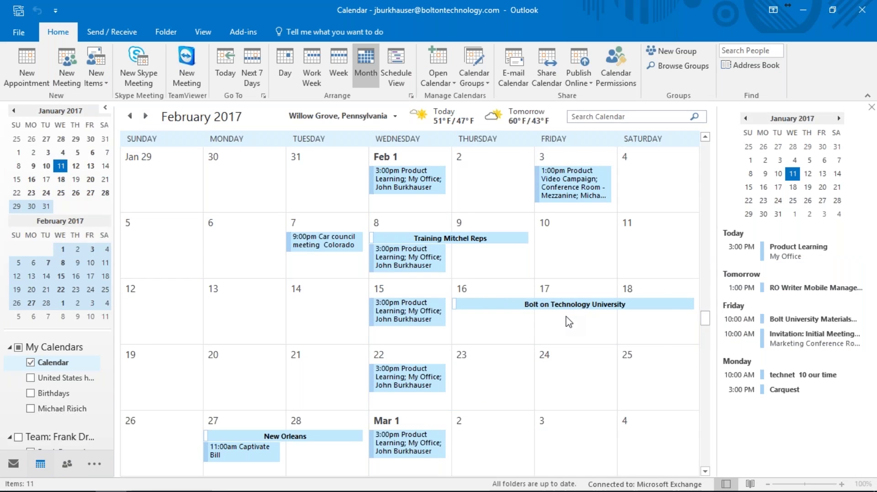
pyautogui.moveTo(658, 299)
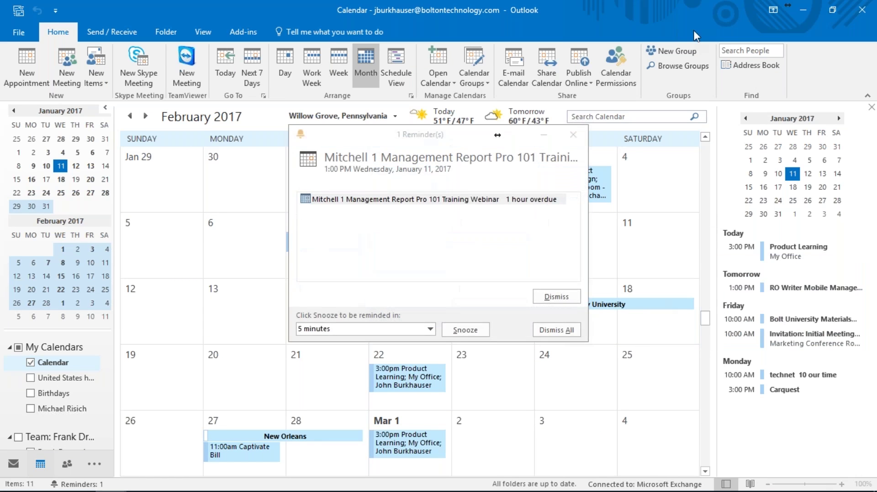
pyautogui.click(556, 298)
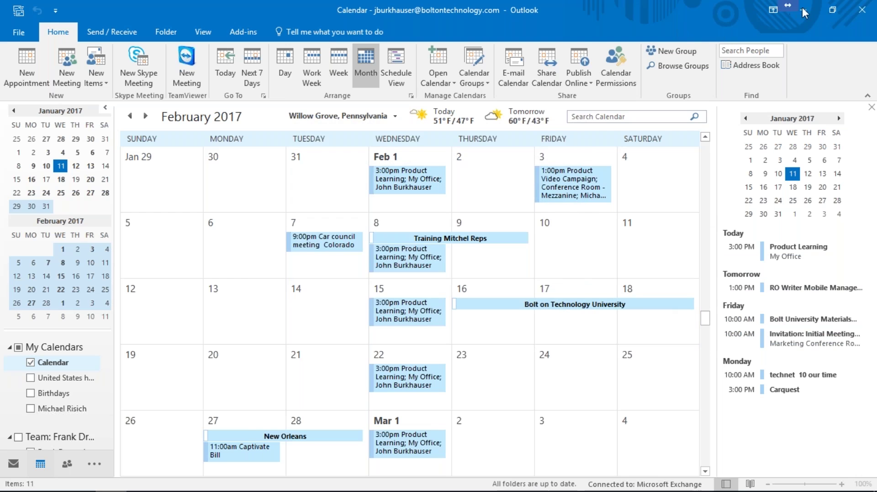
pyautogui.click(859, 7)
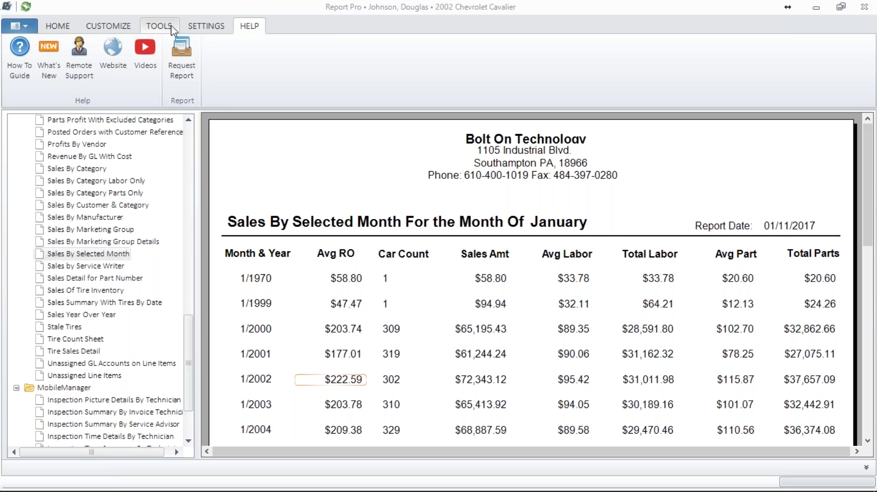
# - Review the Quick Invoice template, printer and copies in the Quick Reports settings, close the settings and show the Quick Reports commands
pyautogui.click(211, 27)
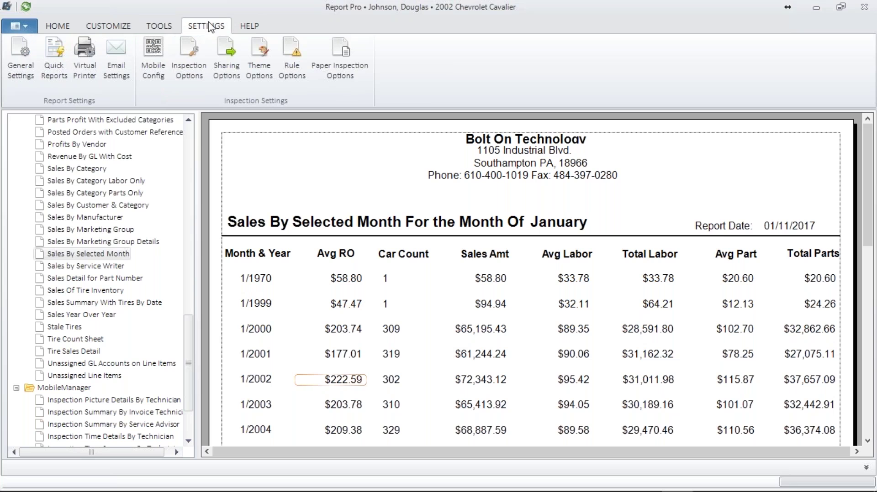
pyautogui.click(25, 49)
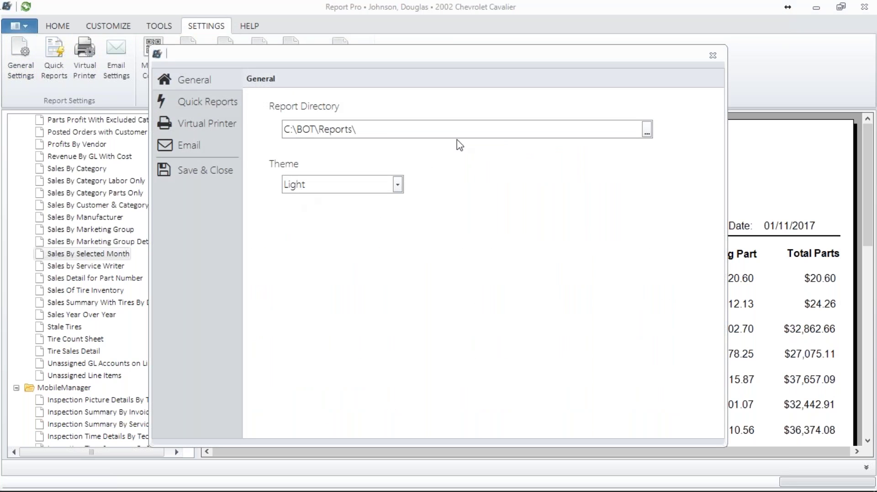
pyautogui.click(214, 106)
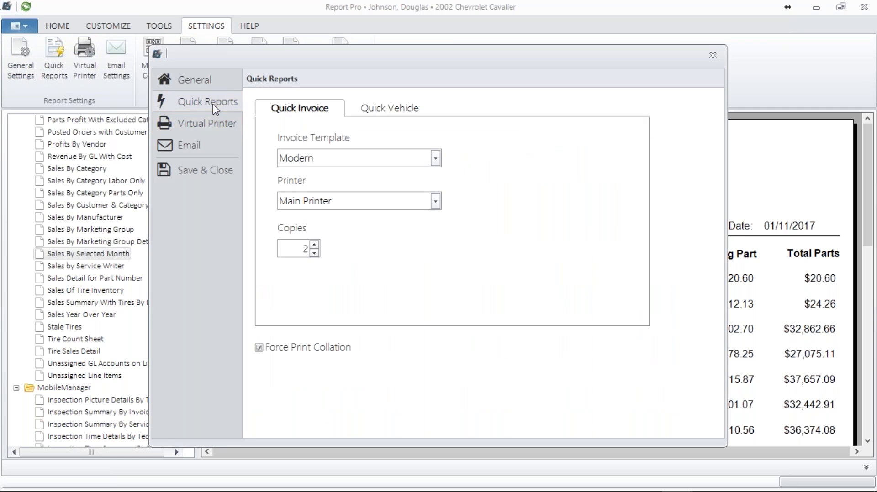
pyautogui.moveTo(321, 155); pyautogui.dragTo(253, 161)
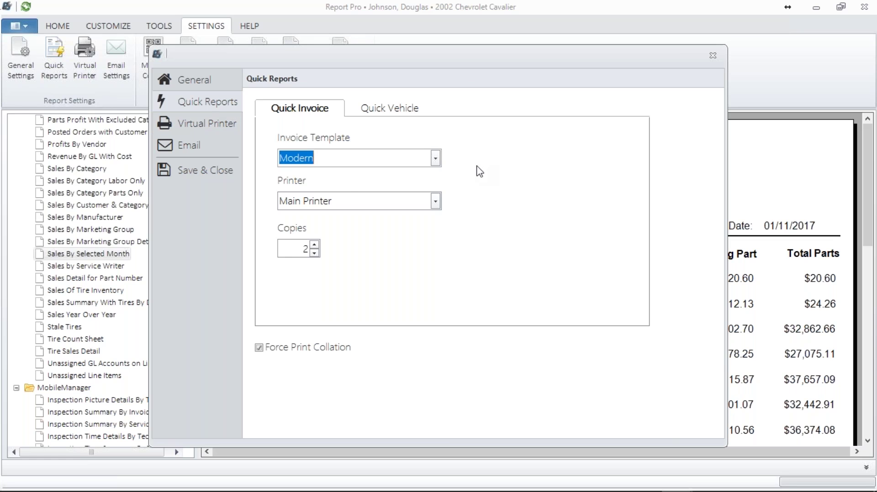
pyautogui.click(713, 56)
pyautogui.click(57, 26)
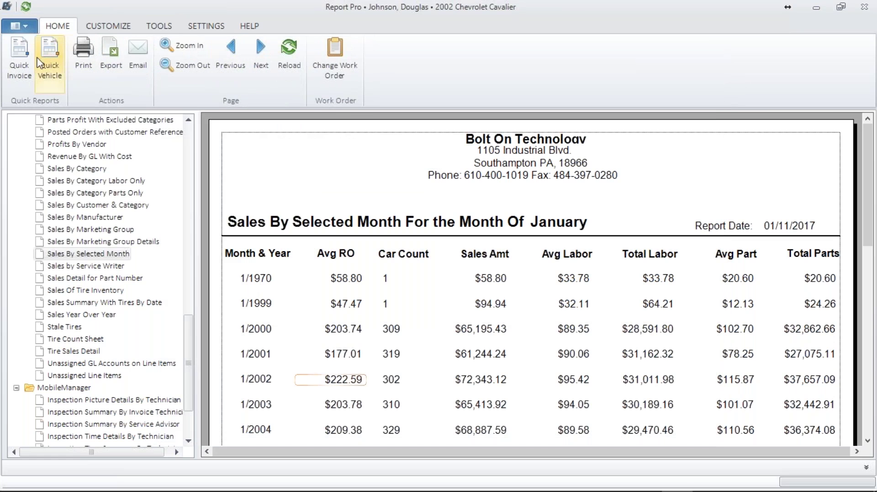